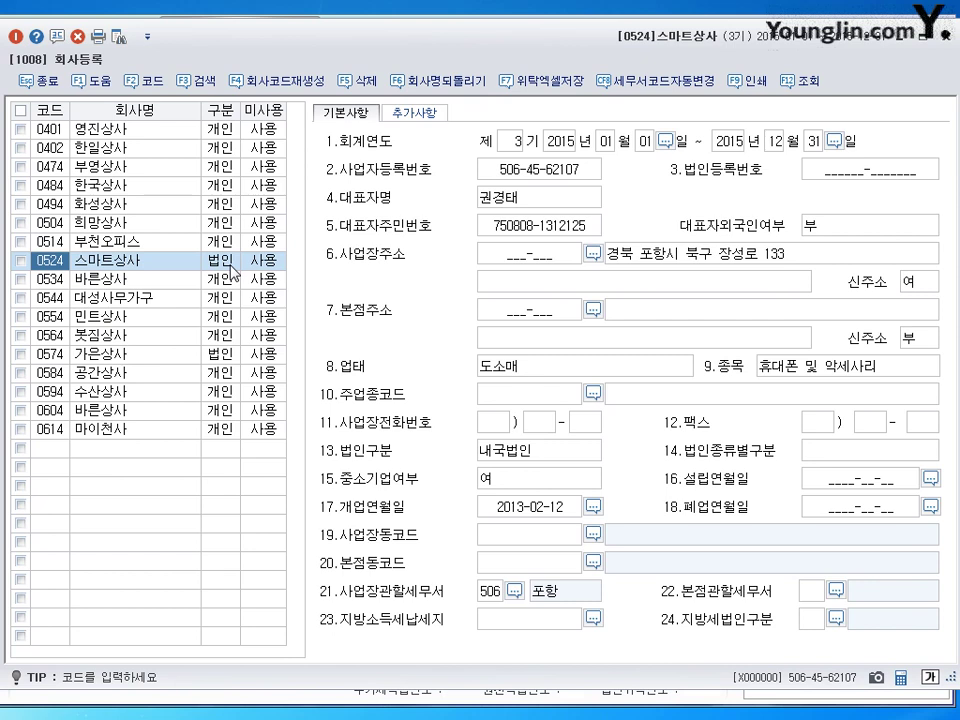
- Register company 0524 as 2:개인, kept in use (0:사용), with tax type 1.일반과세
{"action": "left_click", "coordinate": [211, 259]}
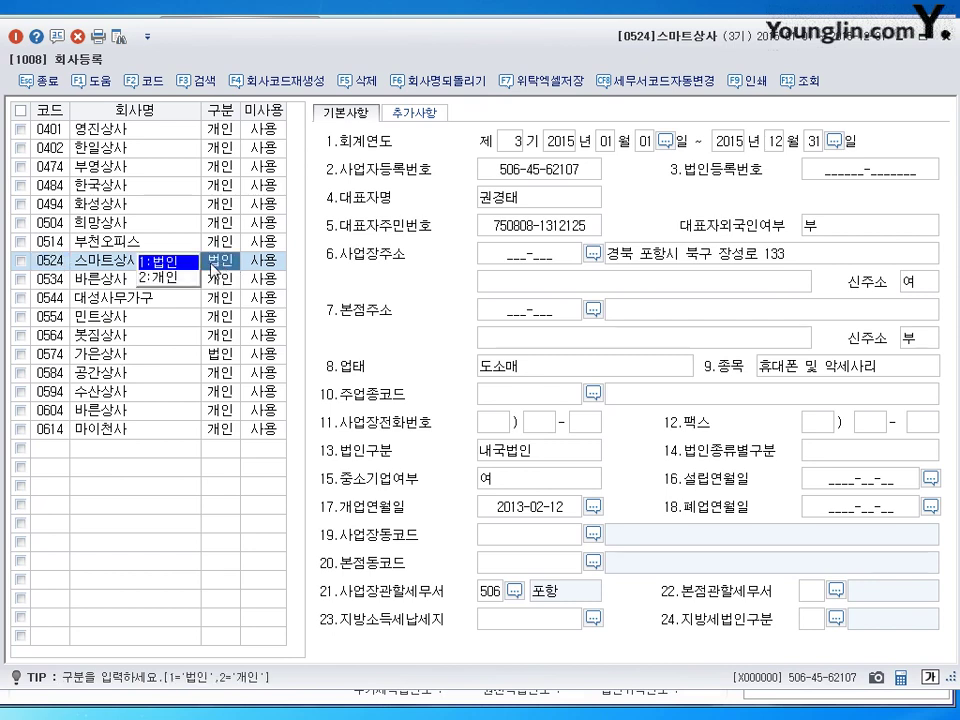
{"action": "left_click", "coordinate": [168, 277]}
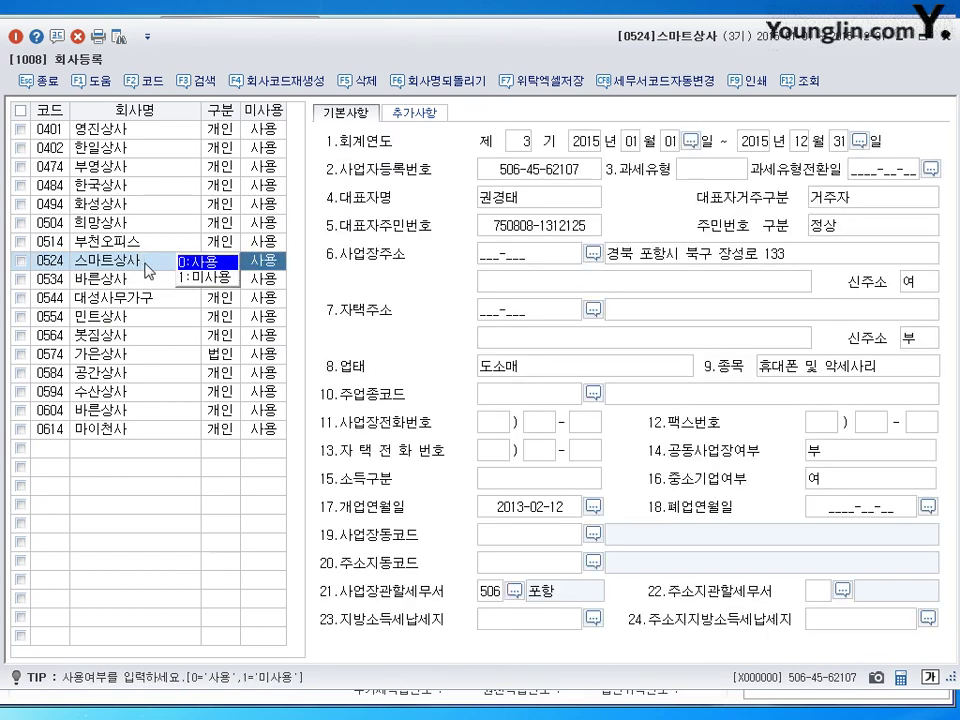
{"action": "key", "text": "Return"}
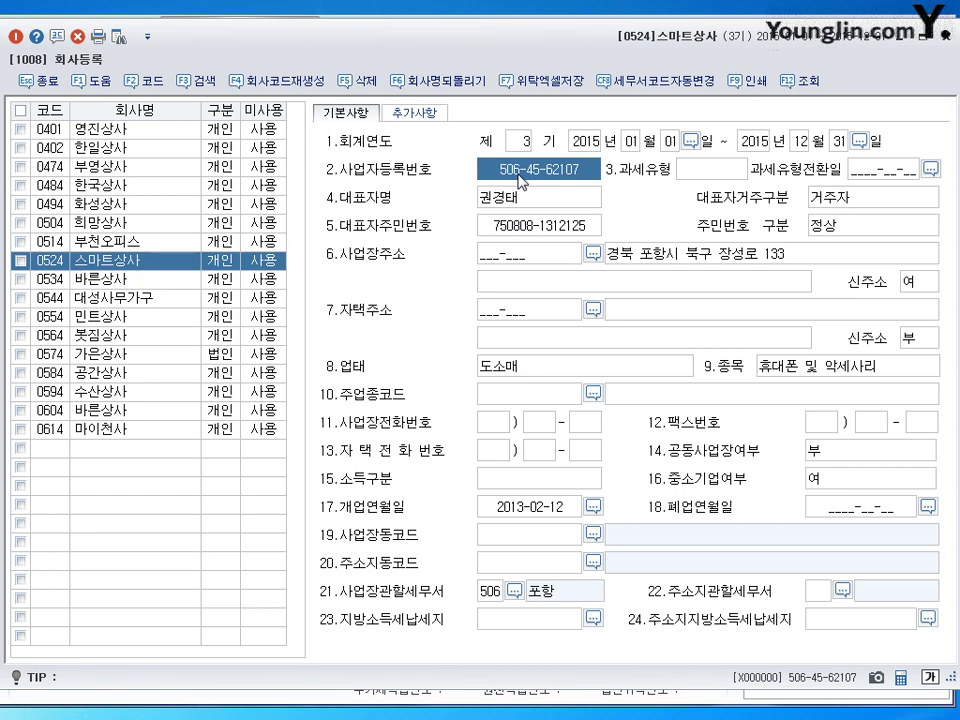
{"action": "key", "text": "Return"}
{"action": "left_click", "coordinate": [798, 166]}
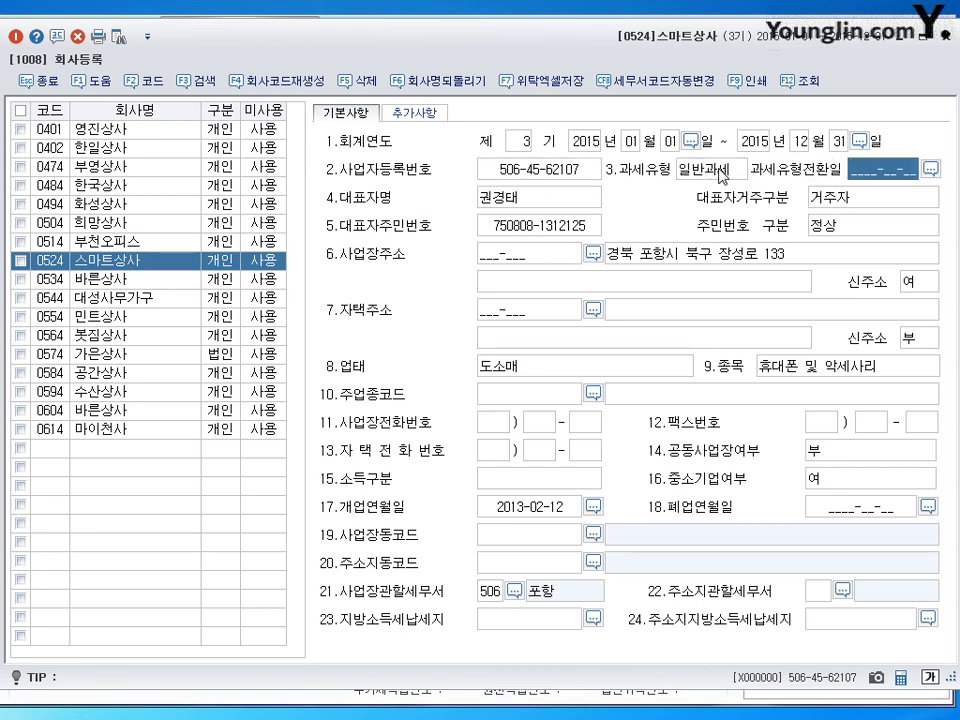
{"action": "left_click", "coordinate": [509, 180]}
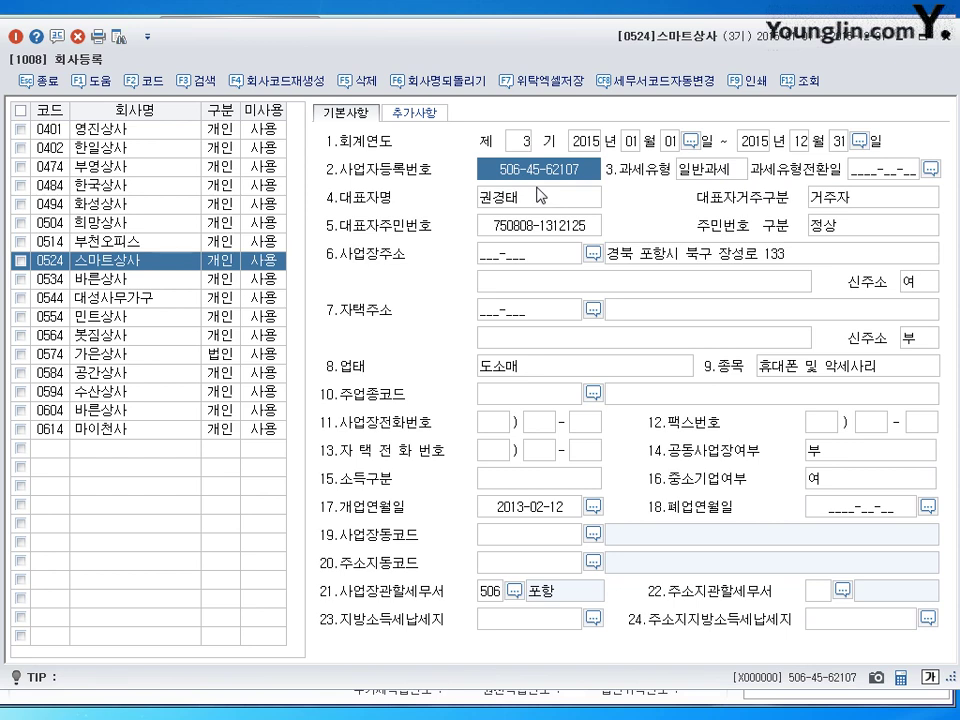
{"action": "type", "text": "506-5"}
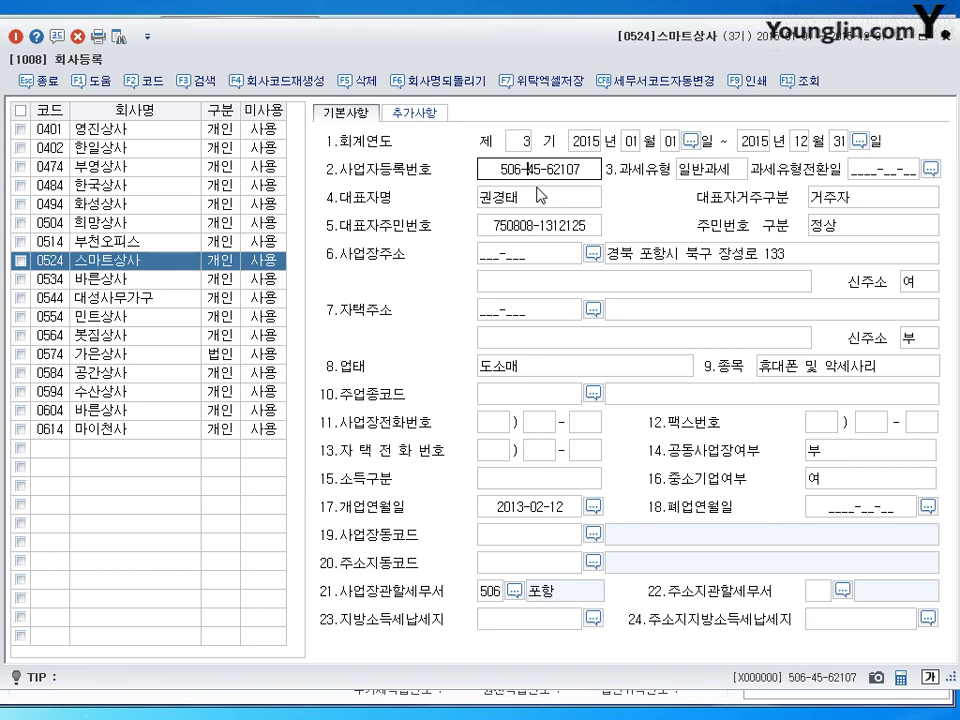
{"action": "type", "text": "4-62701"}
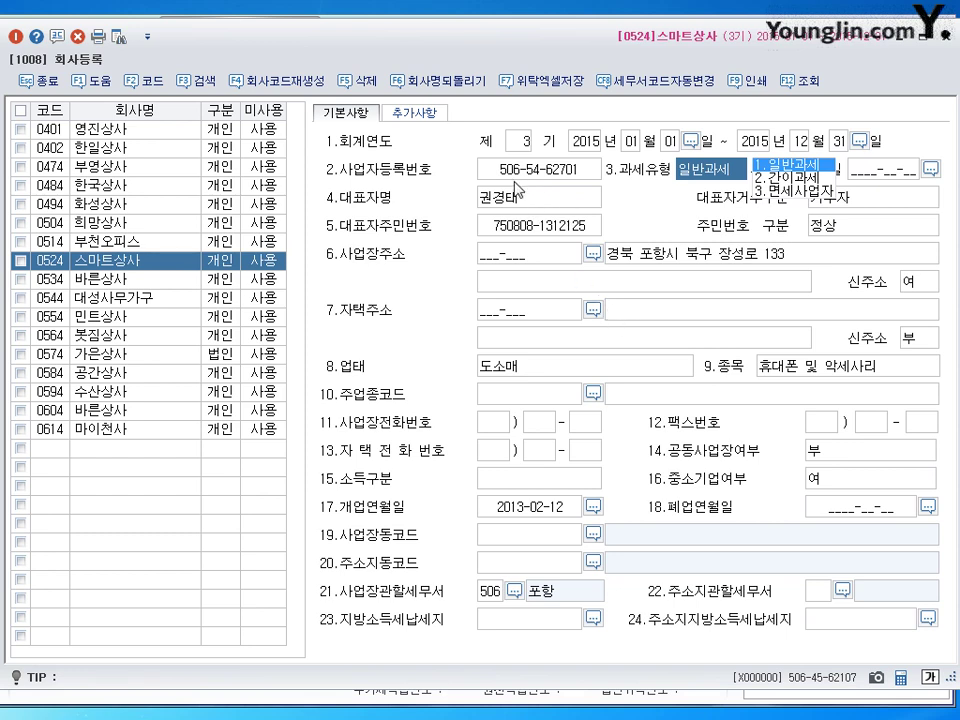
{"action": "key", "text": "Return"}
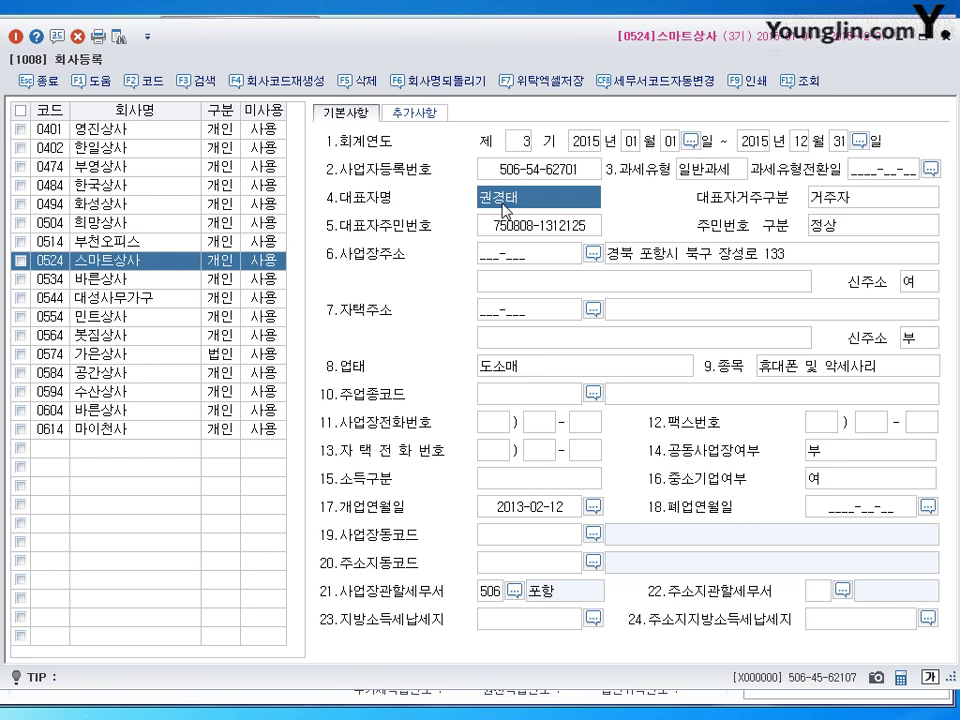
{"action": "left_click", "coordinate": [522, 516]}
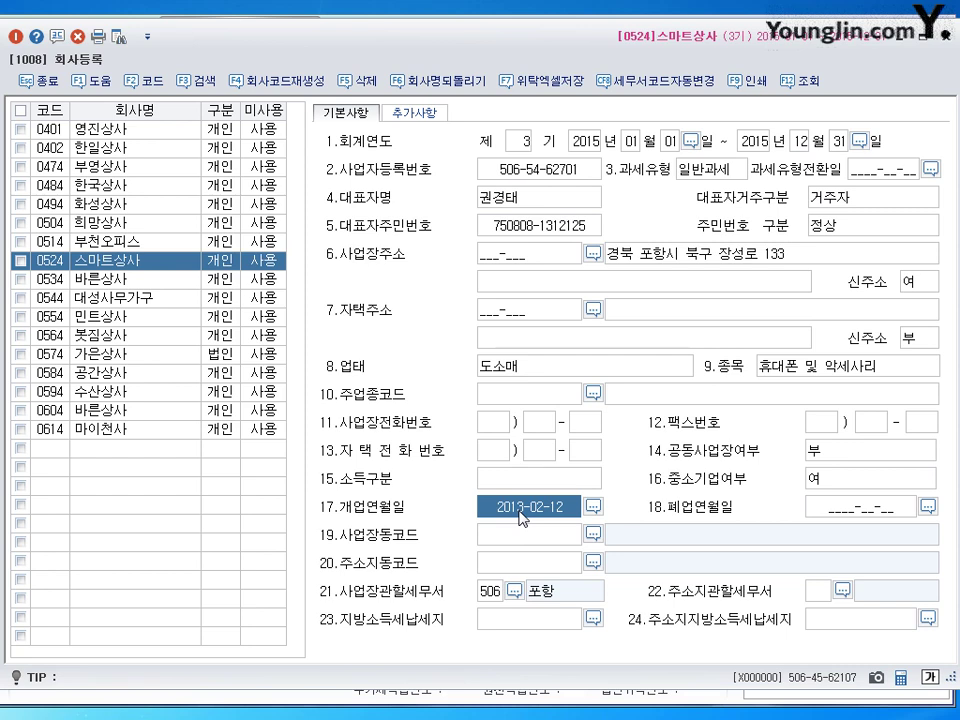
{"action": "left_click", "coordinate": [545, 236]}
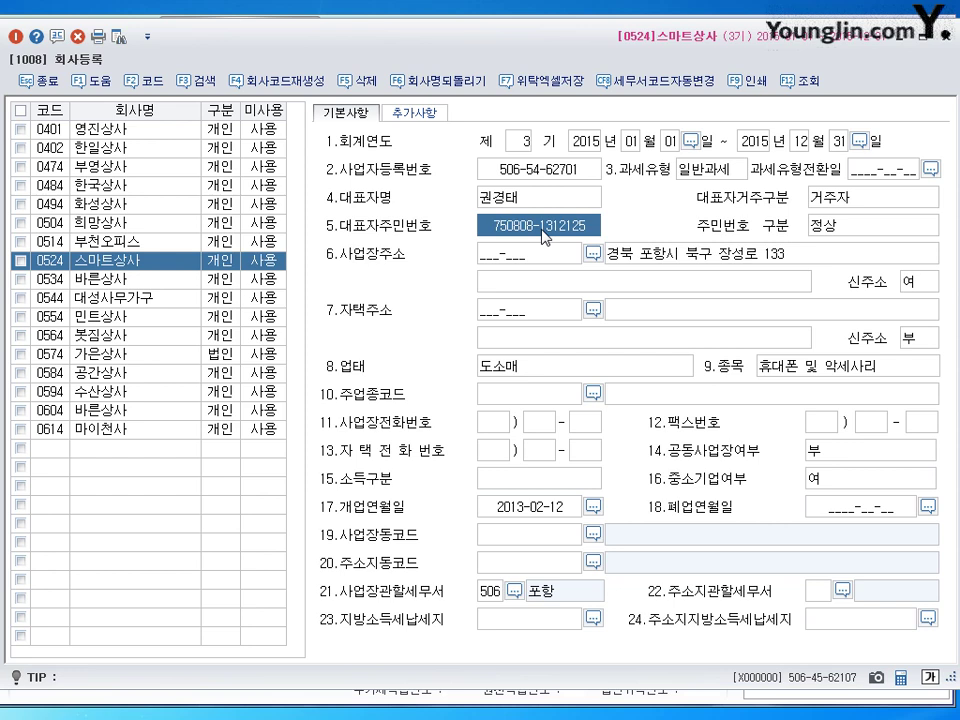
- Change the street part of the business address to 중앙로 331
{"action": "left_click", "coordinate": [700, 263]}
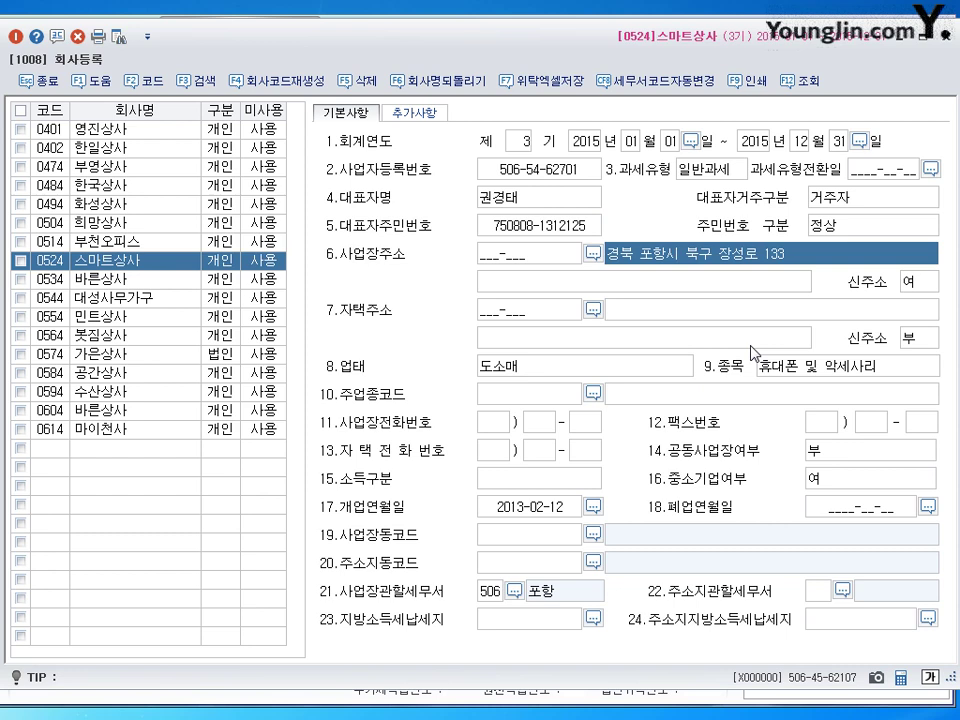
{"action": "key", "text": "BackSpace"}
{"action": "key", "text": "BackSpace"}
{"action": "key", "text": "BackSpace"}
{"action": "key", "text": "BackSpace"}
{"action": "key", "text": "BackSpace"}
{"action": "key", "text": "BackSpace"}
{"action": "key", "text": "BackSpace"}
{"action": "key", "text": "BackSpace"}
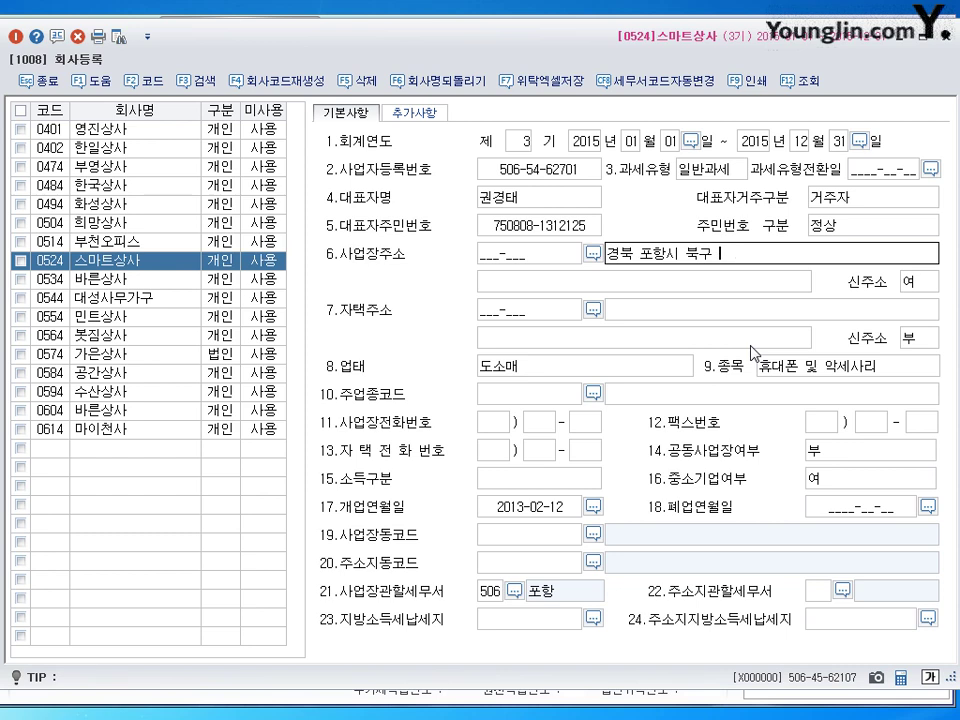
{"action": "type", "text": "중앙로"}
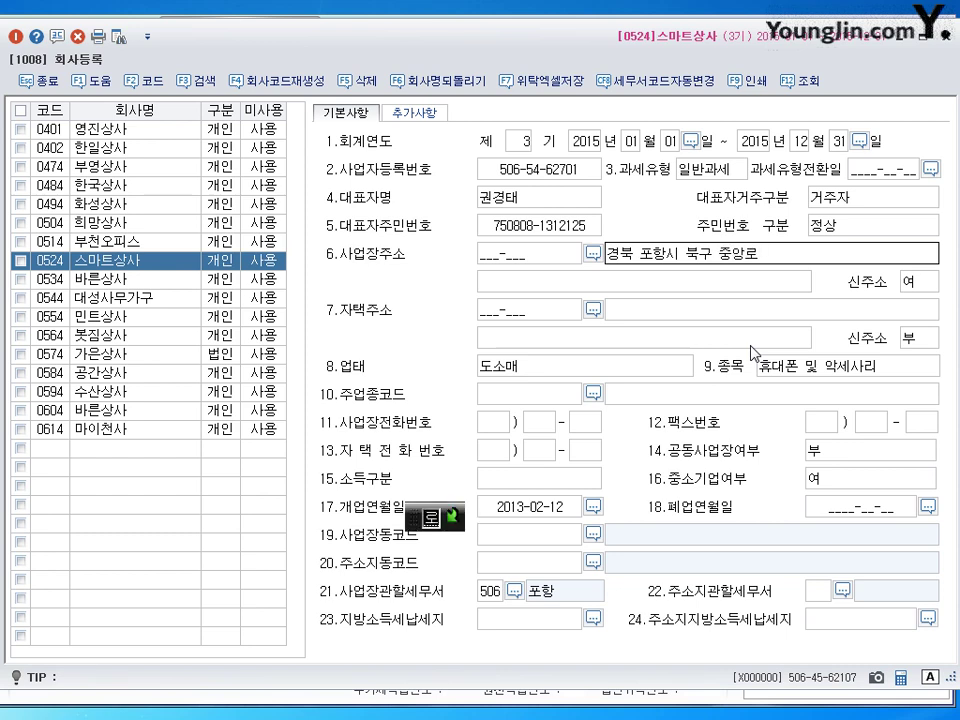
{"action": "type", "text": " 331"}
{"action": "key", "text": "Return"}
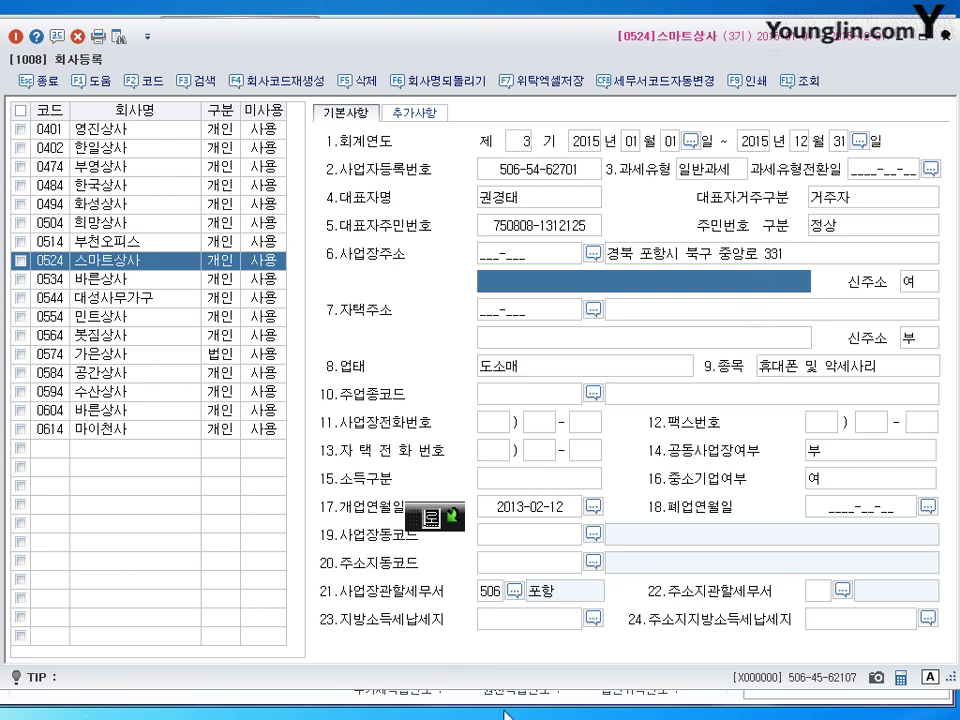
- Verify tax office 506 and the business type and item, then close 회사등록
{"action": "left_click", "coordinate": [484, 592]}
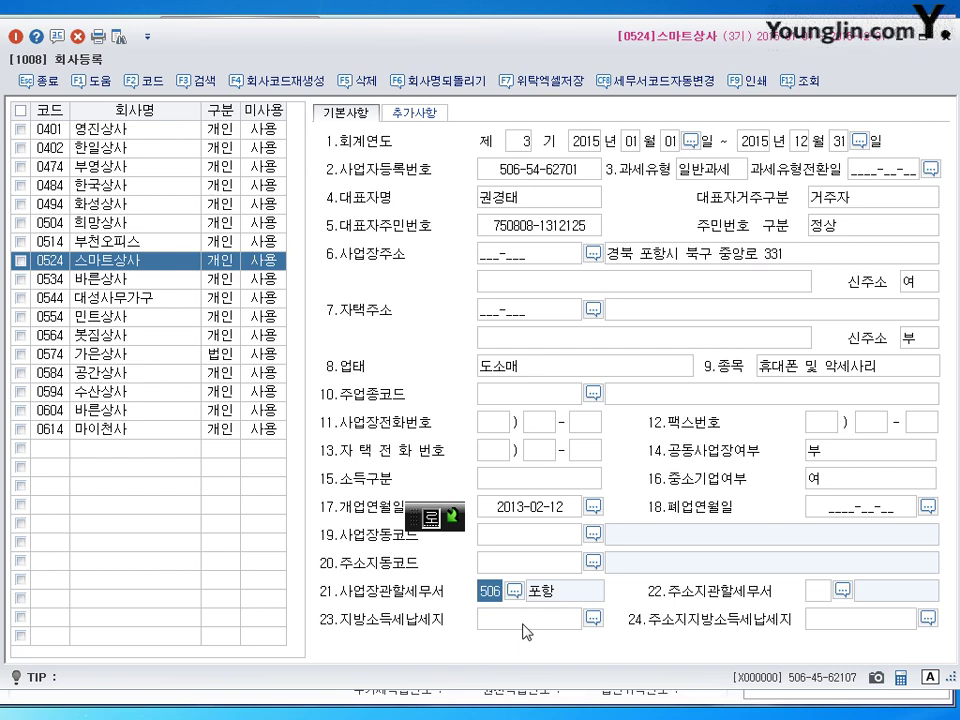
{"action": "left_click", "coordinate": [766, 370]}
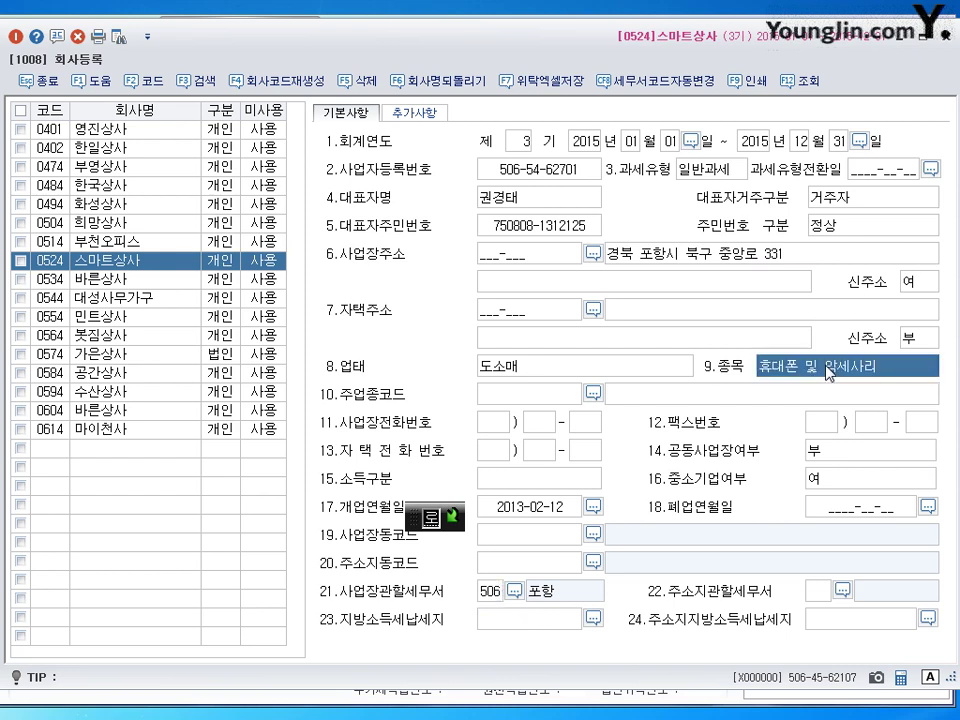
{"action": "key", "text": "shift+Tab"}
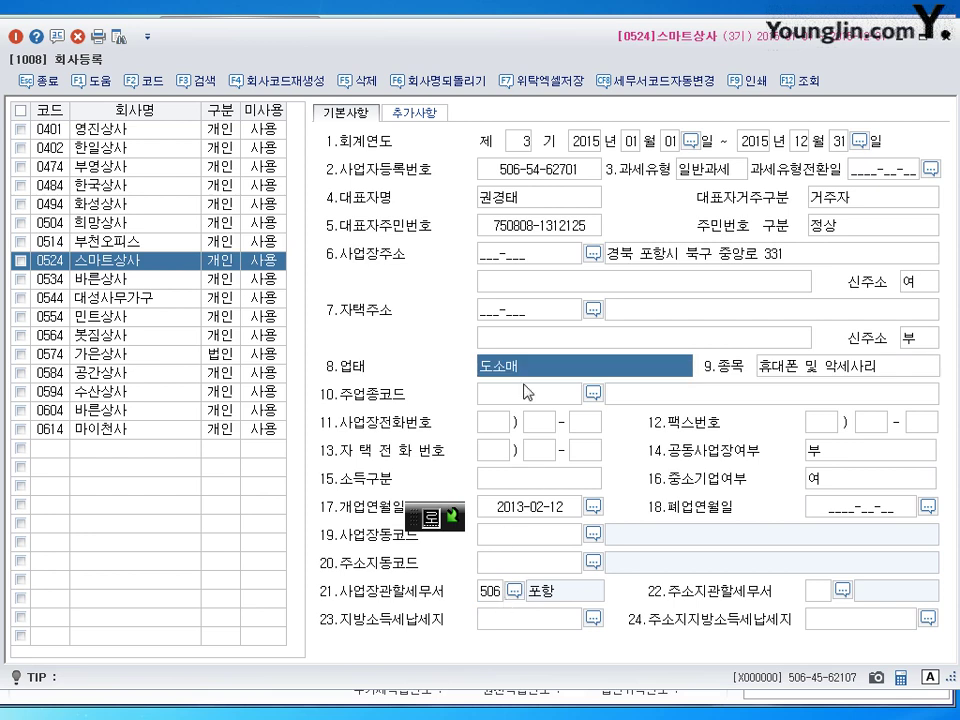
{"action": "left_click", "coordinate": [491, 592]}
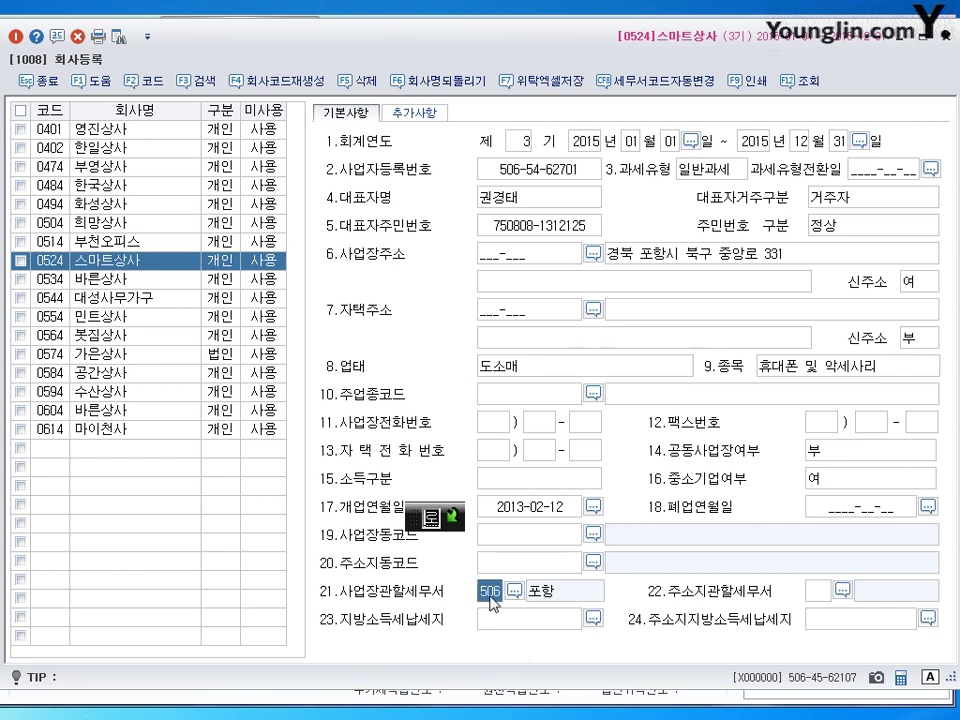
{"action": "left_click", "coordinate": [527, 628]}
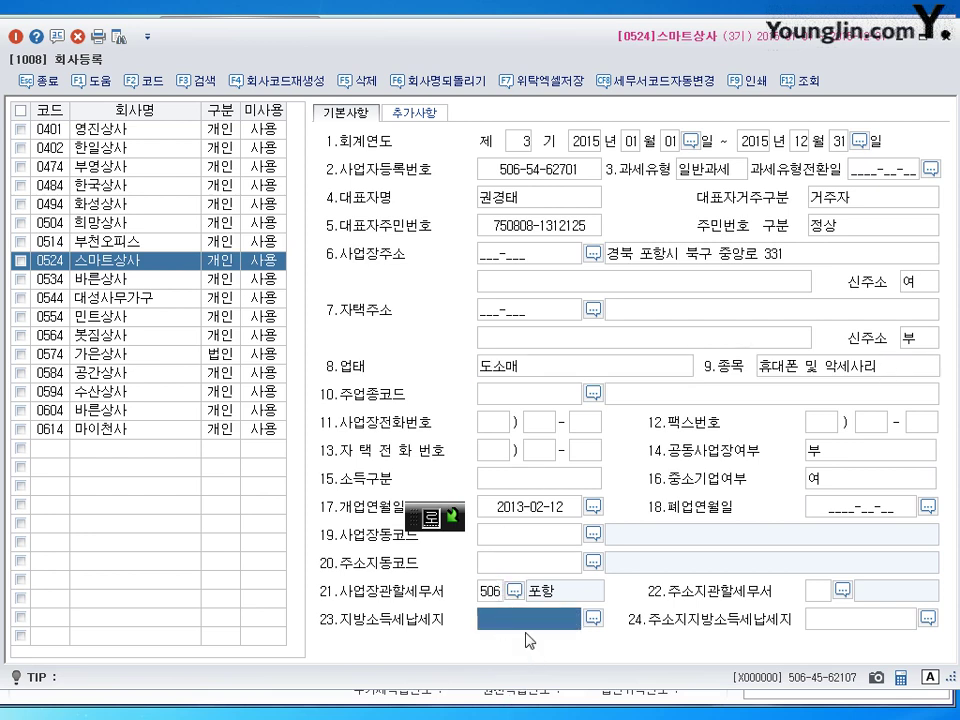
{"action": "left_click", "coordinate": [945, 35]}
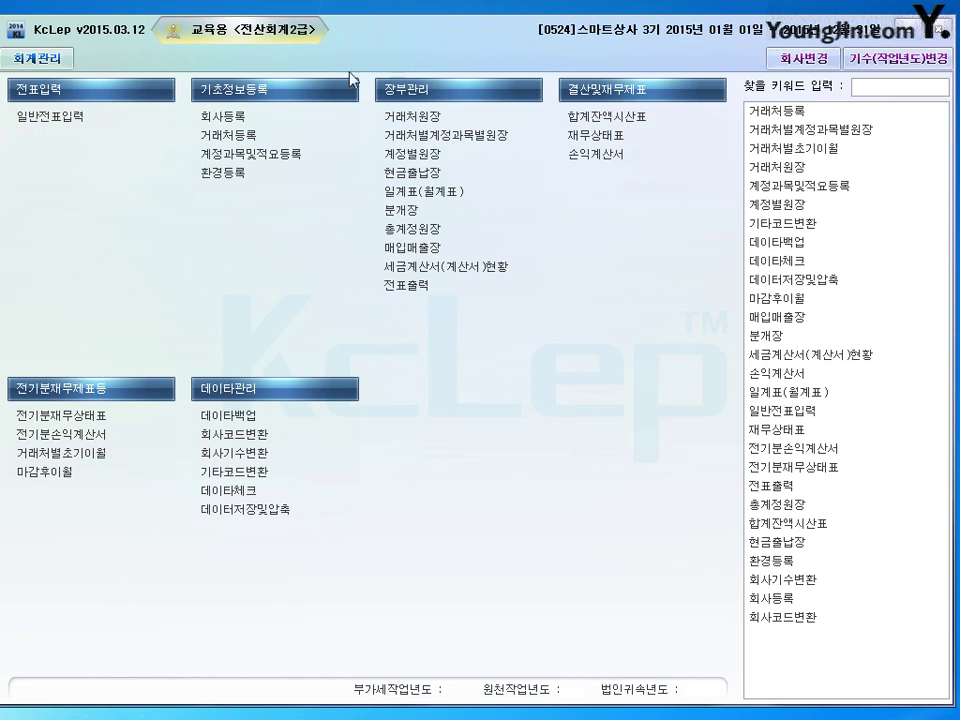
- Open 전기분재무상태표 for 0524 스마트상사, showing both totals at 128,820,000
{"action": "left_click", "coordinate": [60, 415]}
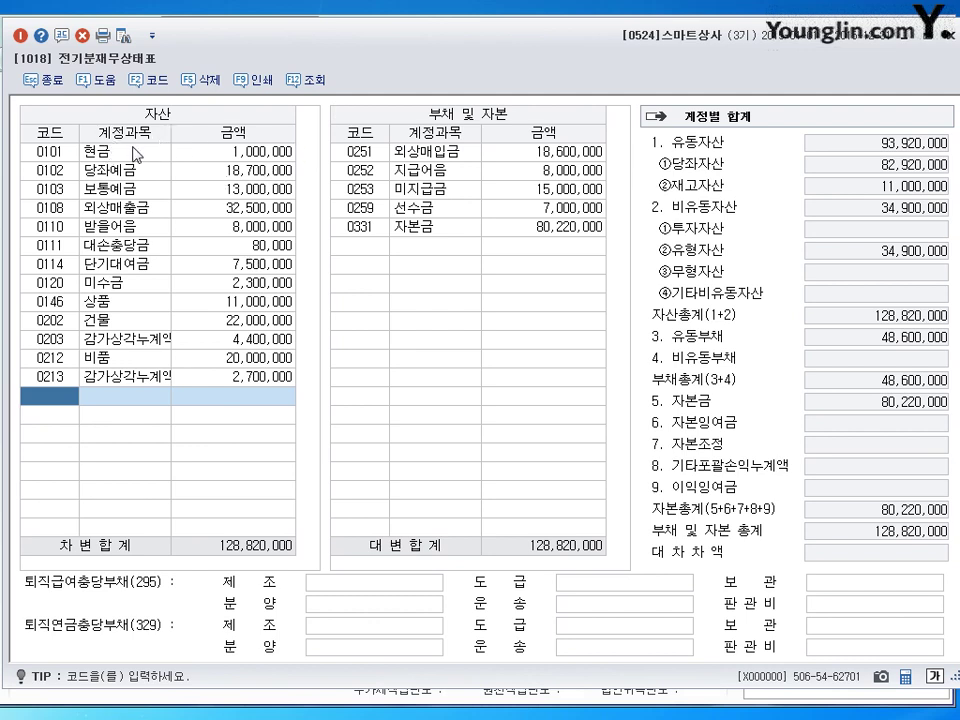
- Add account 0109 대손충당금 at 200,000 to the prior-period balance sheet's asset side
{"action": "left_click", "coordinate": [90, 208]}
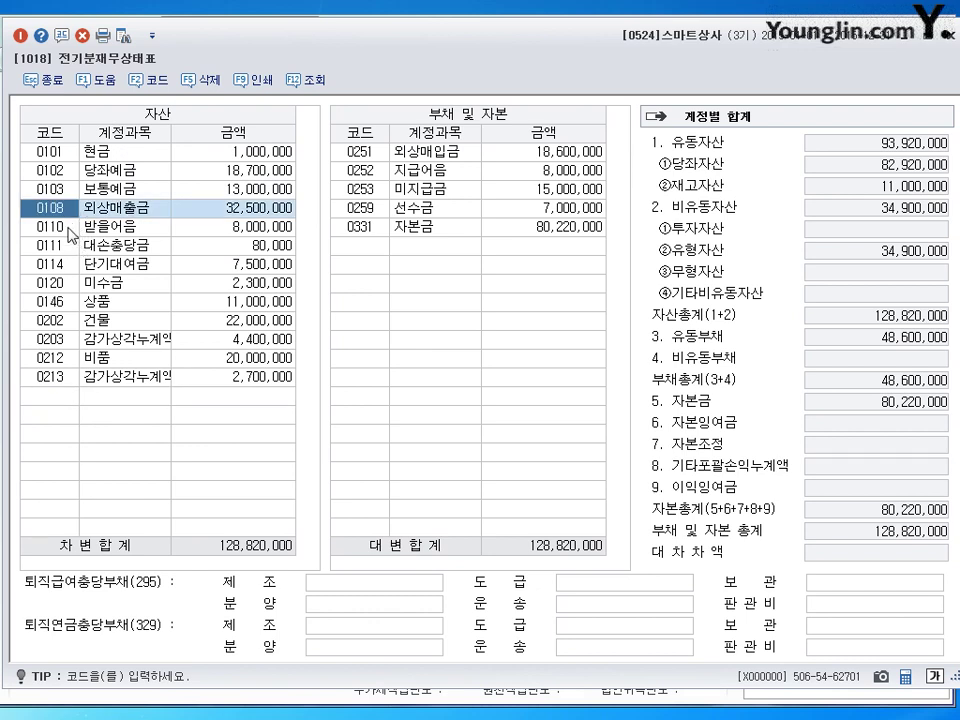
{"action": "left_click", "coordinate": [38, 400]}
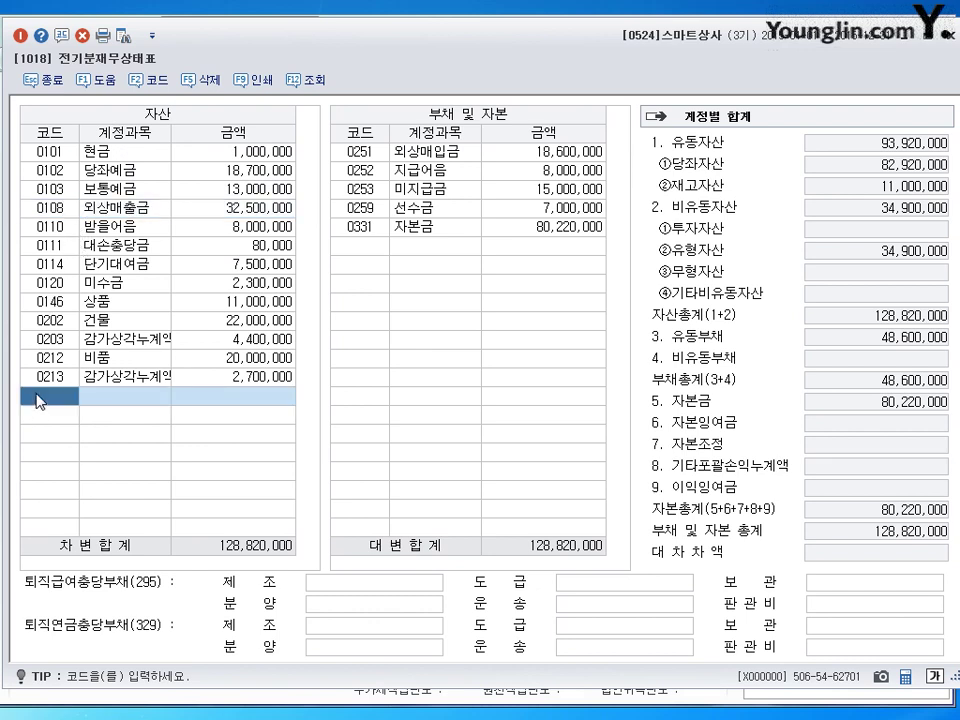
{"action": "type", "text": "대손"}
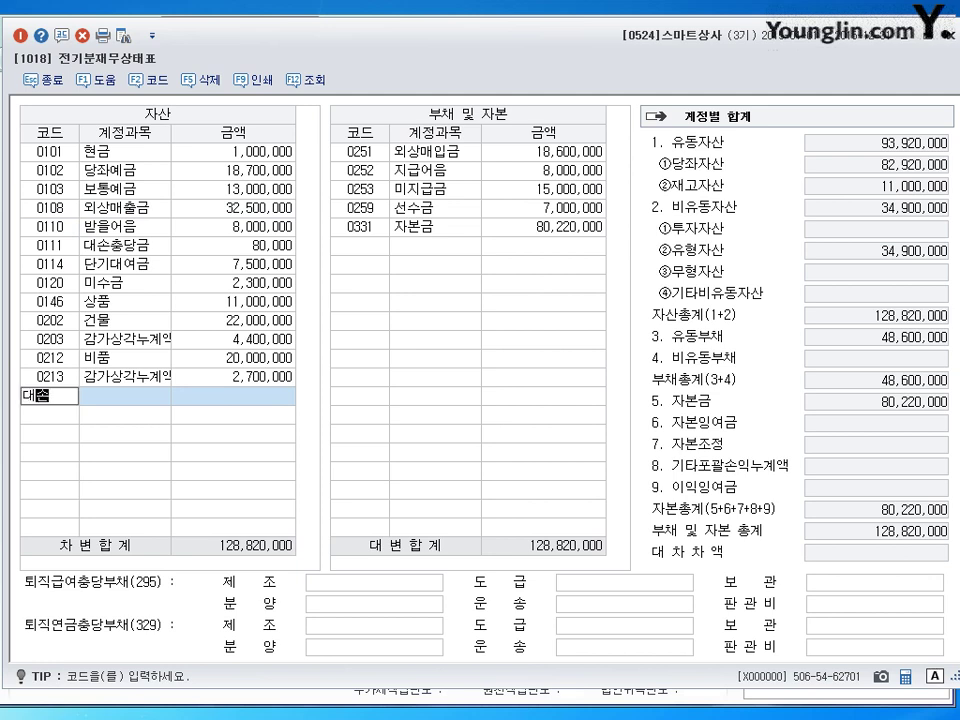
{"action": "key", "text": "Return"}
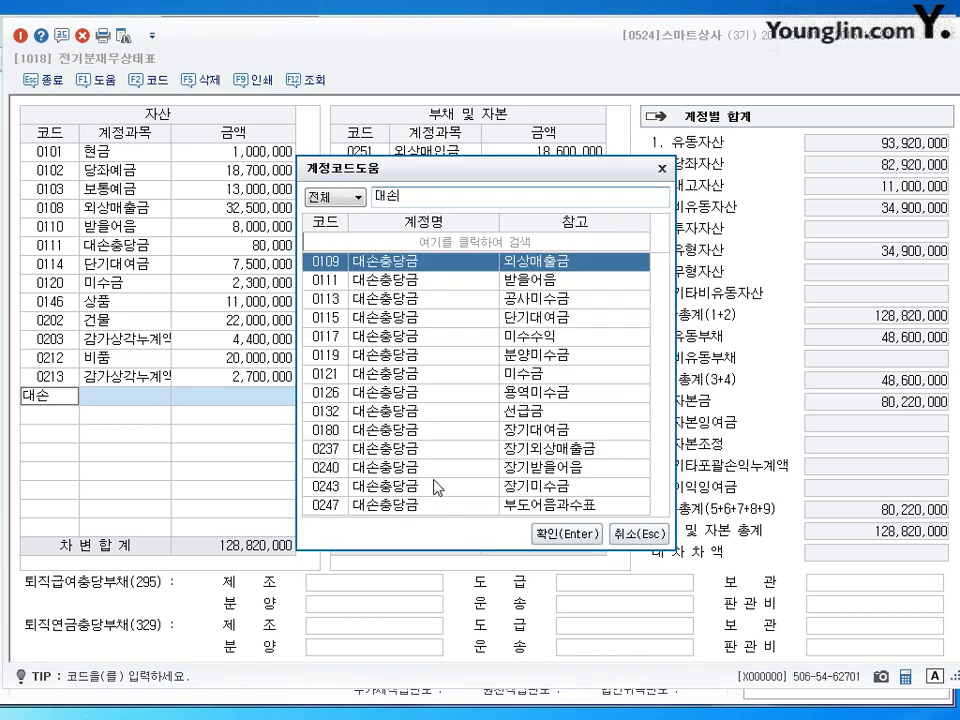
{"action": "left_click", "coordinate": [548, 534]}
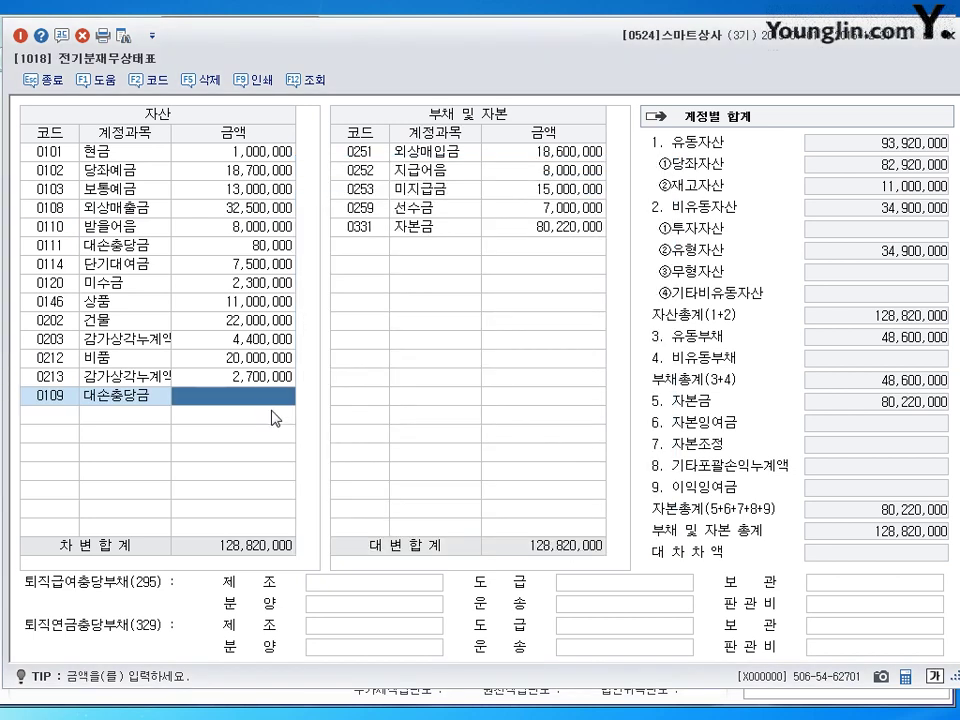
{"action": "type", "text": "2000000"}
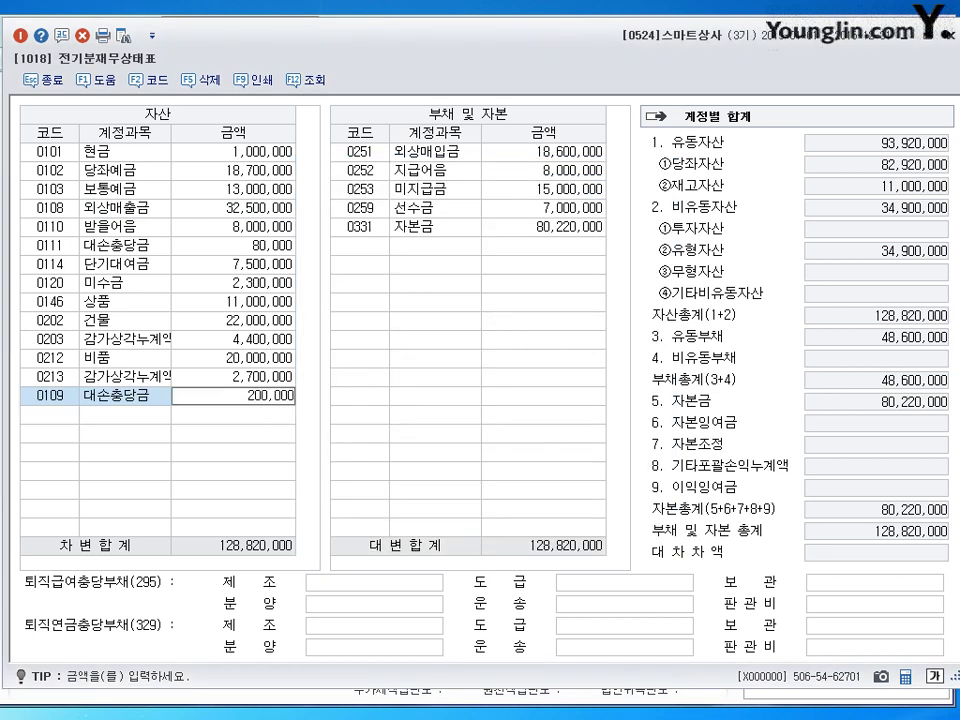
{"action": "key", "text": "Return"}
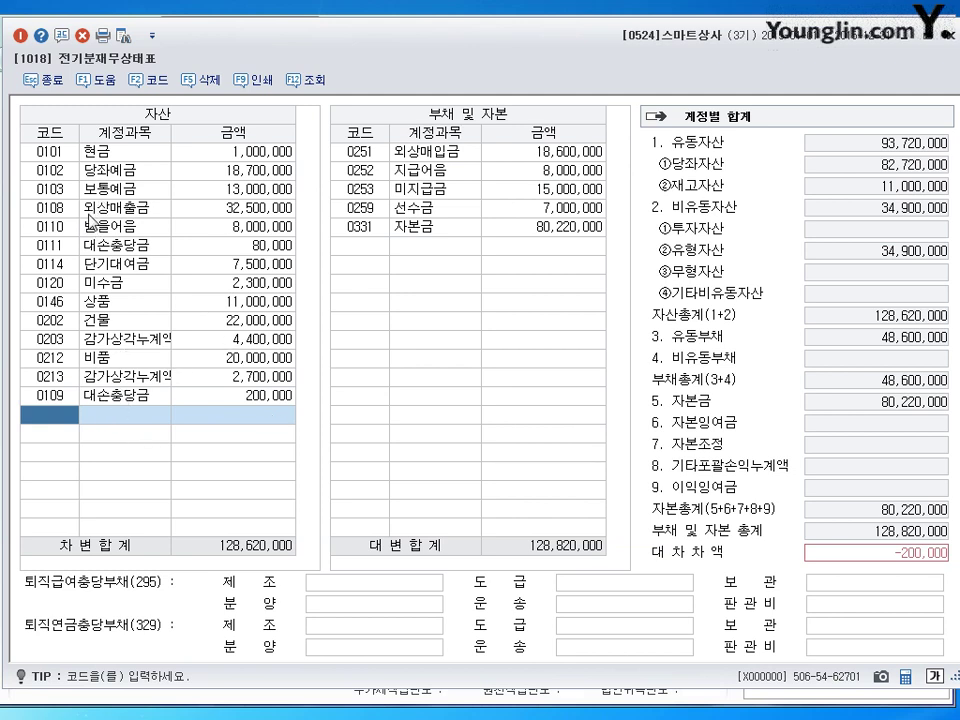
{"action": "left_click", "coordinate": [312, 80]}
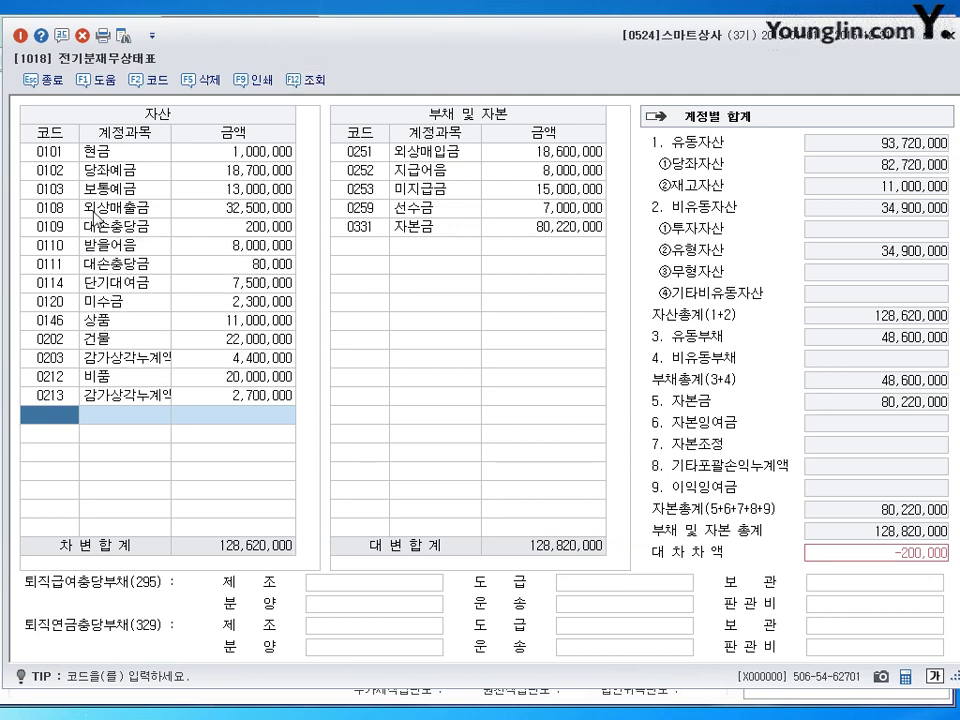
{"action": "left_click", "coordinate": [108, 226]}
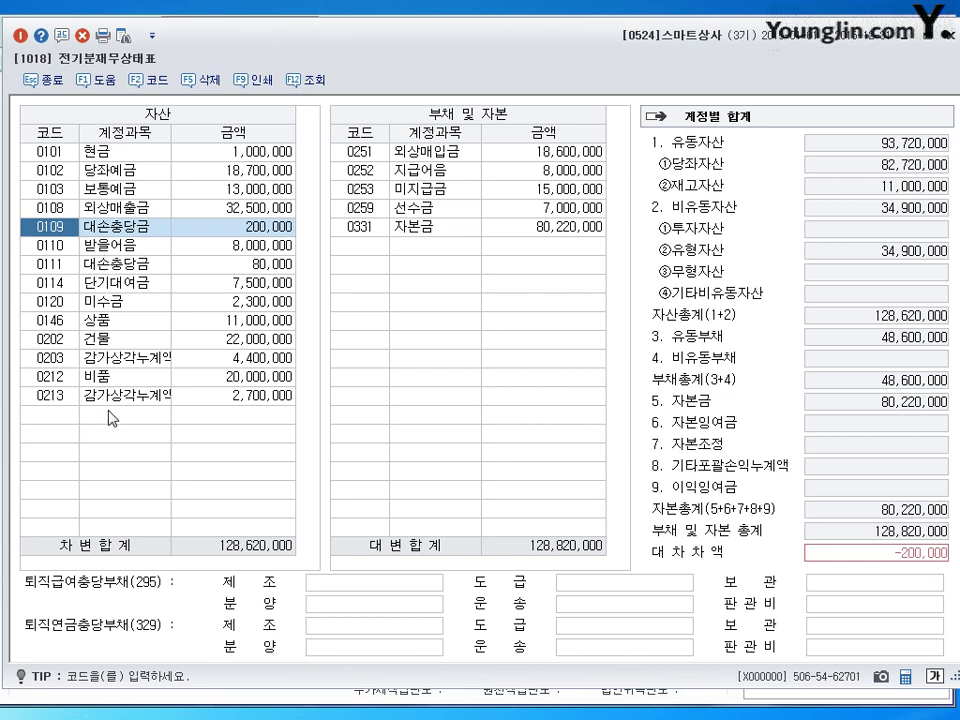
- Correct 0213 감가상각누계액 to 4,500,000 on the asset side
{"action": "left_click", "coordinate": [278, 358]}
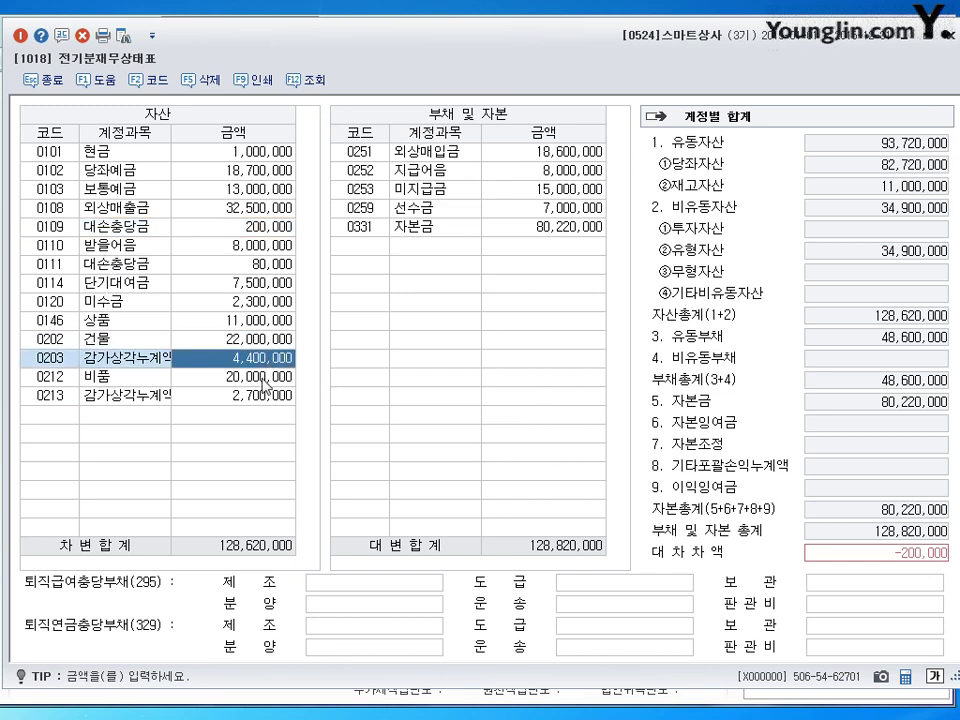
{"action": "left_click", "coordinate": [257, 396]}
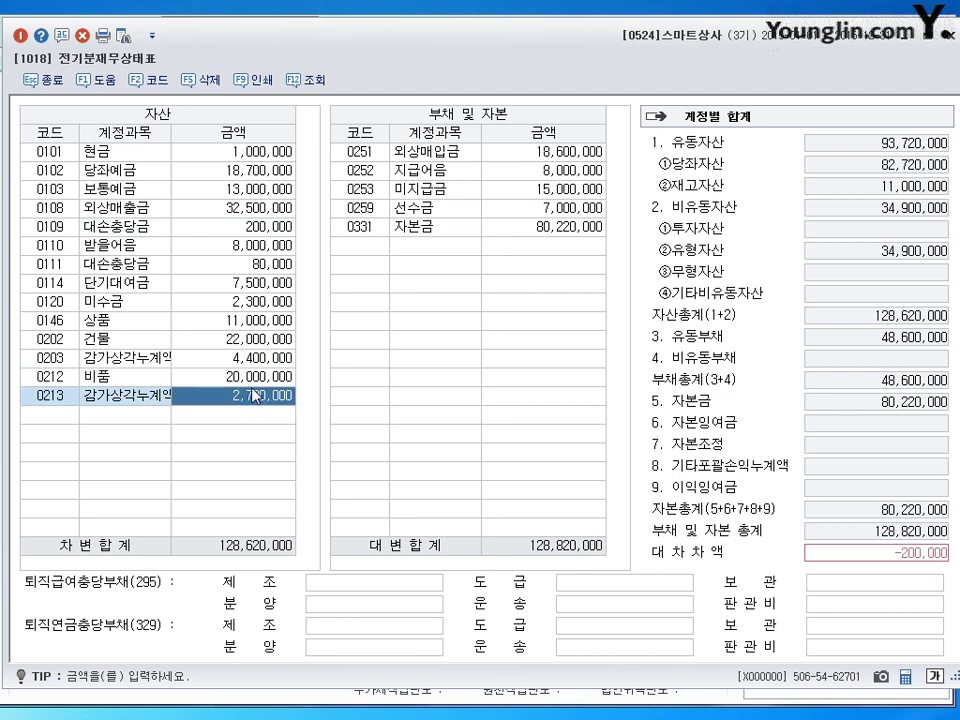
{"action": "type", "text": "4500000"}
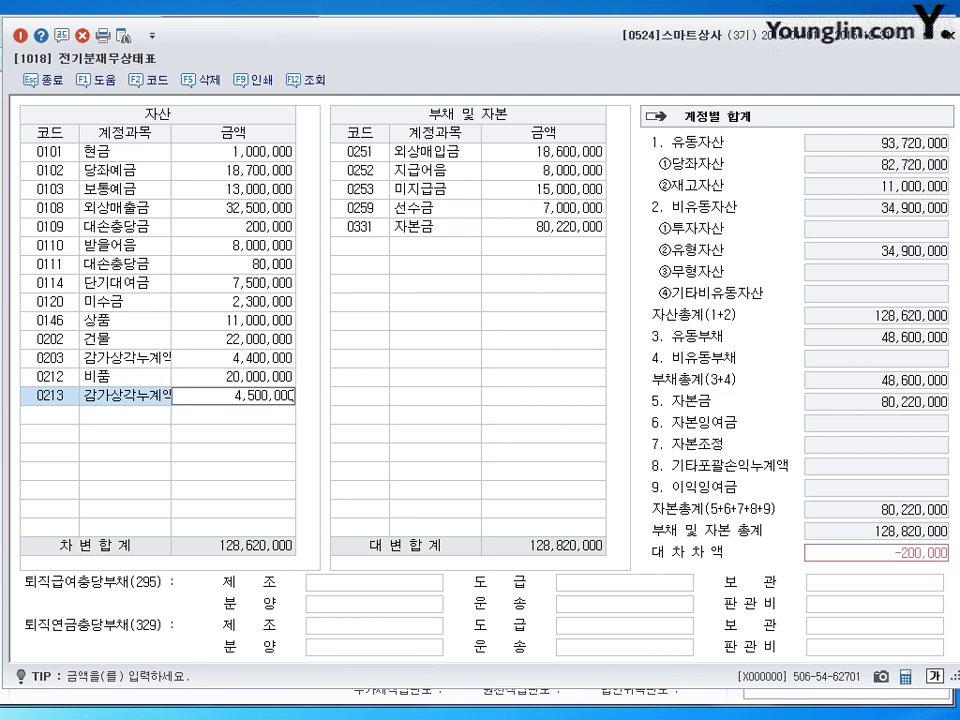
{"action": "key", "text": "Return"}
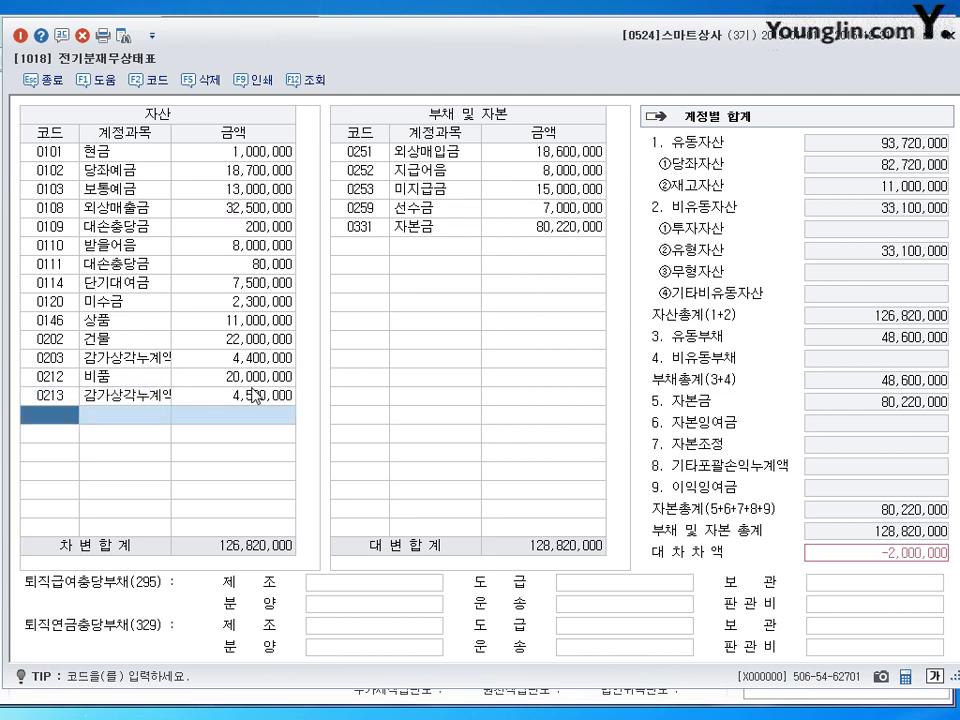
{"action": "left_click", "coordinate": [245, 398]}
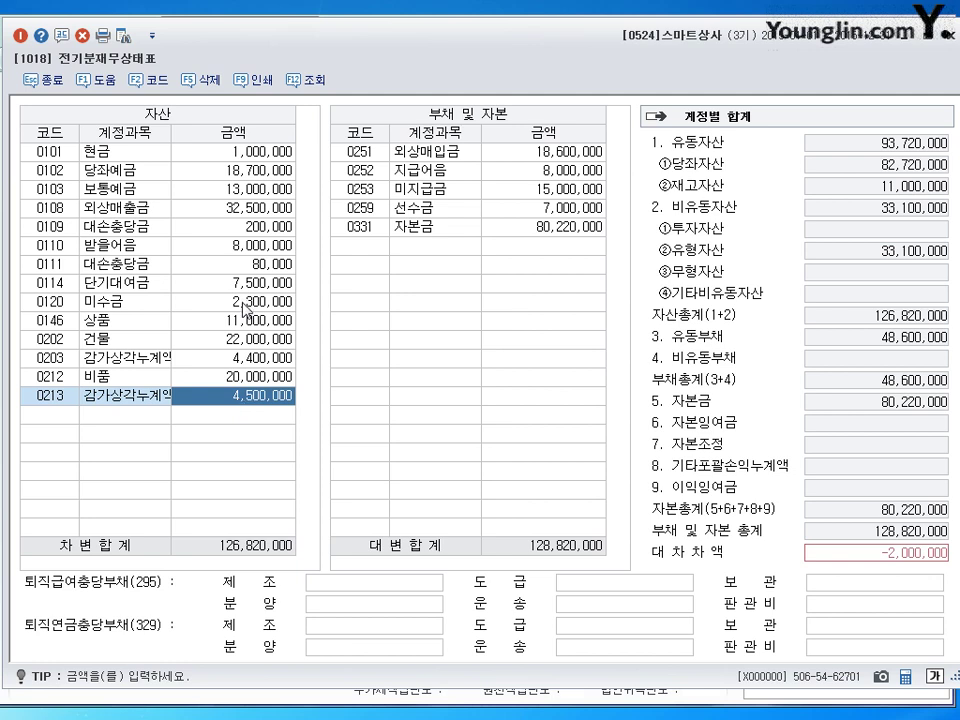
{"action": "left_click", "coordinate": [248, 301]}
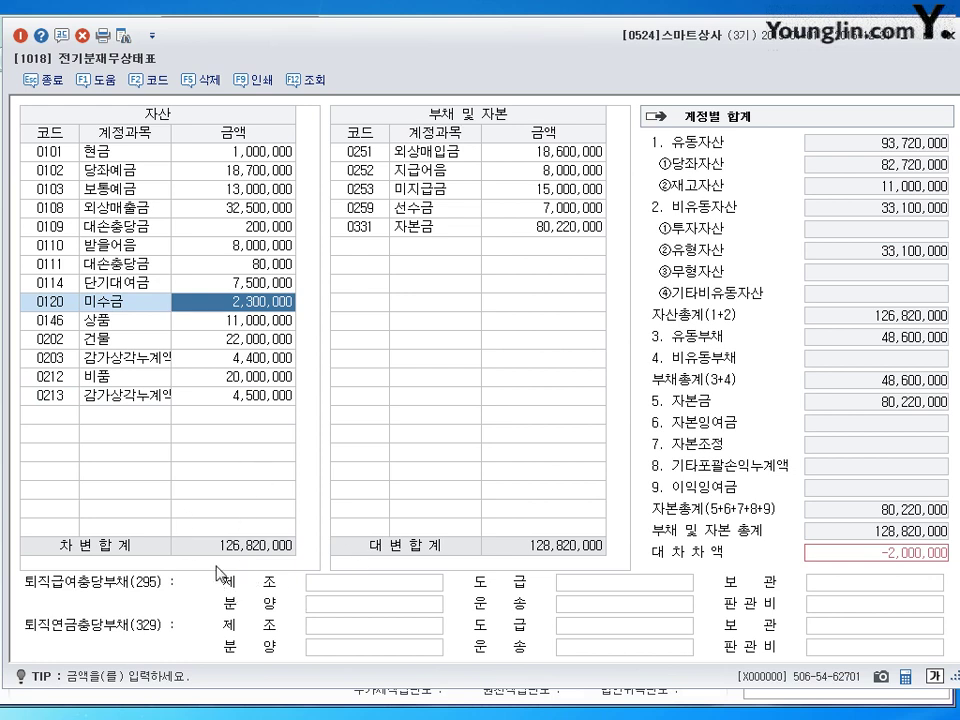
- Correct 0253 미지급금 to 13,000,000, balancing at 126,820,000, and close the screen
{"action": "left_click", "coordinate": [568, 153]}
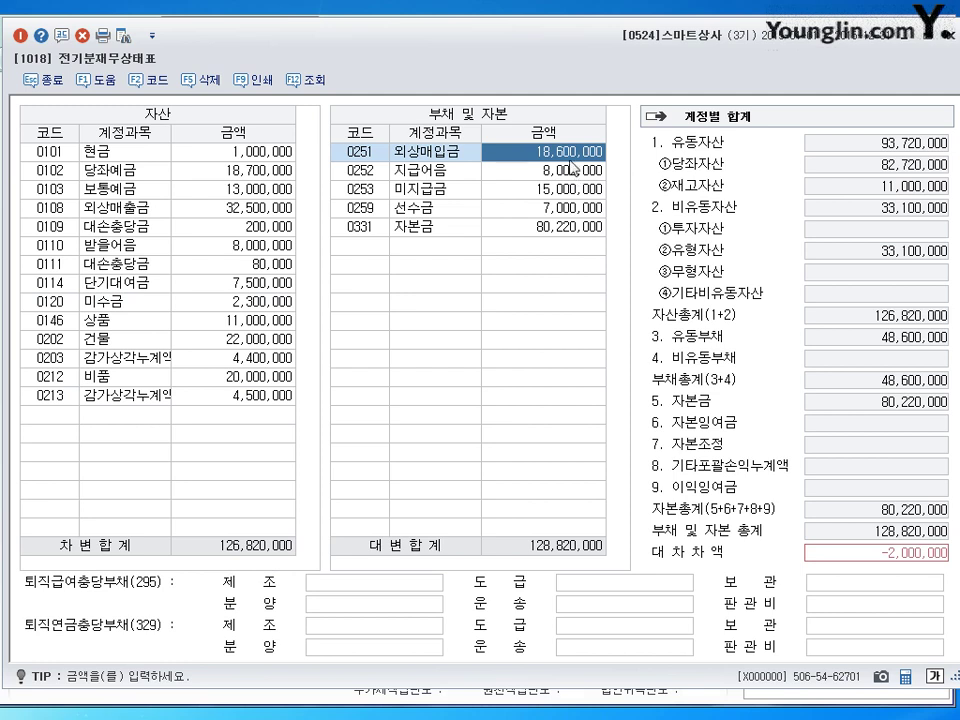
{"action": "key", "text": "Down"}
{"action": "key", "text": "Down"}
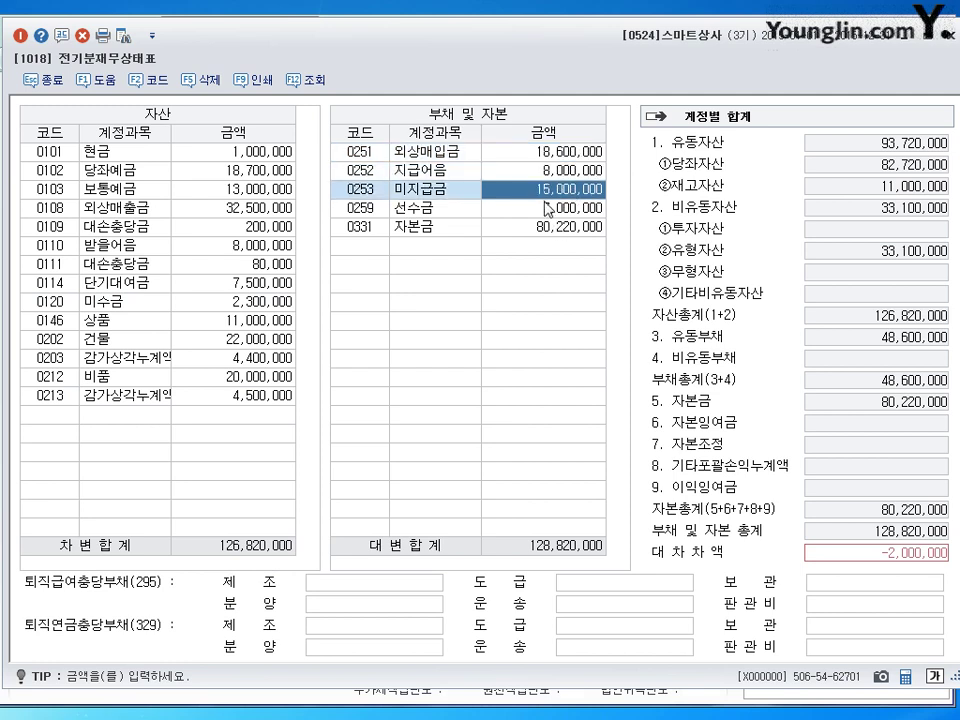
{"action": "type", "text": "13000000"}
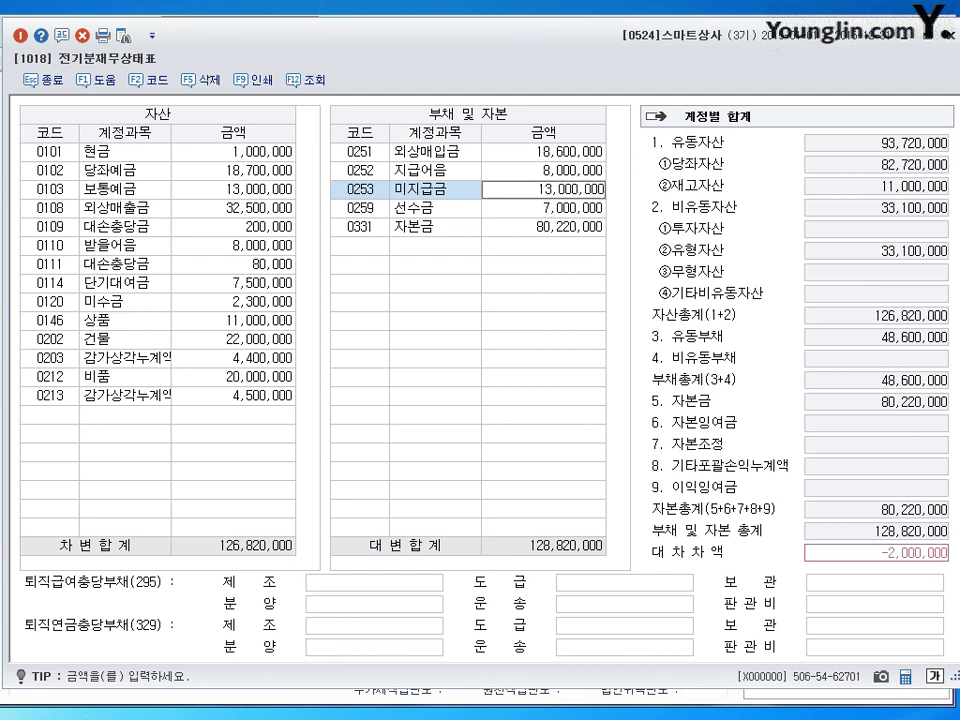
{"action": "key", "text": "Return"}
{"action": "left_click", "coordinate": [545, 189]}
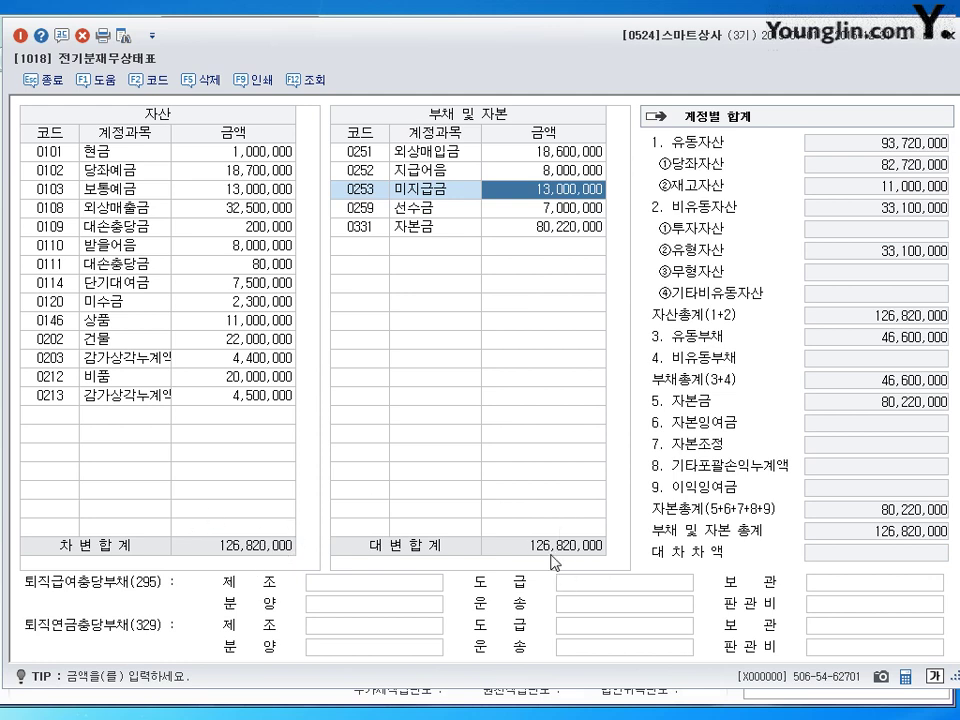
{"action": "key", "text": "Escape"}
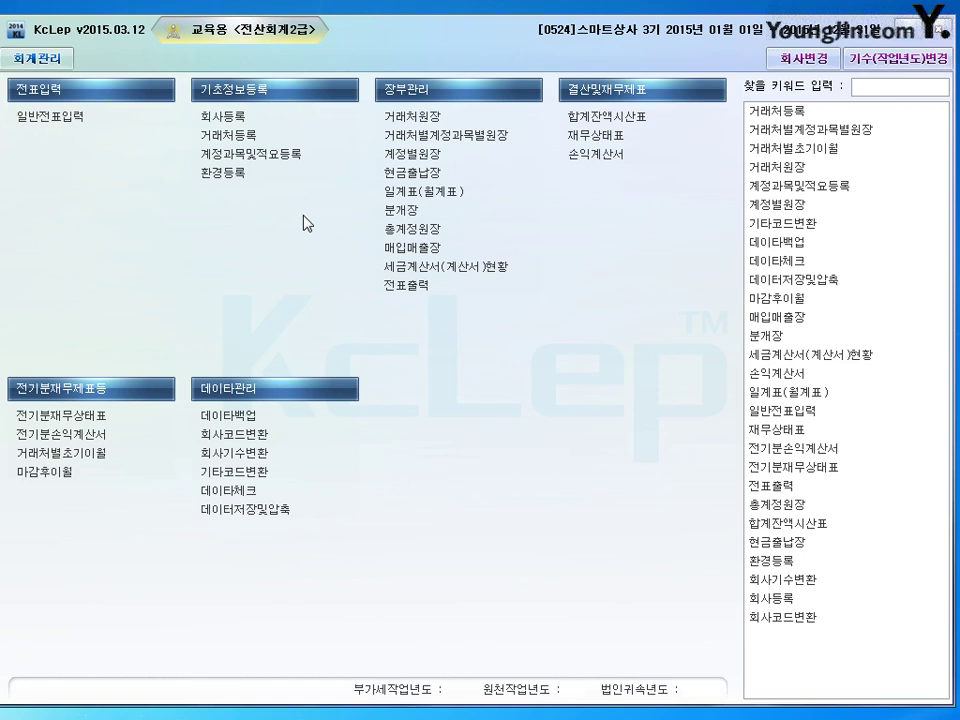
- Add cash memo 2 '직원성과급 지급' to 판매관리비 account 0801 급여 in 계정과목및적요등록
{"action": "left_click", "coordinate": [250, 154]}
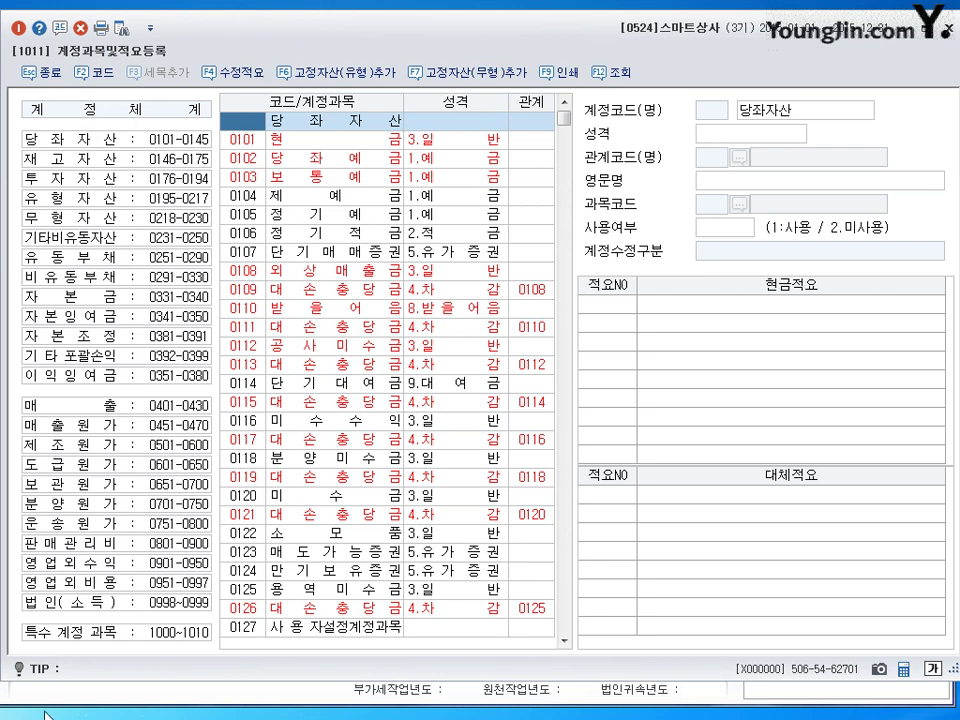
{"action": "left_click", "coordinate": [90, 543]}
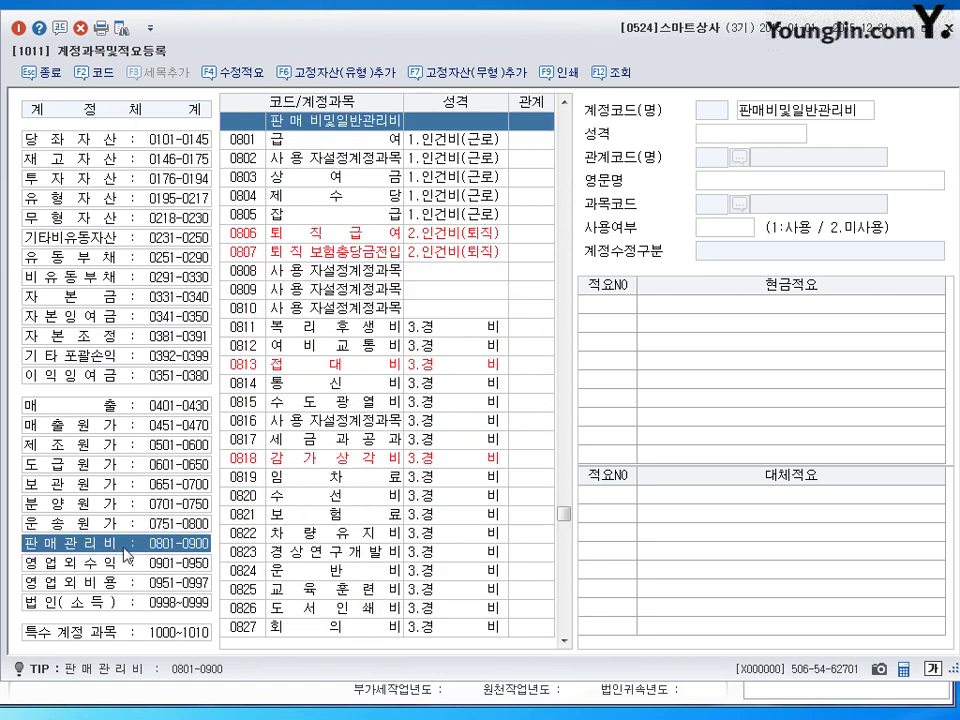
{"action": "left_click", "coordinate": [327, 145]}
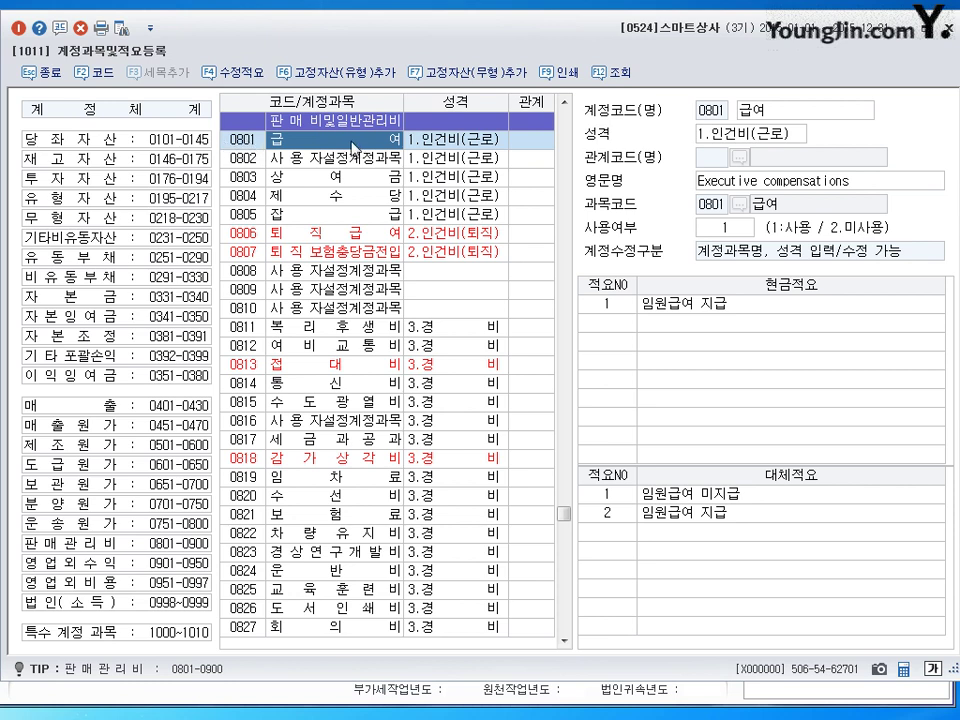
{"action": "left_click", "coordinate": [625, 320]}
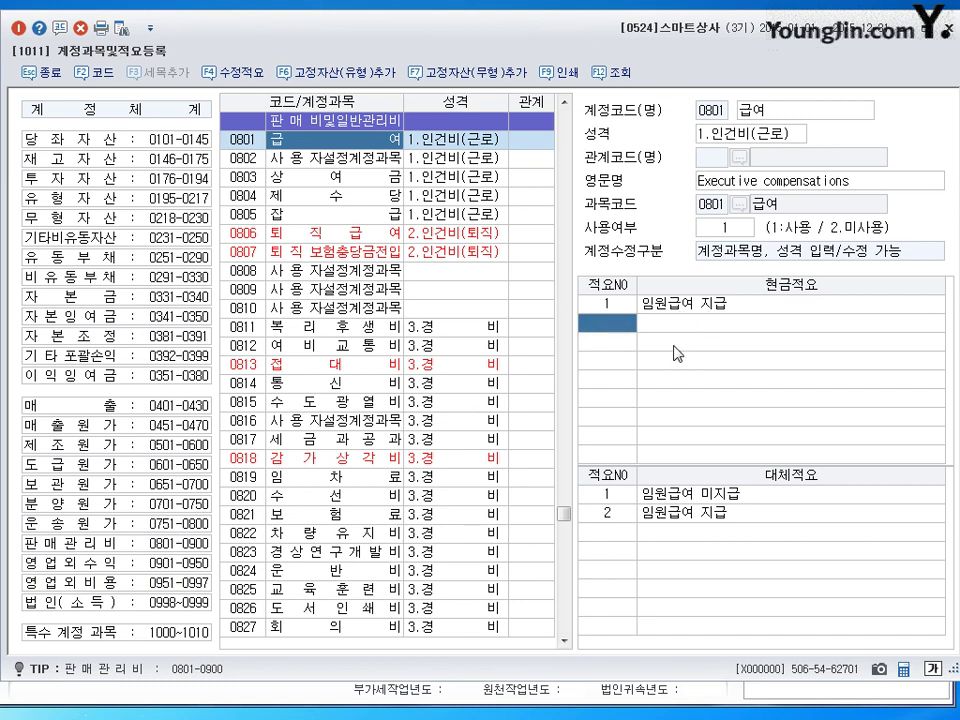
{"action": "type", "text": "2"}
{"action": "key", "text": "Return"}
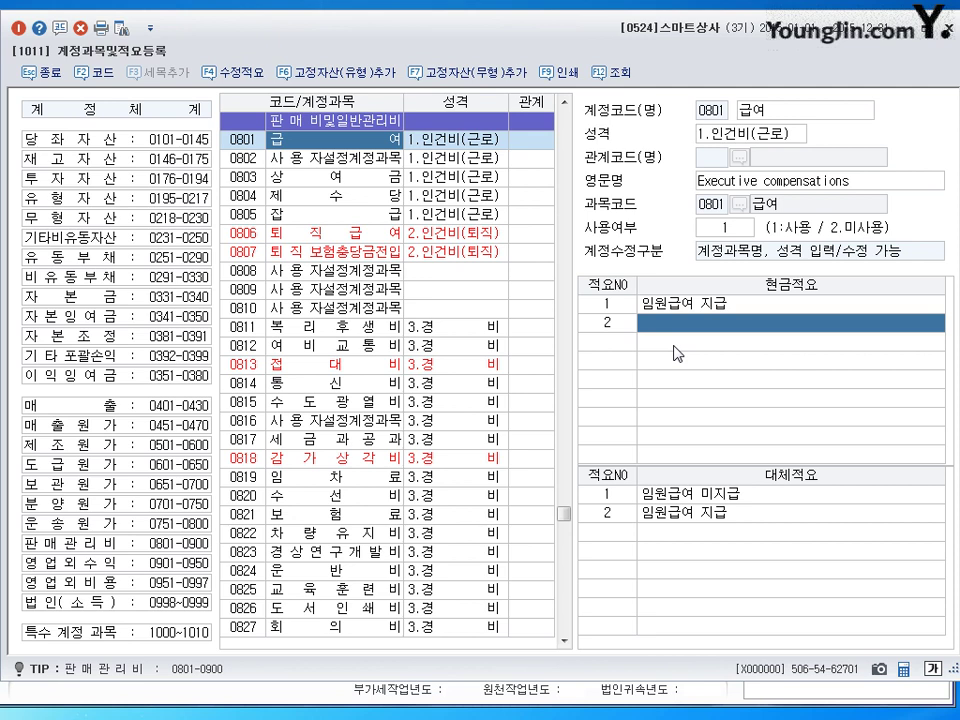
{"action": "type", "text": "직원성과급"}
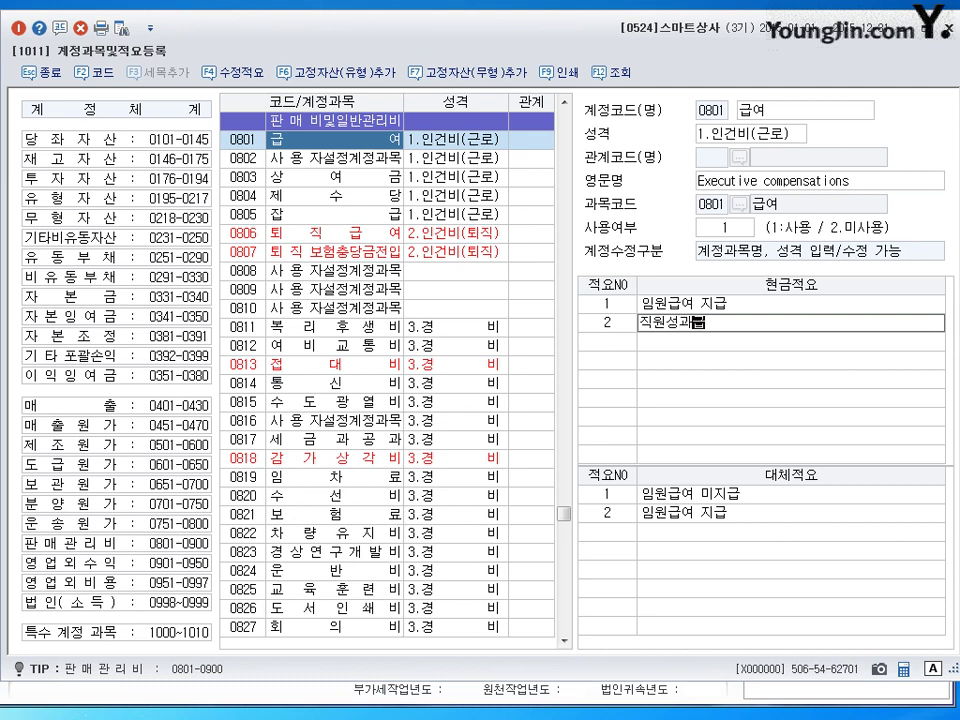
{"action": "type", "text": " 지급"}
{"action": "key", "text": "Return"}
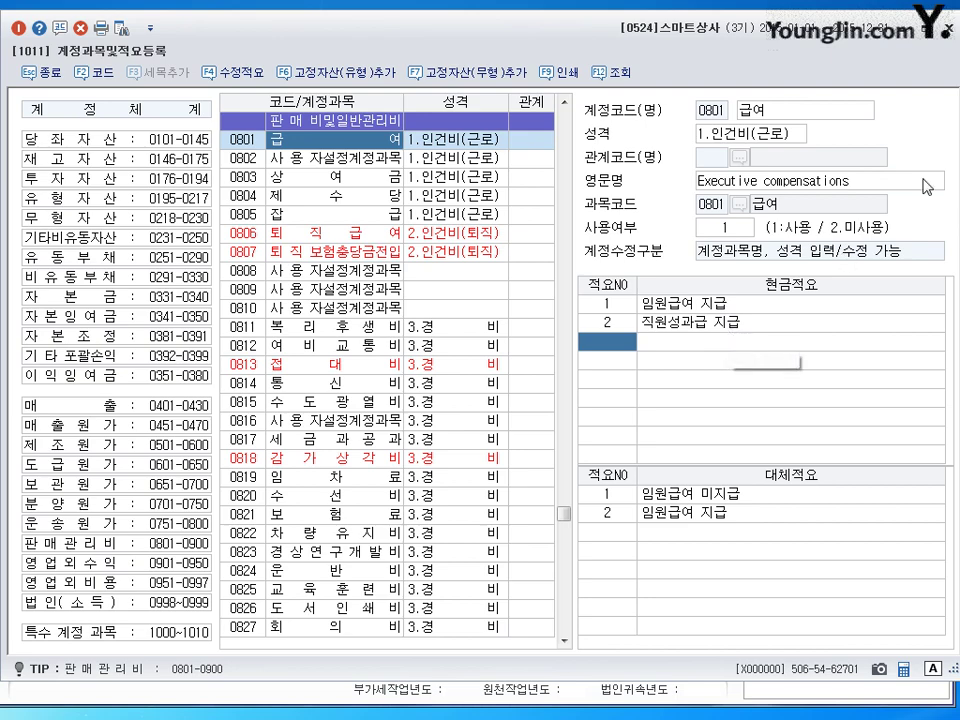
{"action": "key", "text": "Escape"}
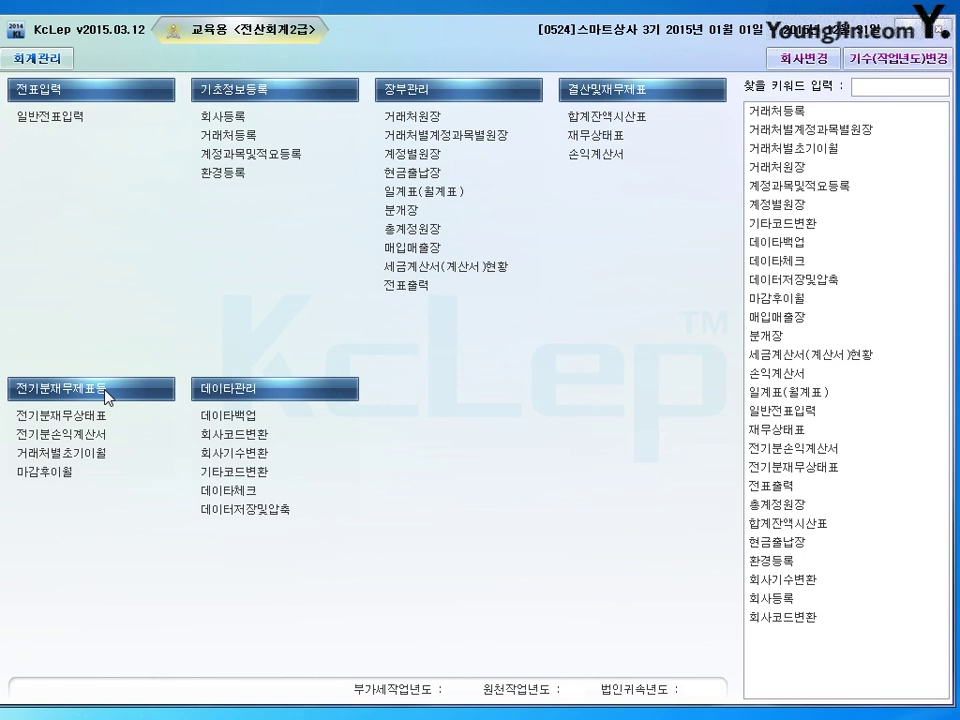
- Open 거래처별초기이월 and select 0108 외상매출금 (32,500,000) for customer entry
{"action": "left_click", "coordinate": [90, 455]}
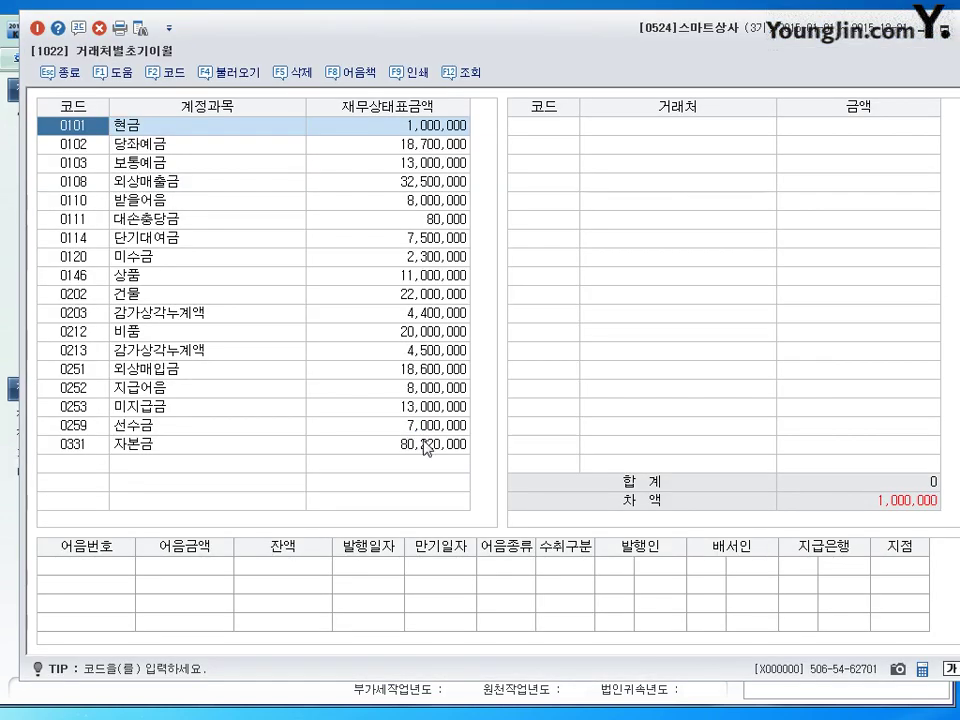
{"action": "left_click_drag", "start_coordinate": [417, 39], "coordinate": [402, 43]}
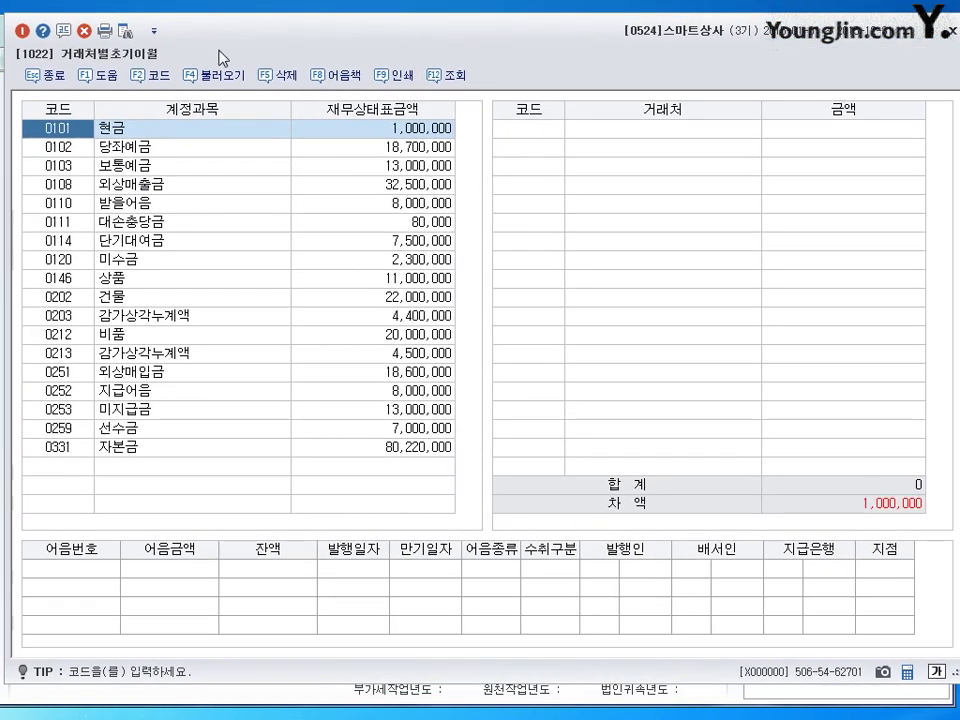
{"action": "left_click", "coordinate": [183, 189]}
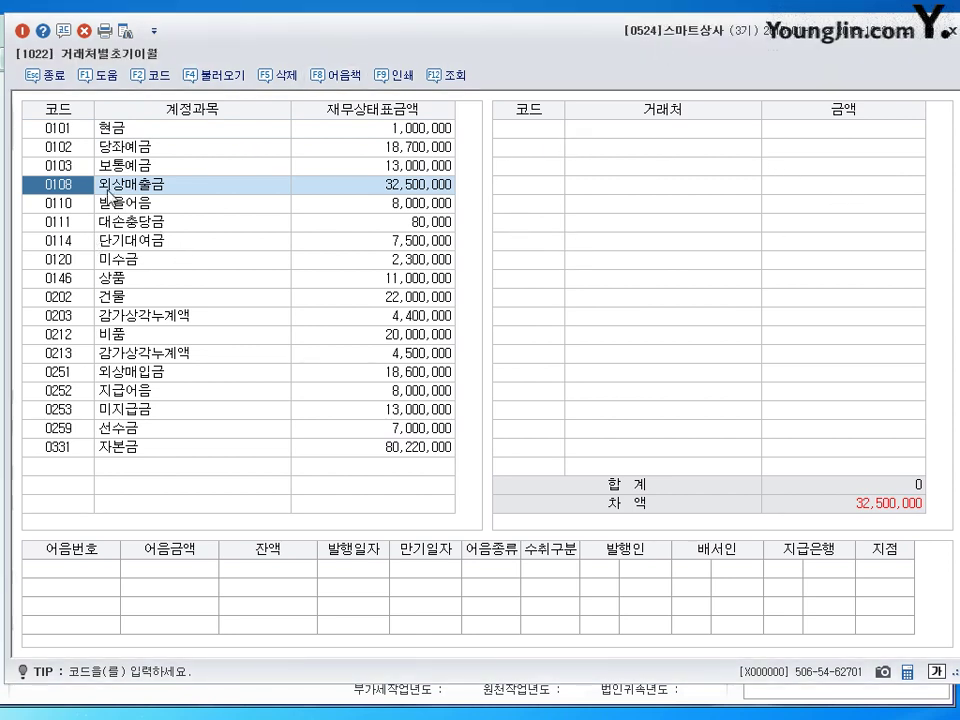
{"action": "left_click", "coordinate": [536, 129]}
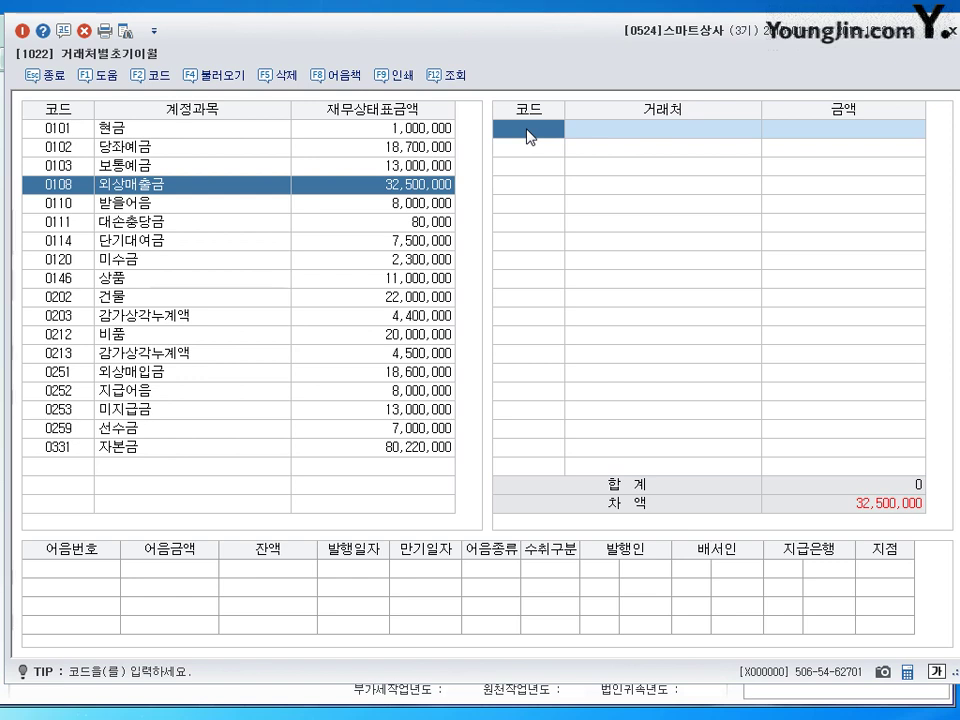
- Enter 외상매출금 opening balances: 영미상회 8,270,000 and 호남산업 8,200,000
{"action": "left_click", "coordinate": [149, 86]}
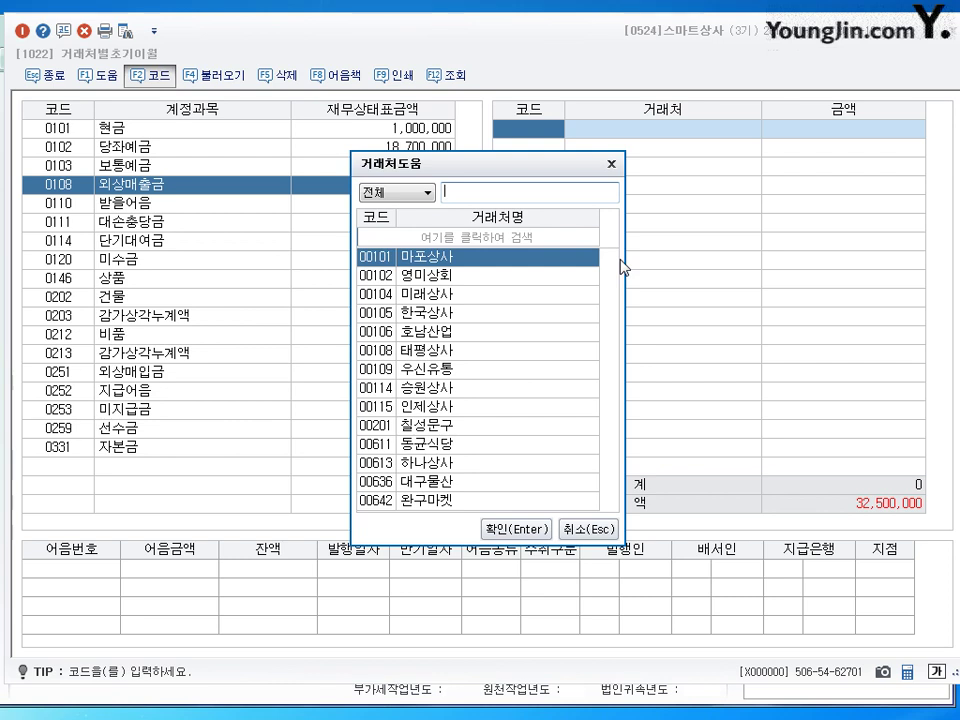
{"action": "type", "text": "영"}
{"action": "key", "text": "Return"}
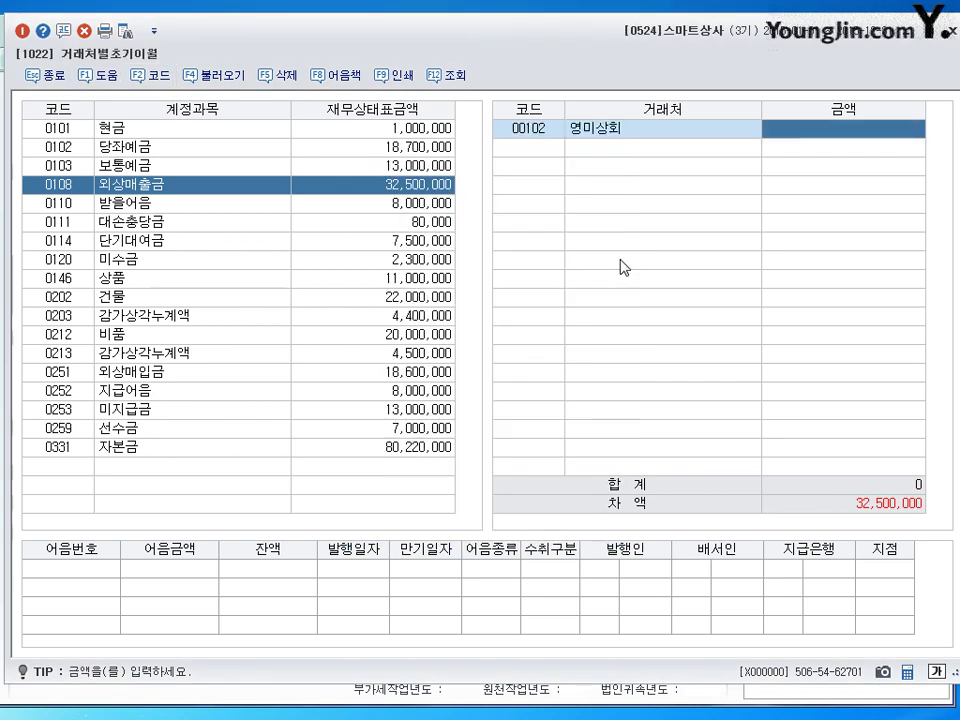
{"action": "type", "text": "8,270,"}
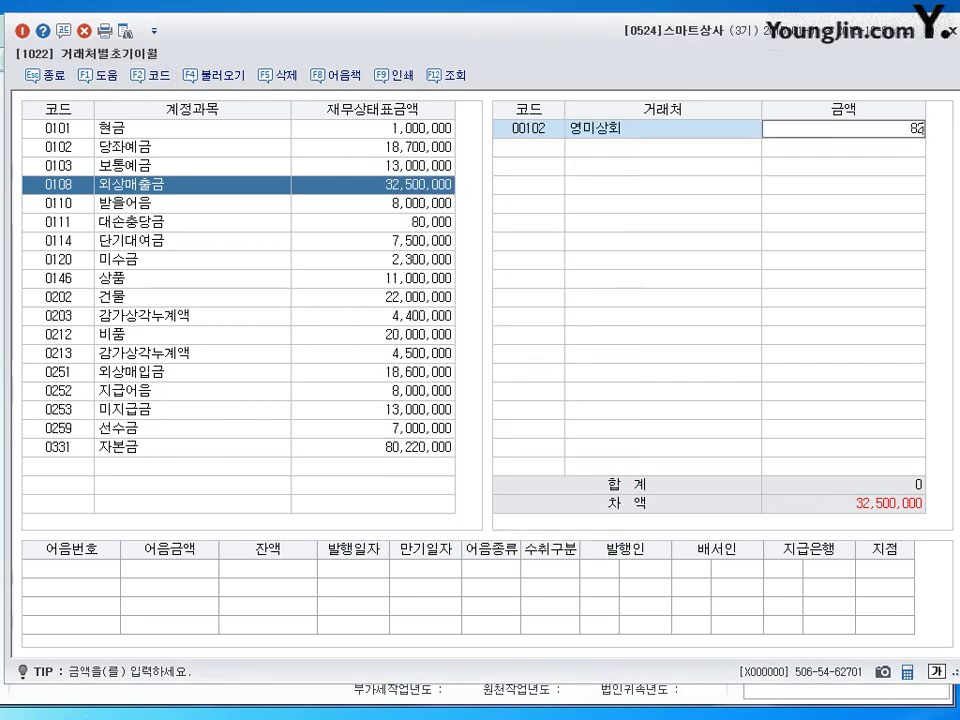
{"action": "type", "text": "000"}
{"action": "key", "text": "Return"}
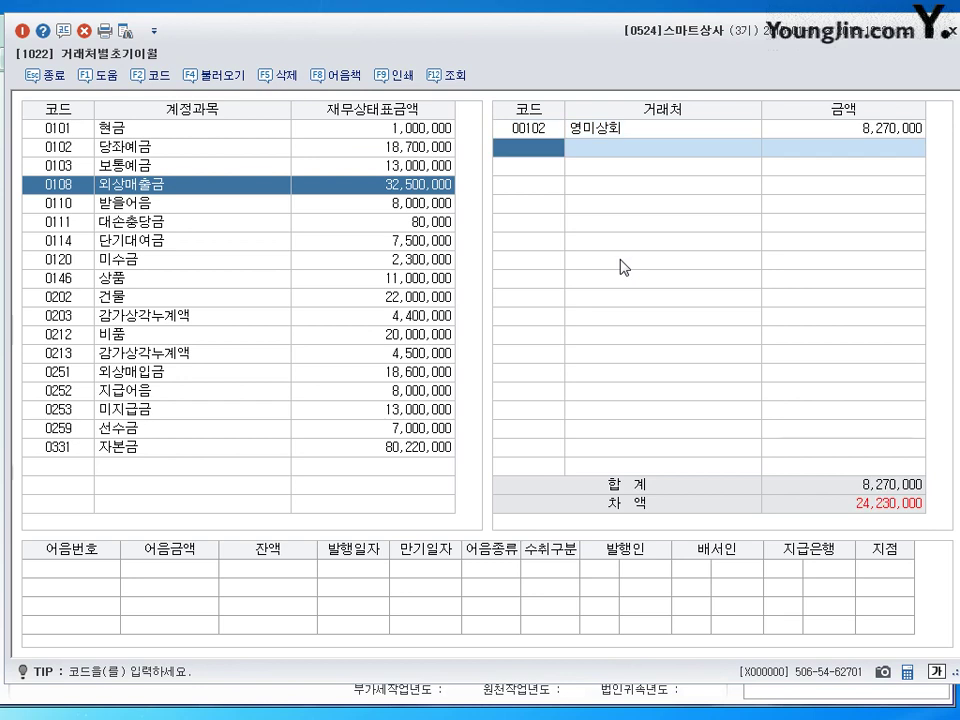
{"action": "key", "text": "F2"}
{"action": "type", "text": "호"}
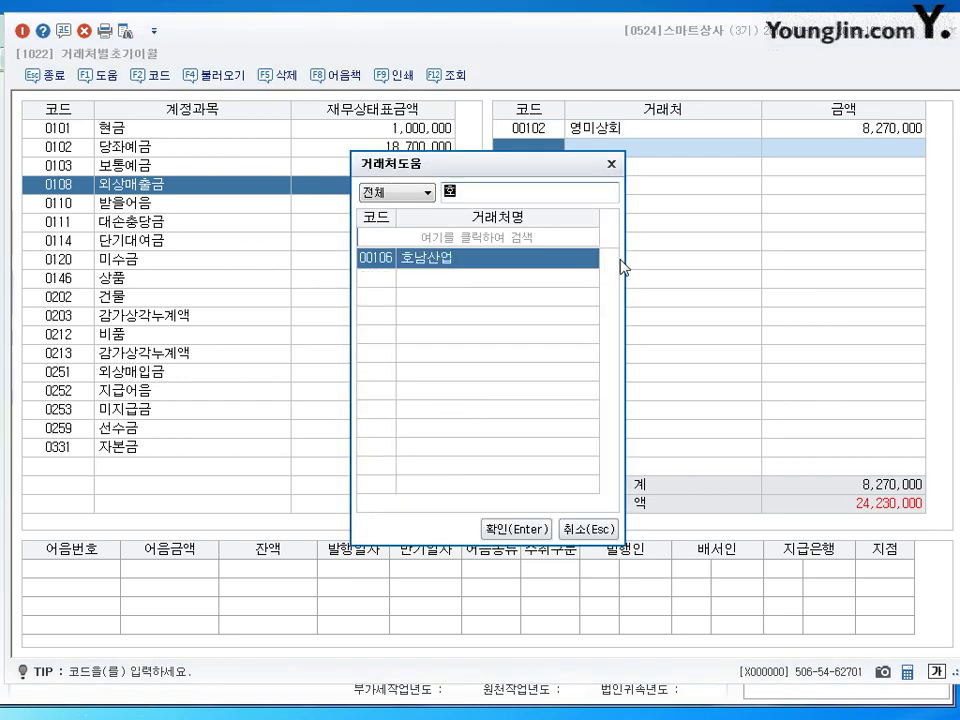
{"action": "key", "text": "Return"}
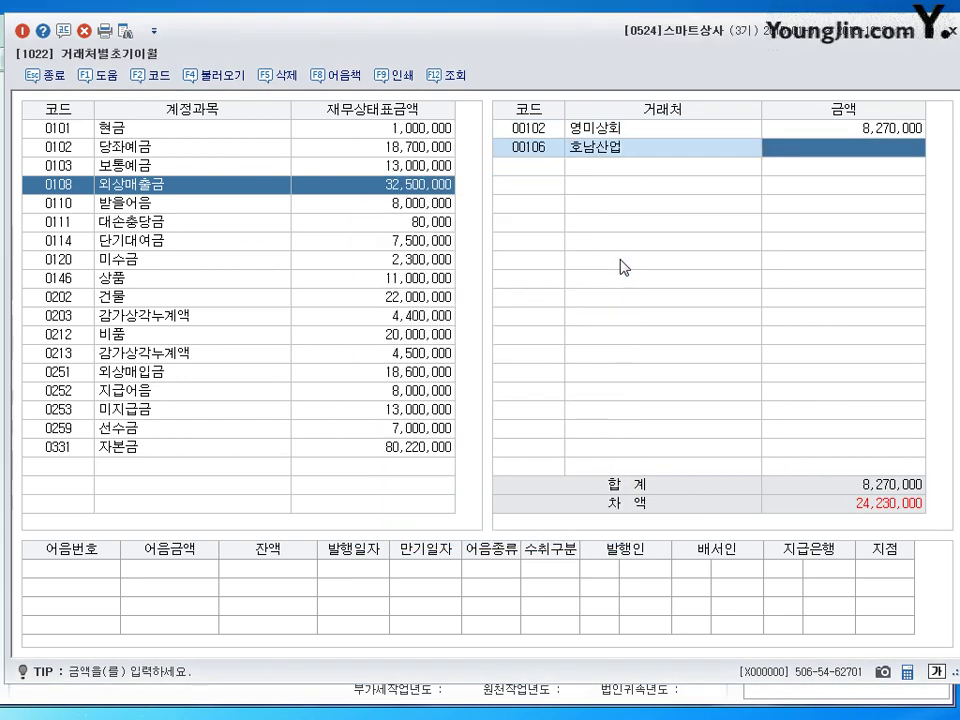
{"action": "type", "text": "8200000"}
{"action": "key", "text": "Return"}
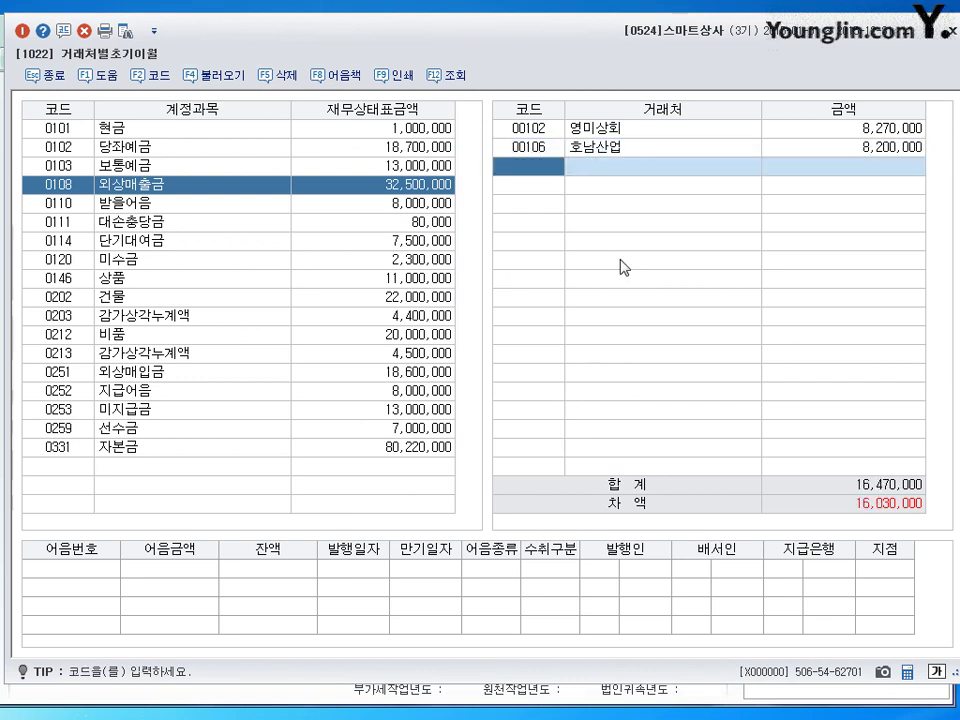
- Add 대구물산 at 16,030,000 to clear the difference, then close the window
{"action": "key", "text": "F2"}
{"action": "type", "text": "대"}
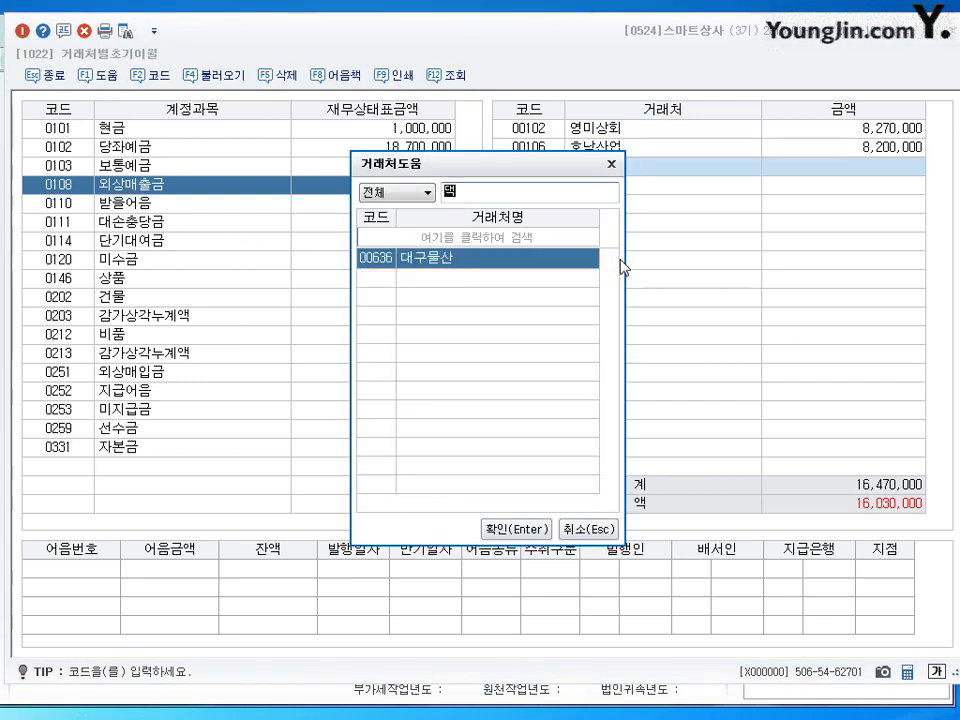
{"action": "key", "text": "Return"}
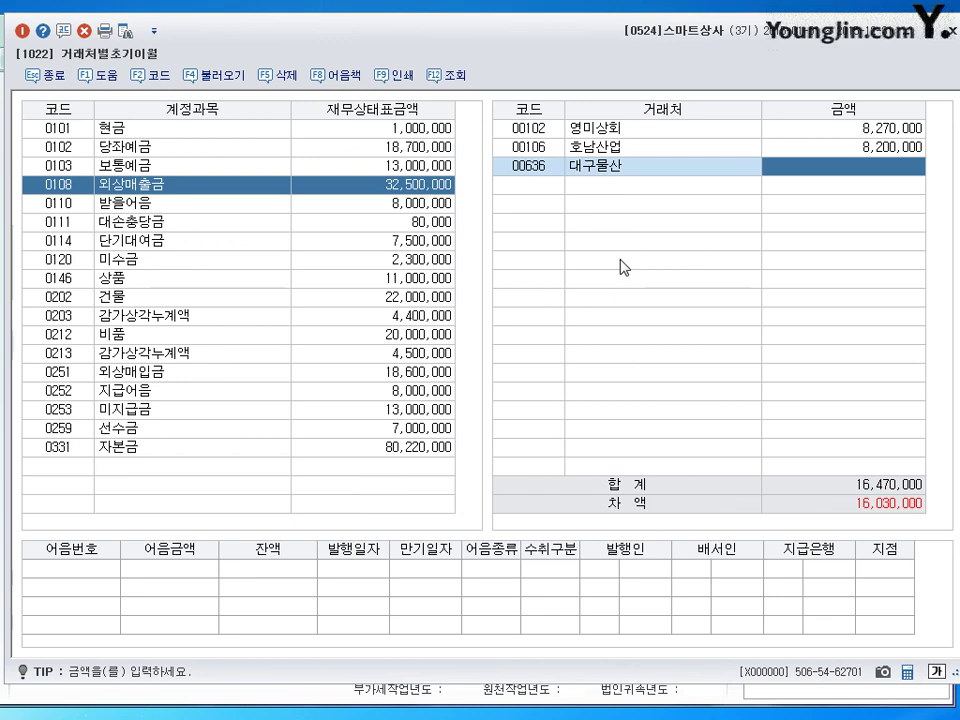
{"action": "type", "text": "16,030,000"}
{"action": "key", "text": "Return"}
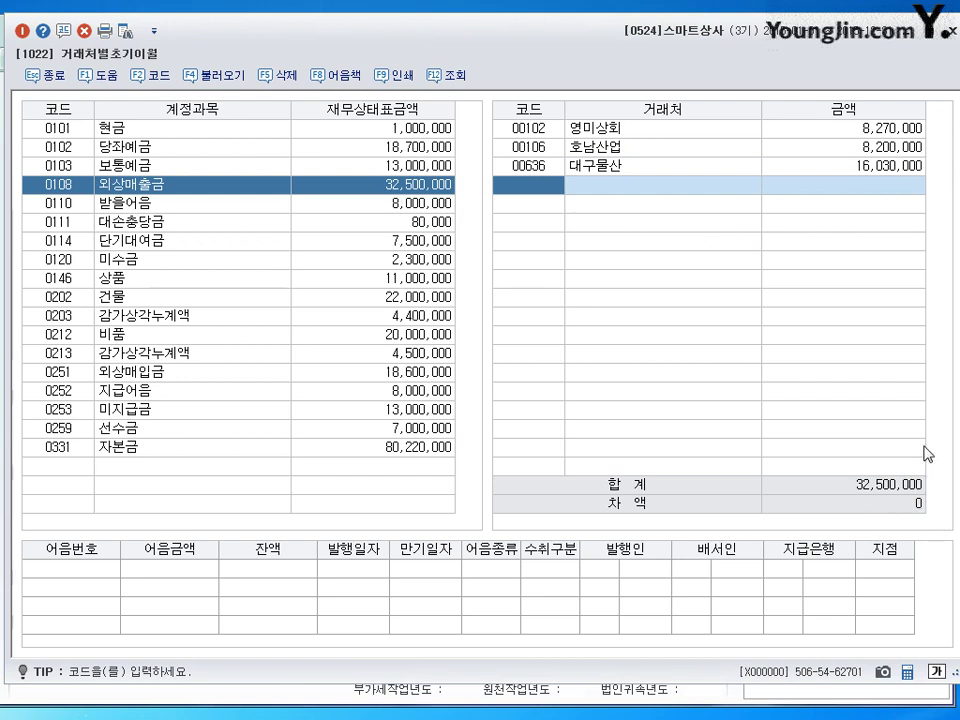
{"action": "left_click", "coordinate": [952, 30]}
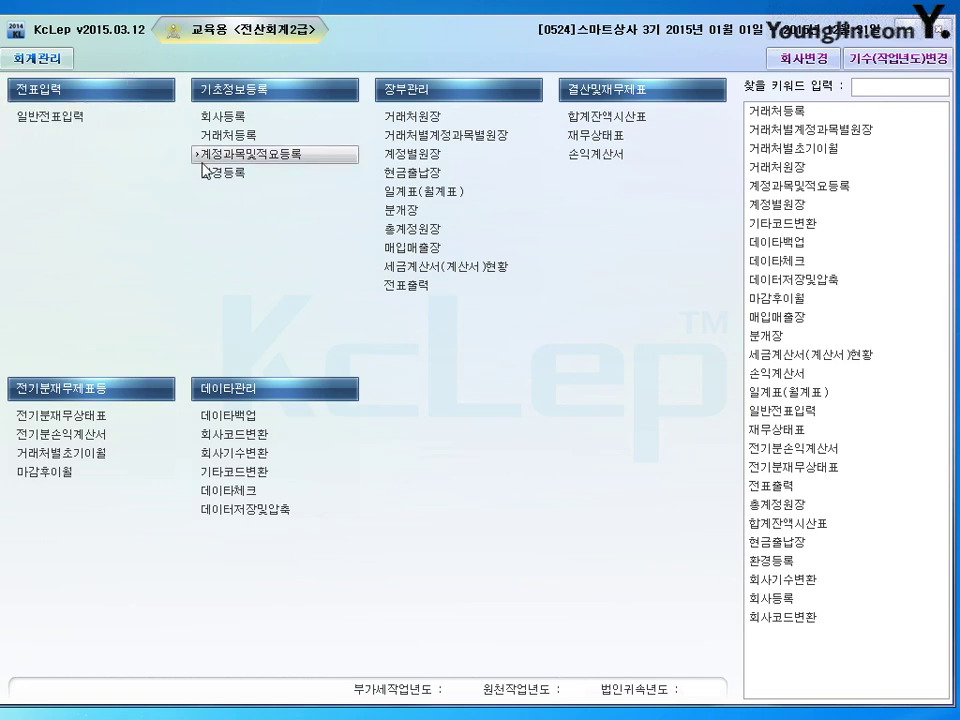
- Open 일반전표입력 and start a new voucher dated 13 February 2015
{"action": "left_click", "coordinate": [64, 115]}
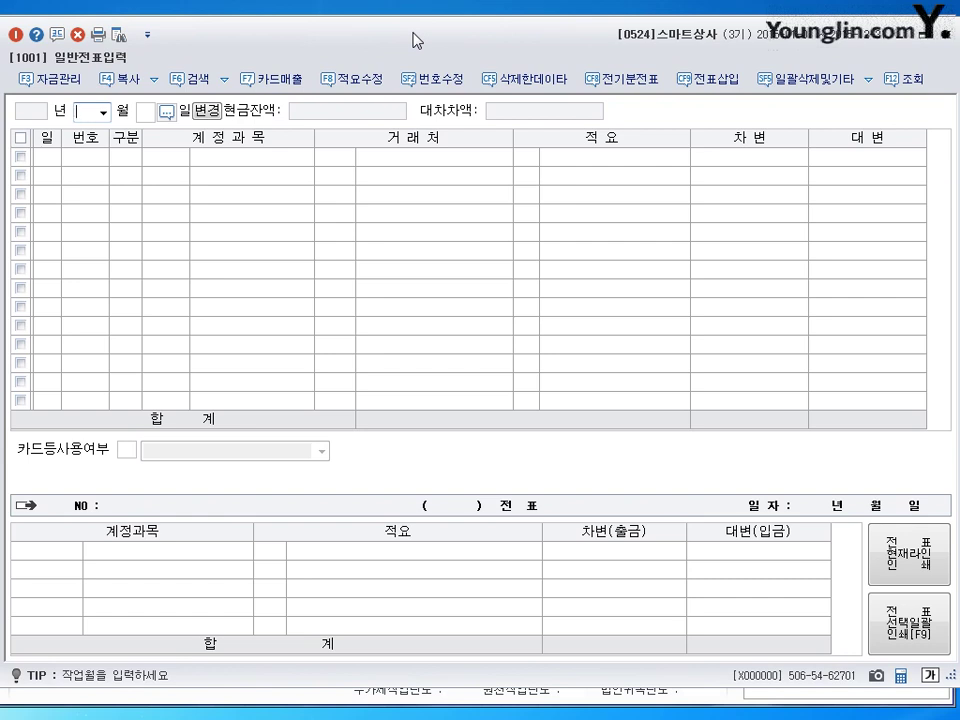
{"action": "type", "text": "2"}
{"action": "key", "text": "Return"}
{"action": "type", "text": "1"}
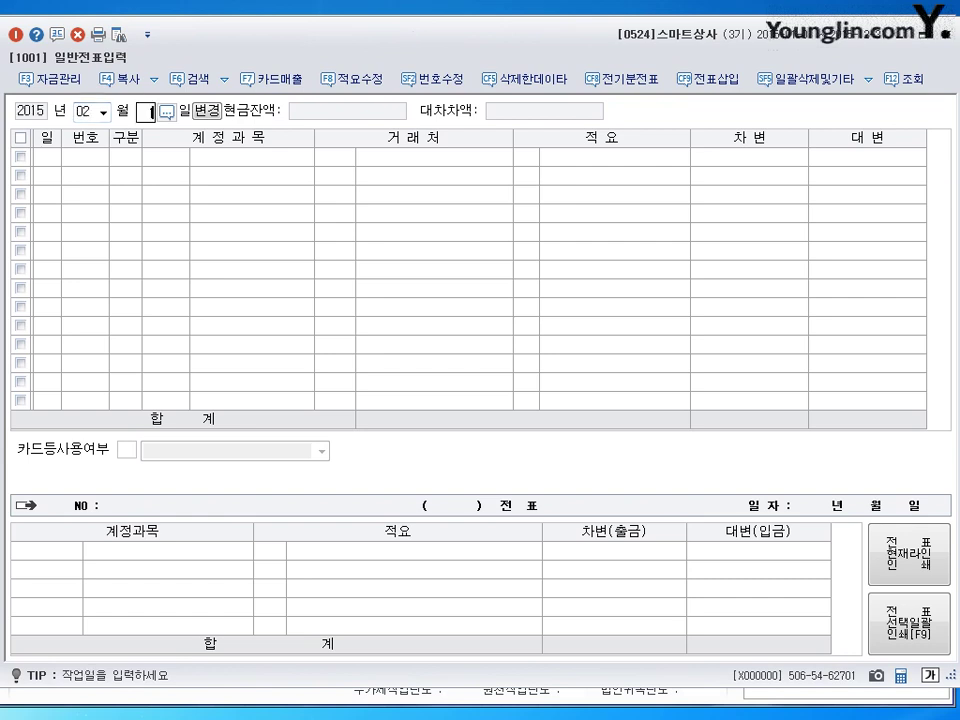
{"action": "type", "text": "3"}
{"action": "key", "text": "Return"}
{"action": "key", "text": "Escape"}
{"action": "key", "text": "Return"}
{"action": "type", "text": "13"}
{"action": "key", "text": "Return"}
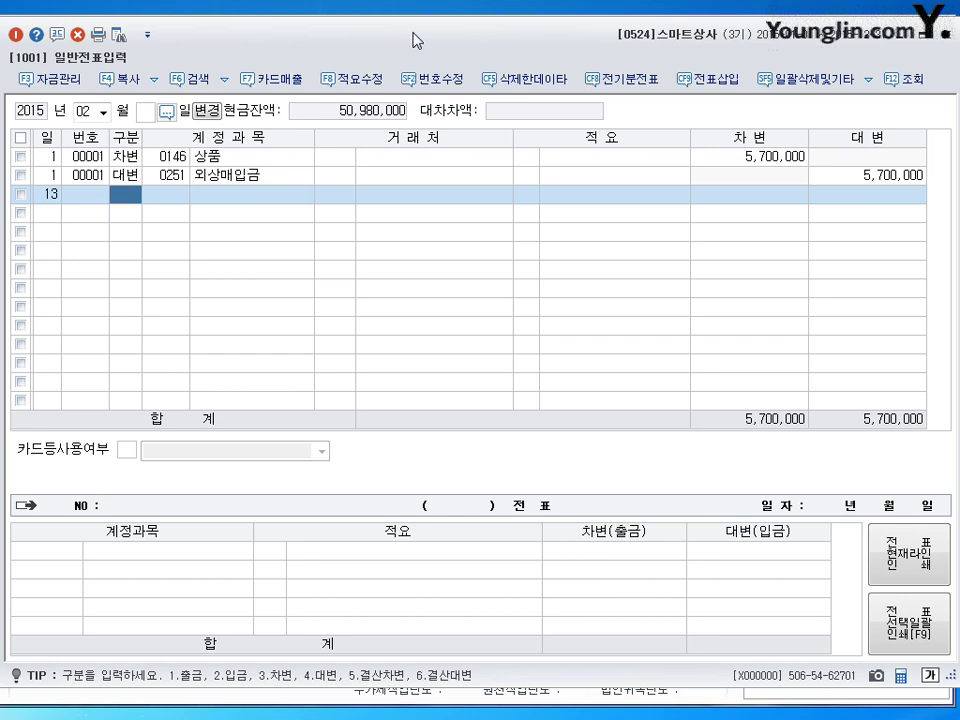
- Record a 182,000 cash payment (구분 1) to 0811 복리후생비
{"action": "type", "text": "1"}
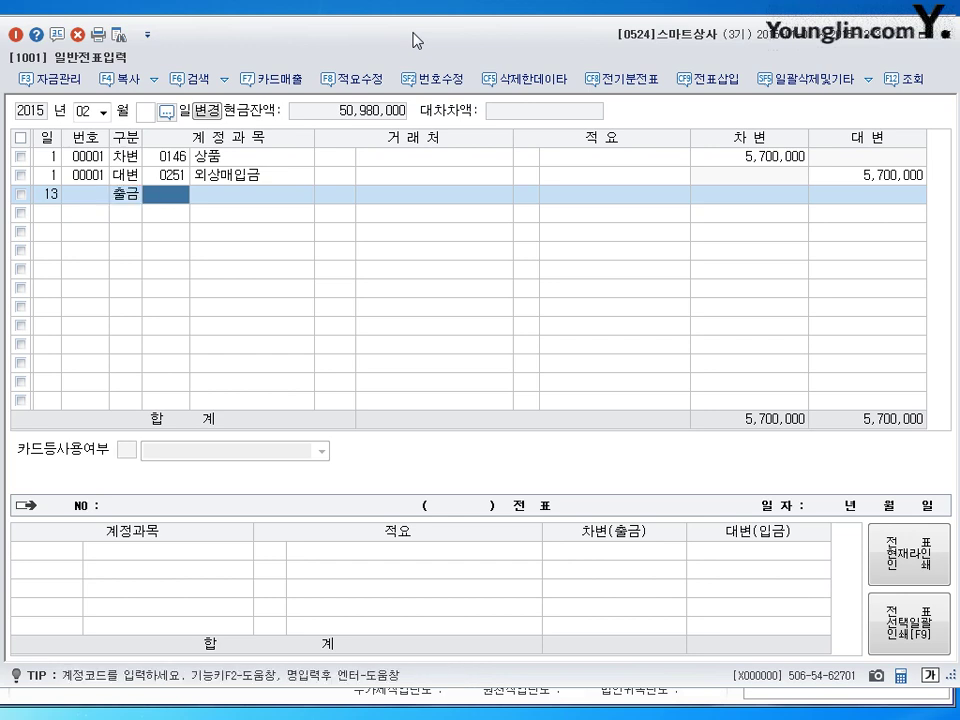
{"action": "type", "text": "811"}
{"action": "key", "text": "Return"}
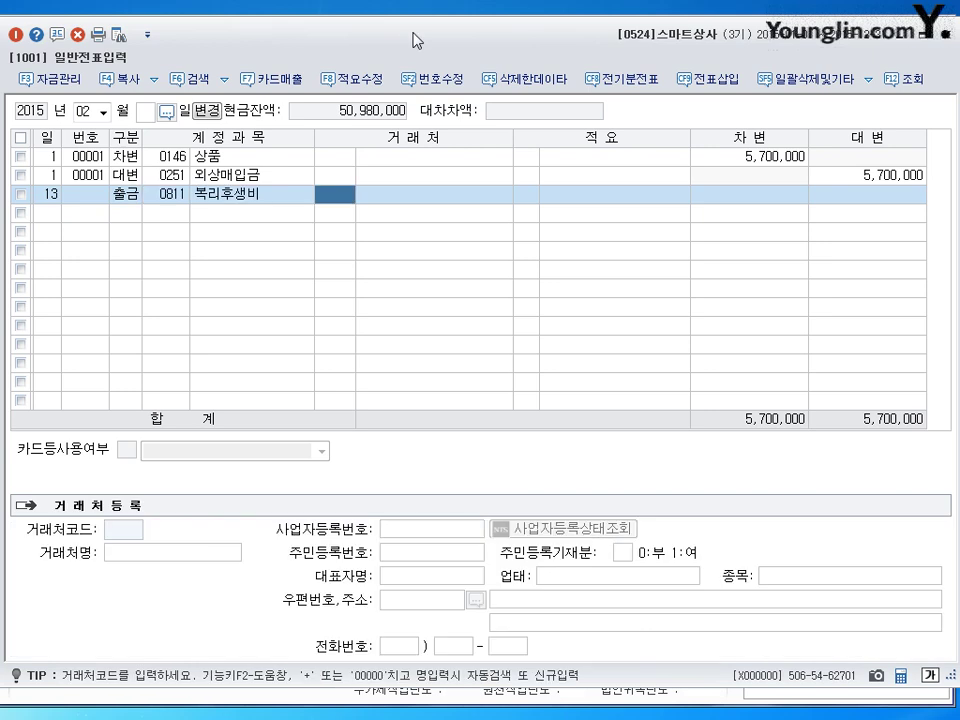
{"action": "key", "text": "Return"}
{"action": "key", "text": "Return"}
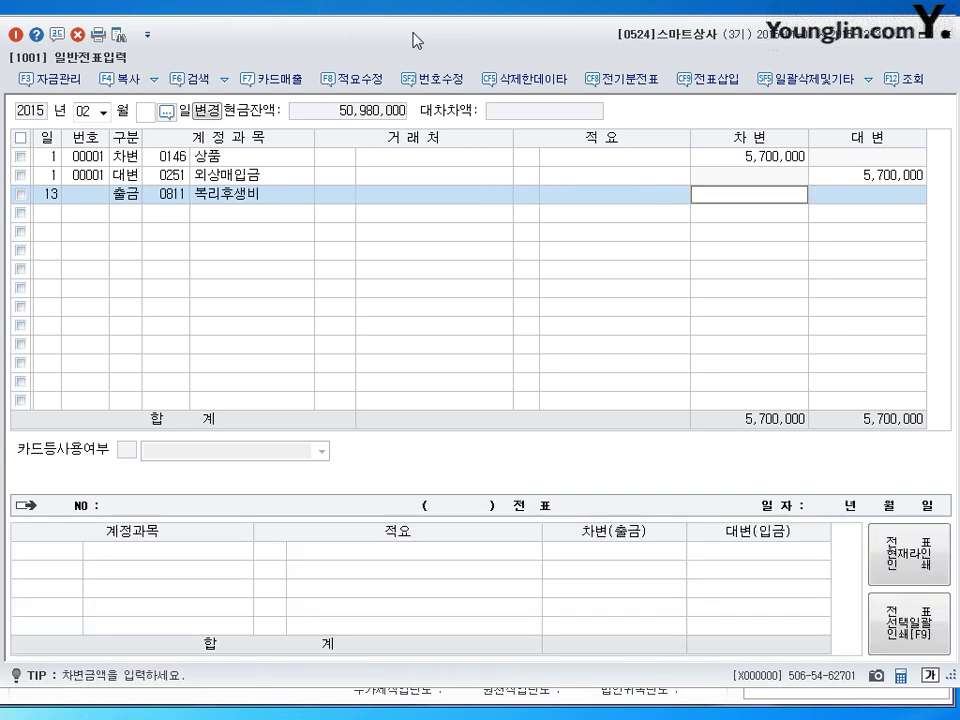
{"action": "type", "text": "1820000"}
{"action": "key", "text": "Return"}
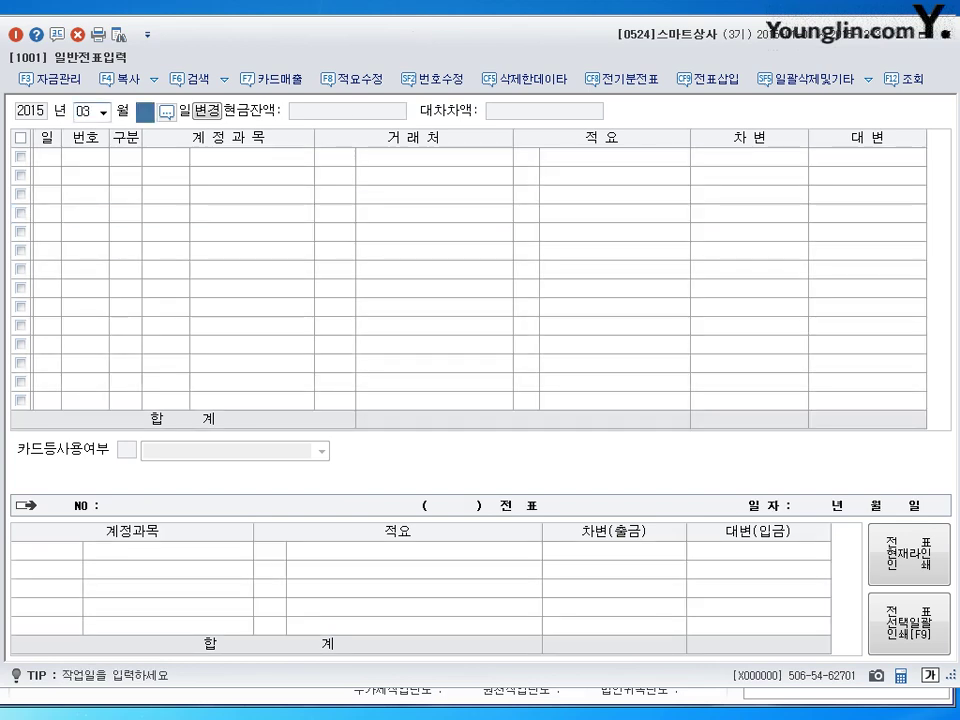
- Enter a 16 March debit line of 800,000 to 0102 당좌예금 (구분 3)
{"action": "type", "text": "16"}
{"action": "key", "text": "Return"}
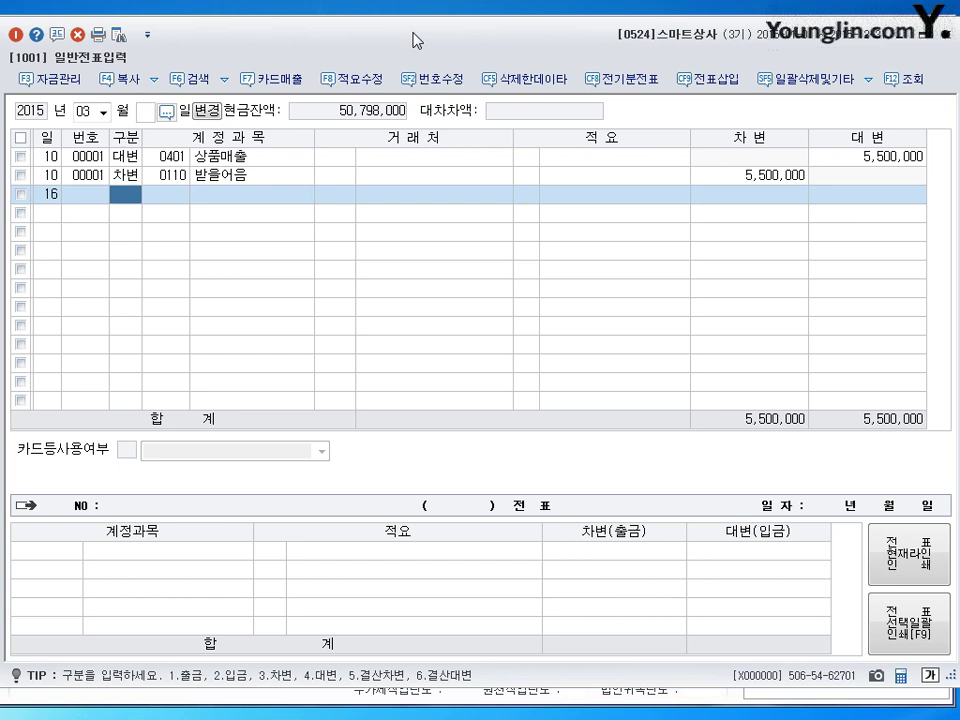
{"action": "type", "text": "3102"}
{"action": "key", "text": "Return"}
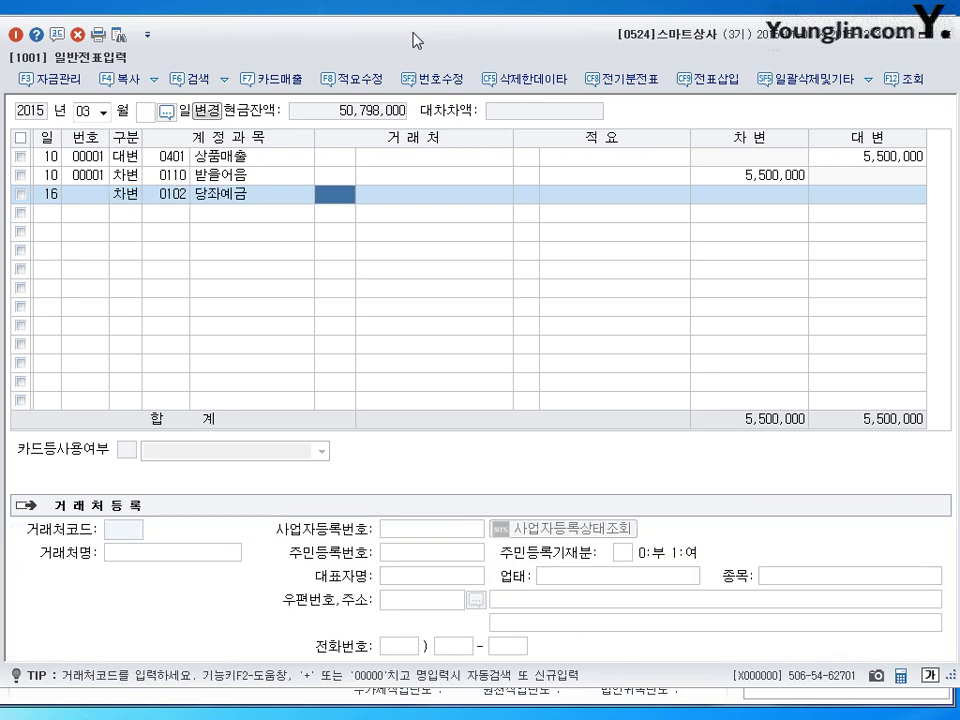
{"action": "key", "text": "Return"}
{"action": "key", "text": "Return"}
{"action": "key", "text": "Return"}
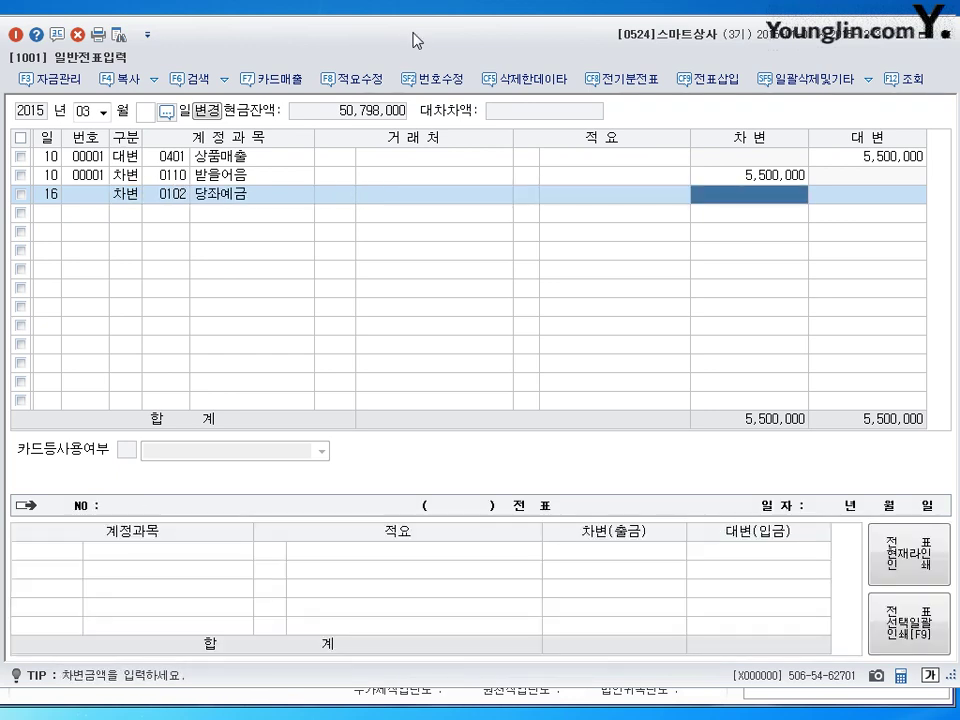
{"action": "type", "text": "8000000"}
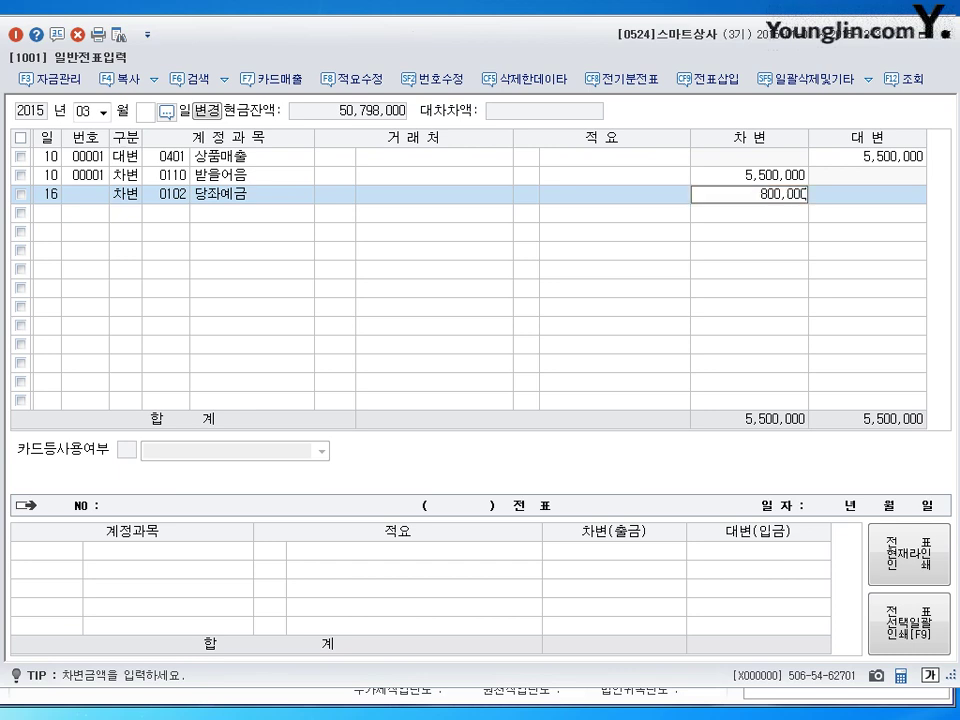
{"action": "key", "text": "Return"}
- Add the credit line to 0259 선수금 (구분 4) for customer 우신유통
{"action": "type", "text": "4"}
{"action": "key", "text": "Return"}
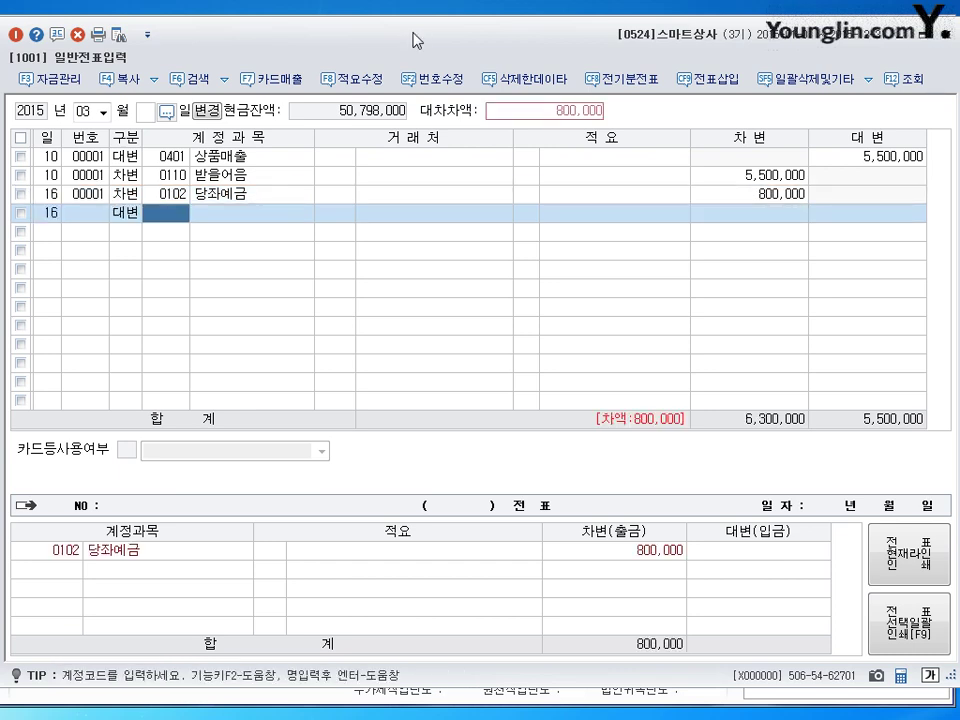
{"action": "type", "text": "259"}
{"action": "key", "text": "Return"}
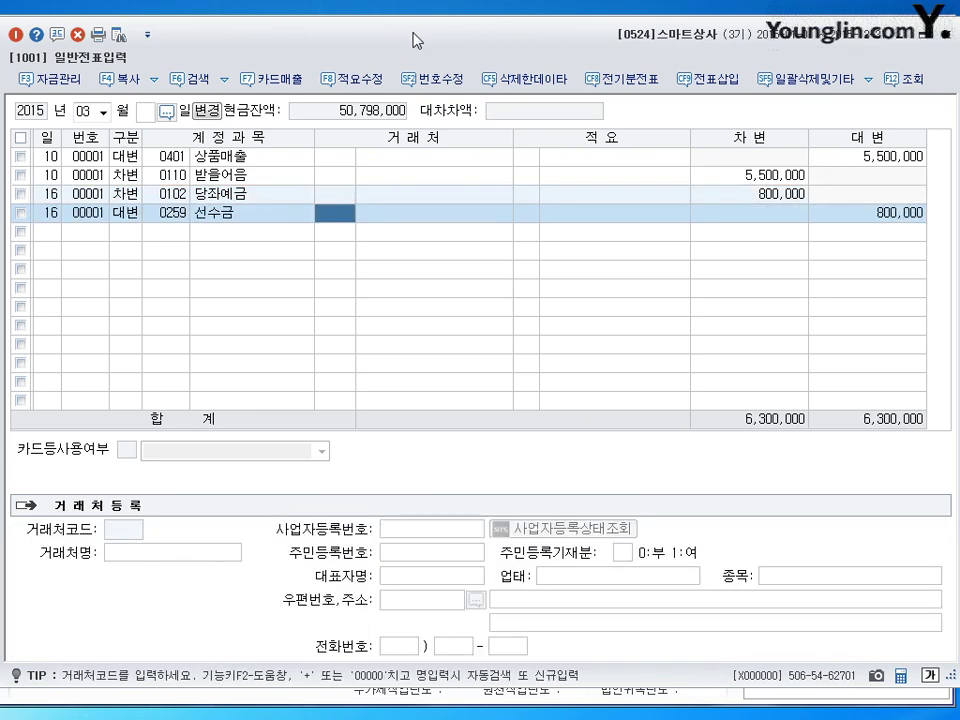
{"action": "type", "text": "우시ㄴ"}
{"action": "key", "text": "Return"}
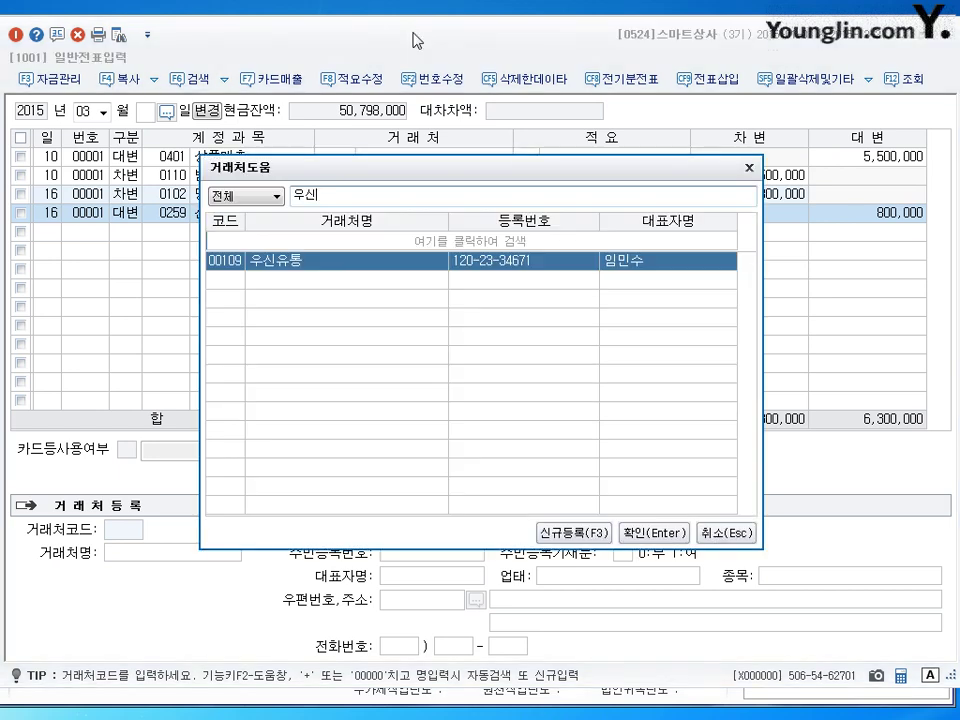
{"action": "key", "text": "Return"}
{"action": "key", "text": "Return"}
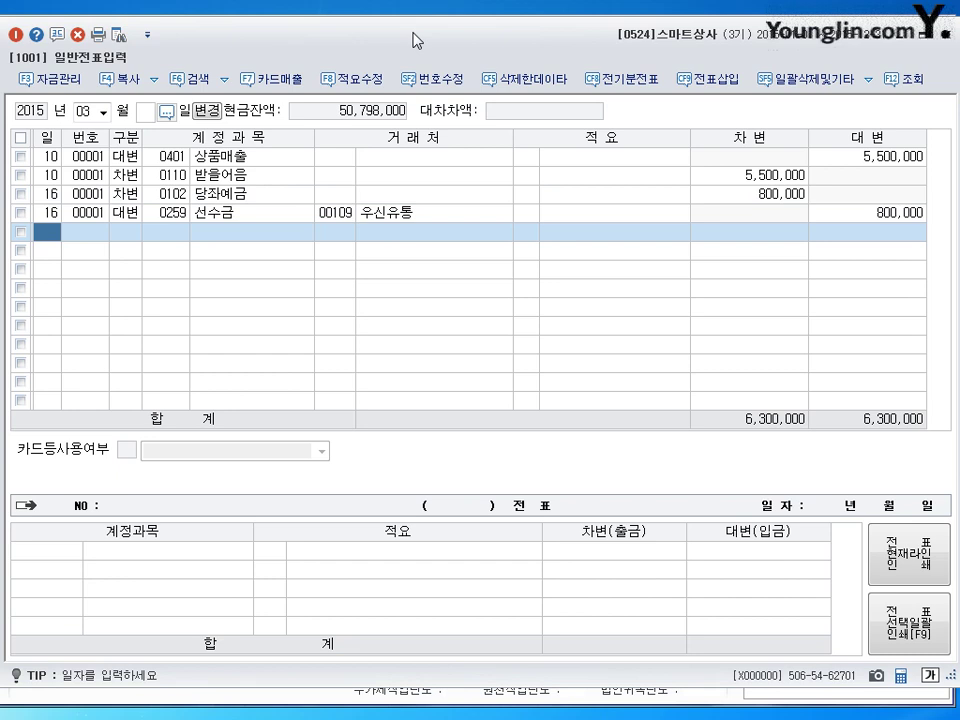
{"action": "key", "text": "shift+Tab"}
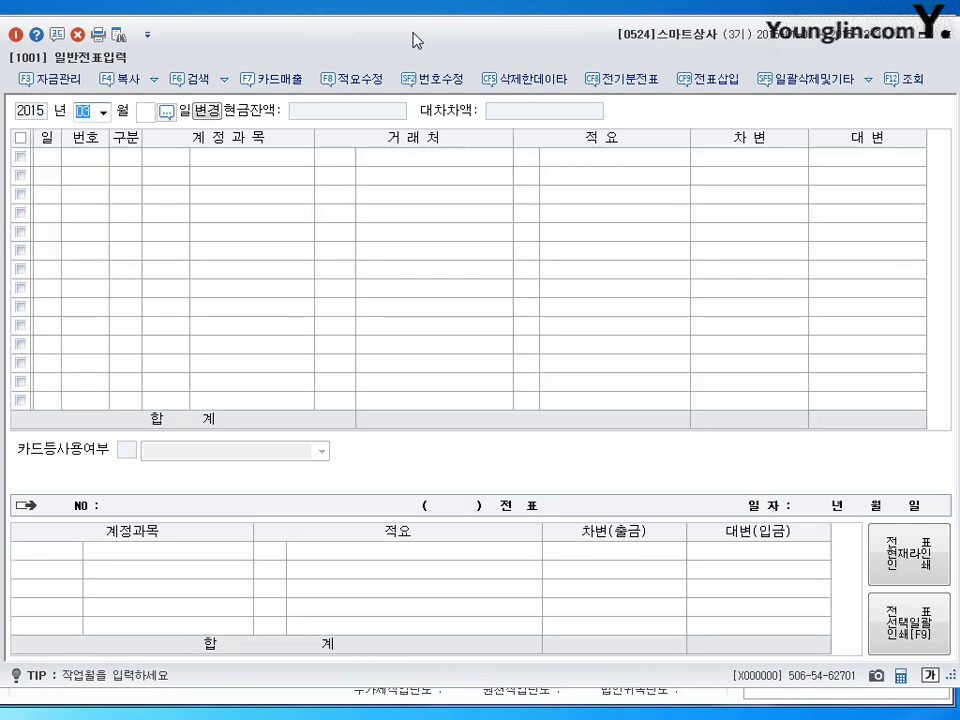
- On May 17, debit 미지급비용 (0262) for 18,000,000
{"action": "type", "text": "05"}
{"action": "key", "text": "Return"}
{"action": "type", "text": "17"}
{"action": "key", "text": "Return"}
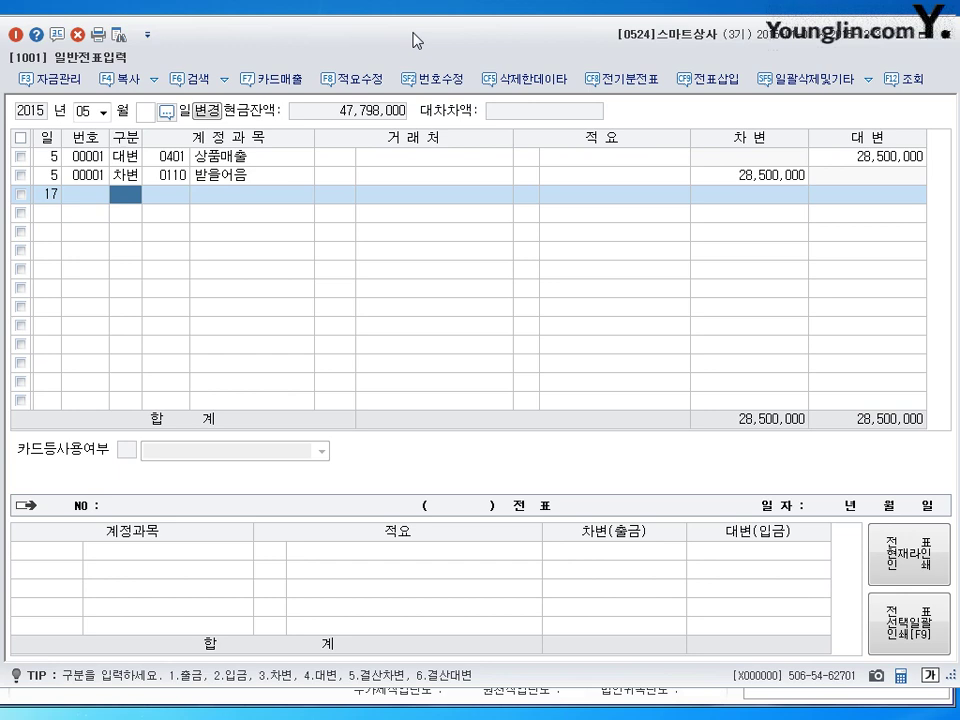
{"action": "type", "text": "3"}
{"action": "key", "text": "Return"}
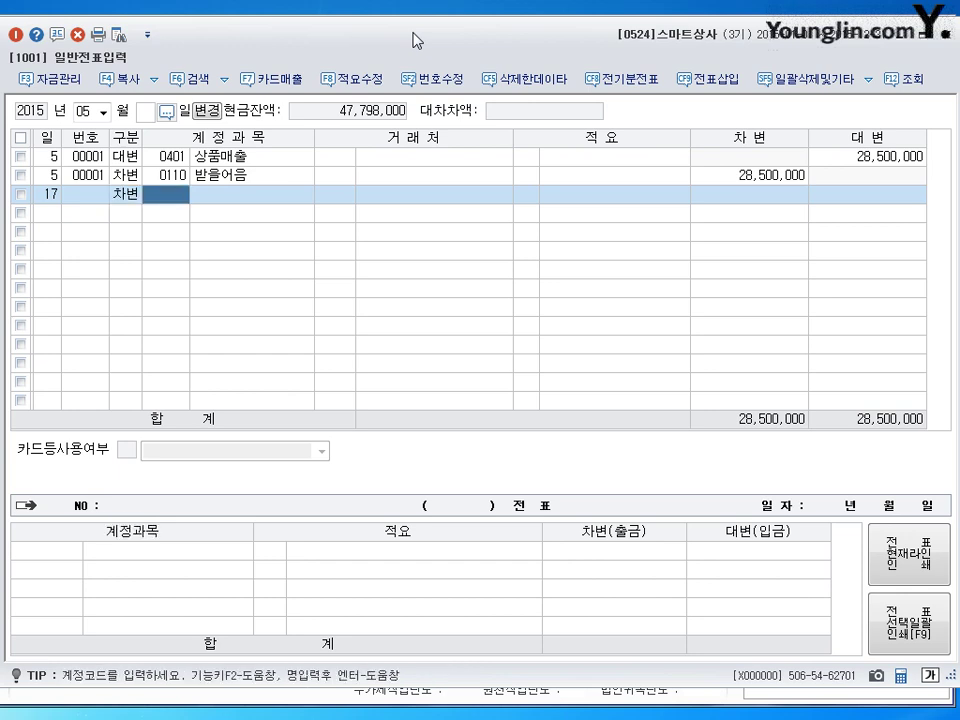
{"action": "type", "text": "262"}
{"action": "key", "text": "Return"}
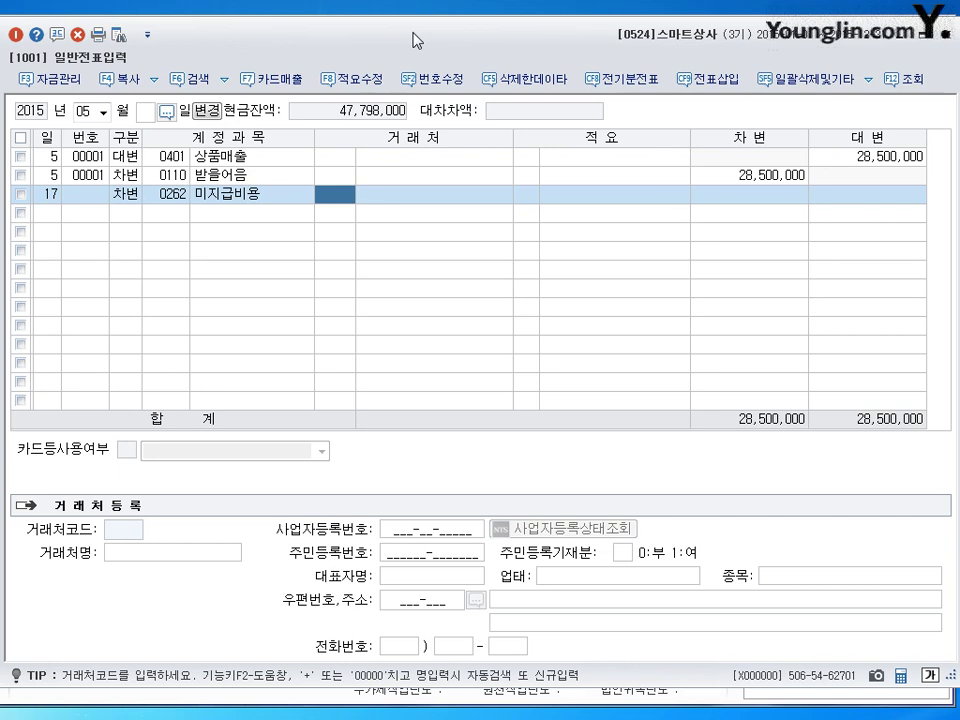
{"action": "key", "text": "Return"}
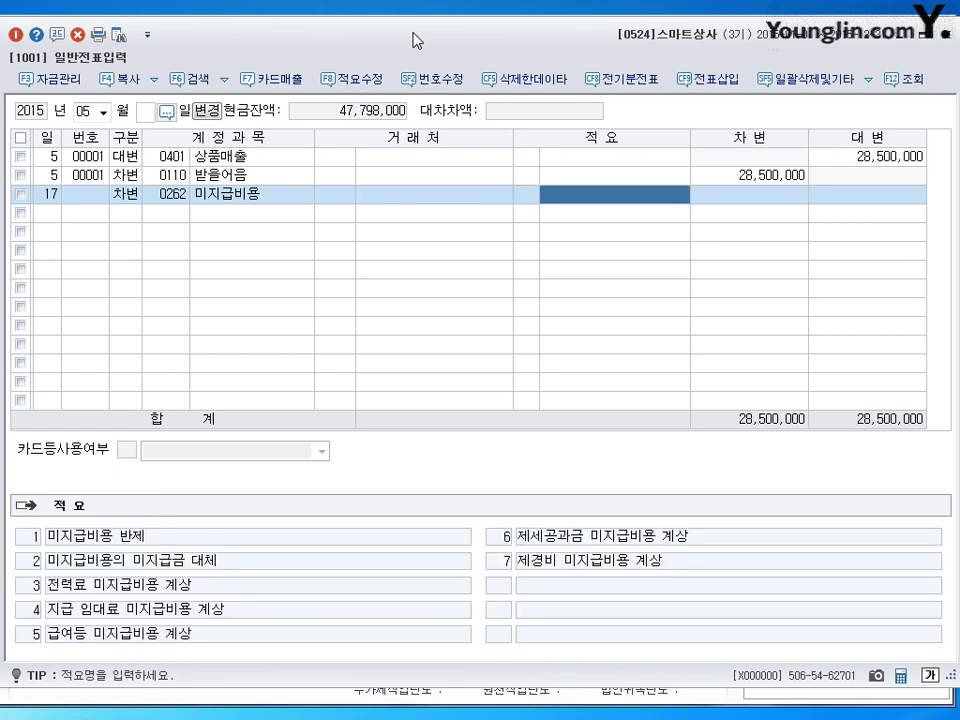
{"action": "key", "text": "Return"}
{"action": "type", "text": "18000000"}
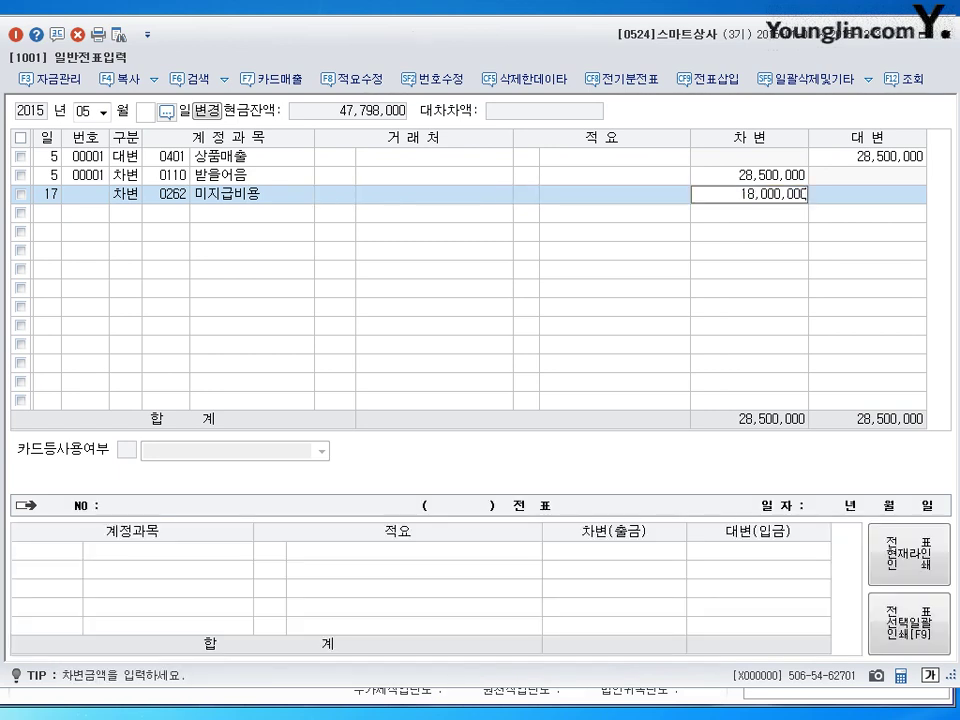
{"action": "key", "text": "Return"}
- Credit 예수금 (0254) 1,200,000 and 보통예금 (0103) 16,800,000 to balance the slip
{"action": "type", "text": "4"}
{"action": "key", "text": "Return"}
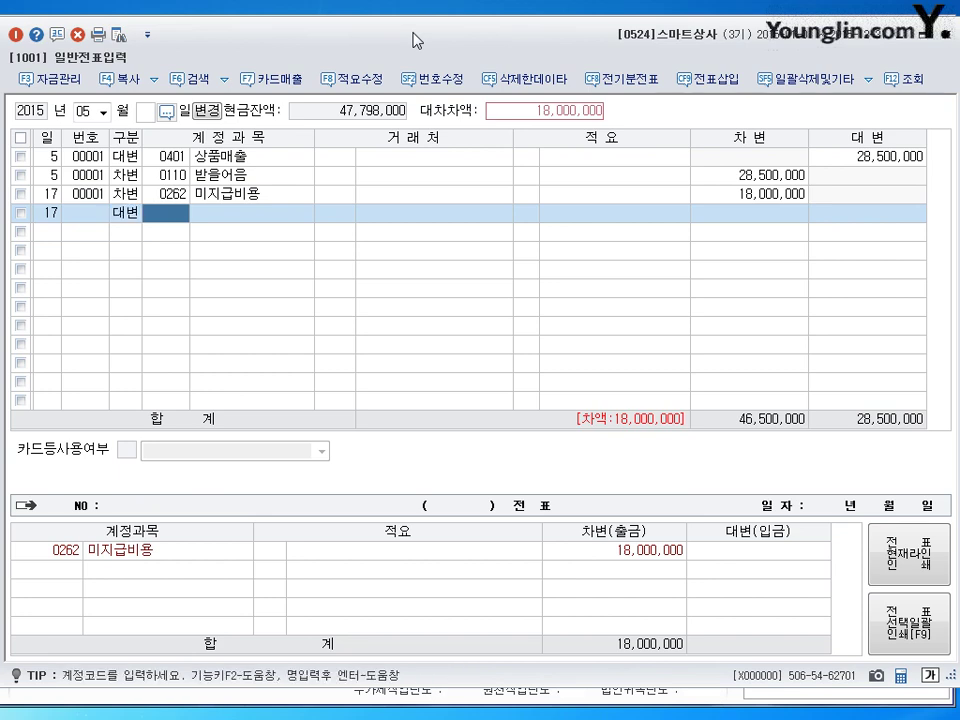
{"action": "type", "text": "254"}
{"action": "key", "text": "Return"}
{"action": "key", "text": "Return"}
{"action": "key", "text": "Return"}
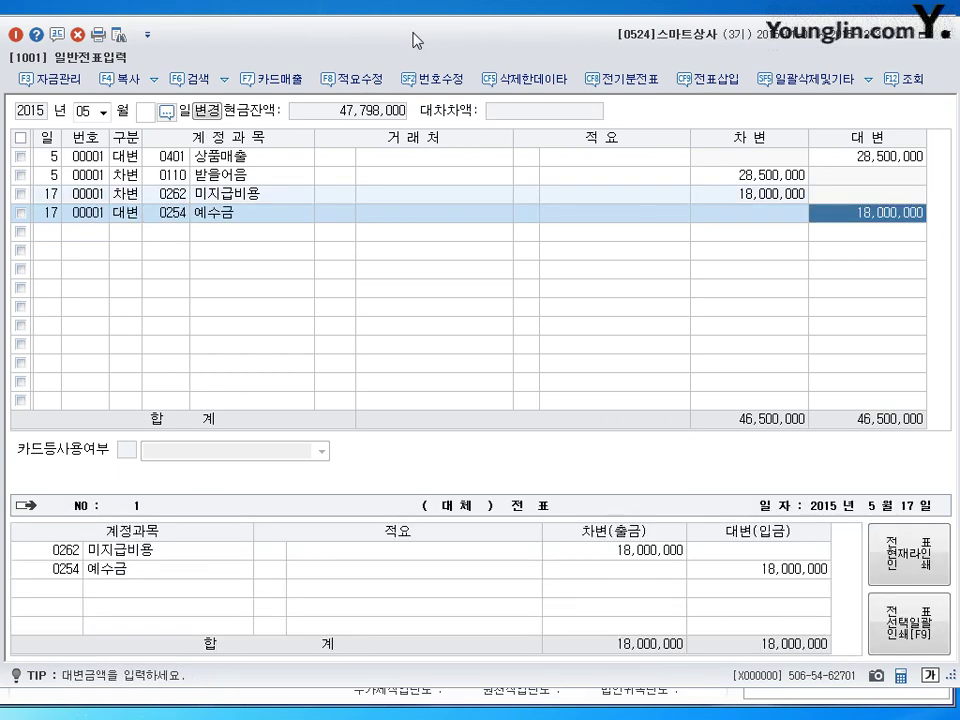
{"action": "type", "text": "1200000"}
{"action": "key", "text": "Return"}
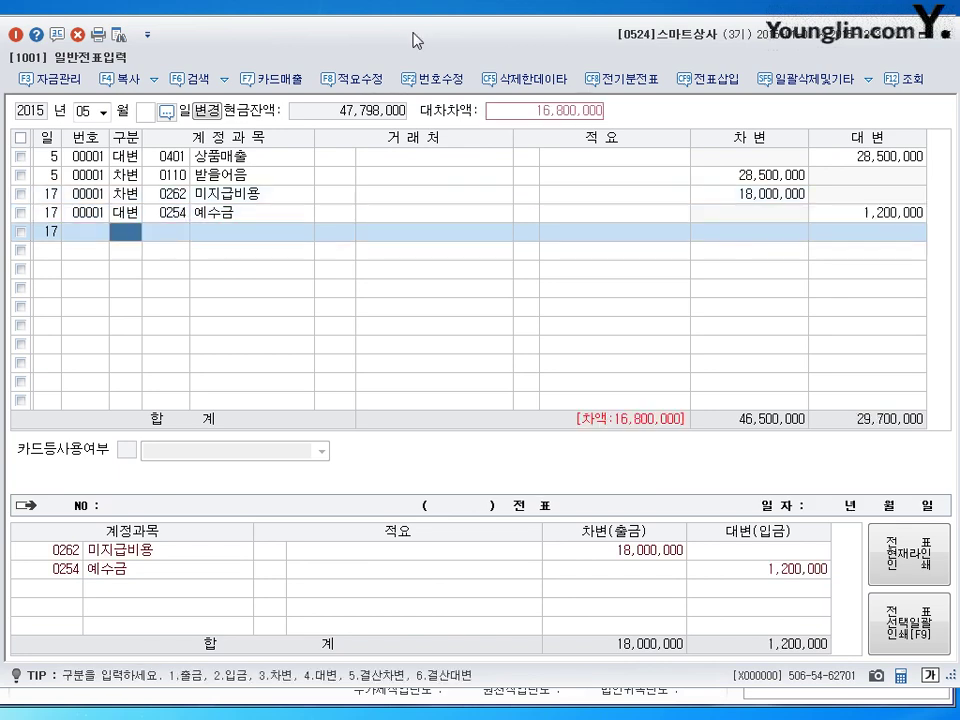
{"action": "type", "text": "4"}
{"action": "key", "text": "Return"}
{"action": "type", "text": "103"}
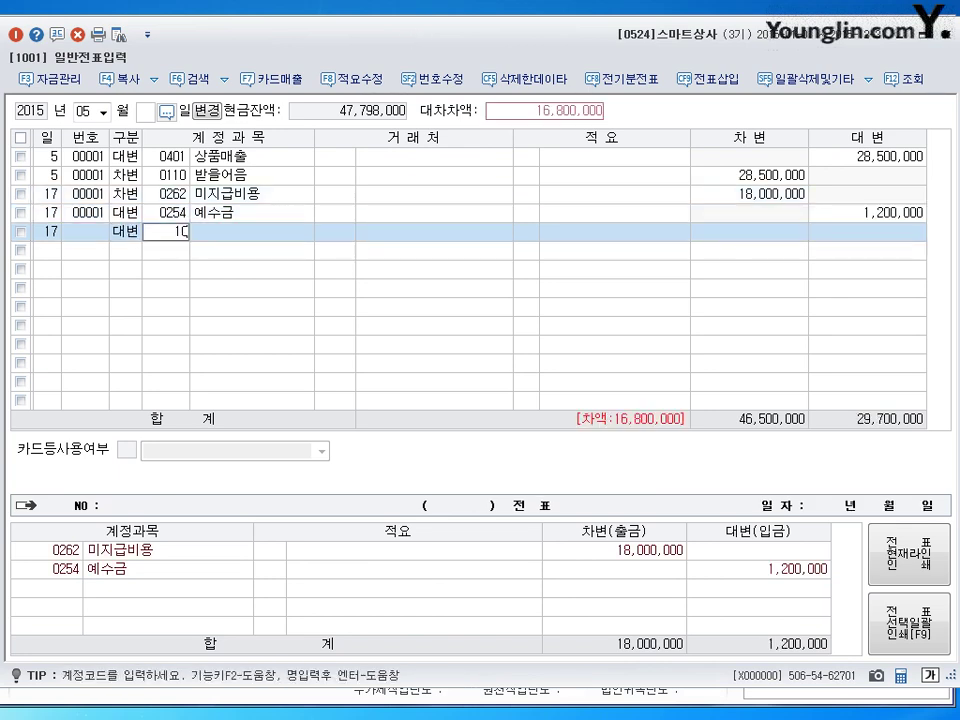
{"action": "key", "text": "Return"}
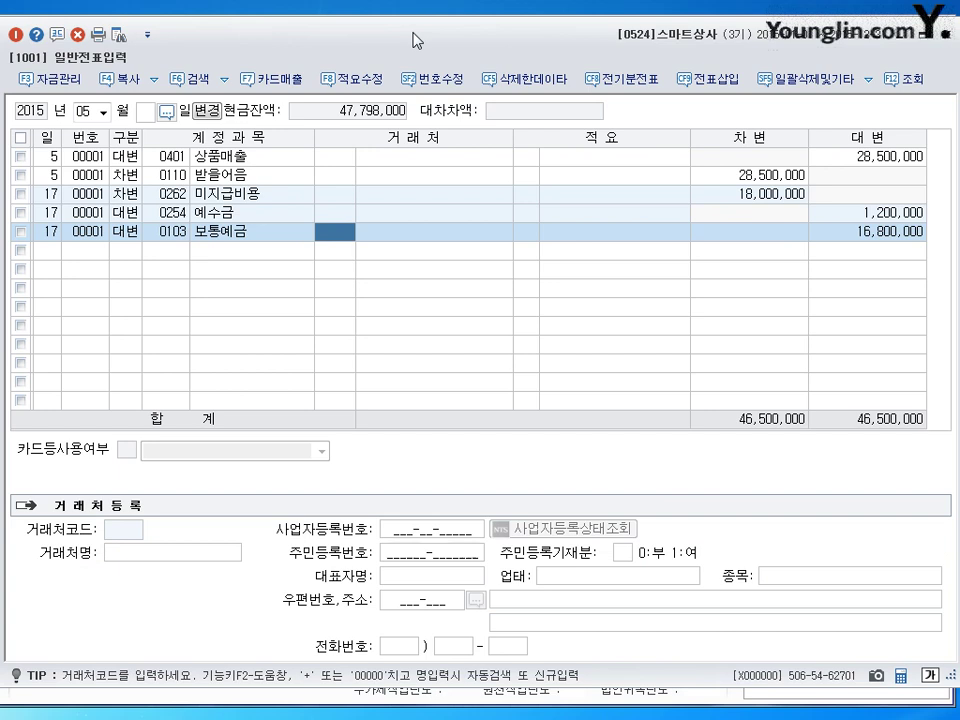
{"action": "key", "text": "Return"}
{"action": "key", "text": "Return"}
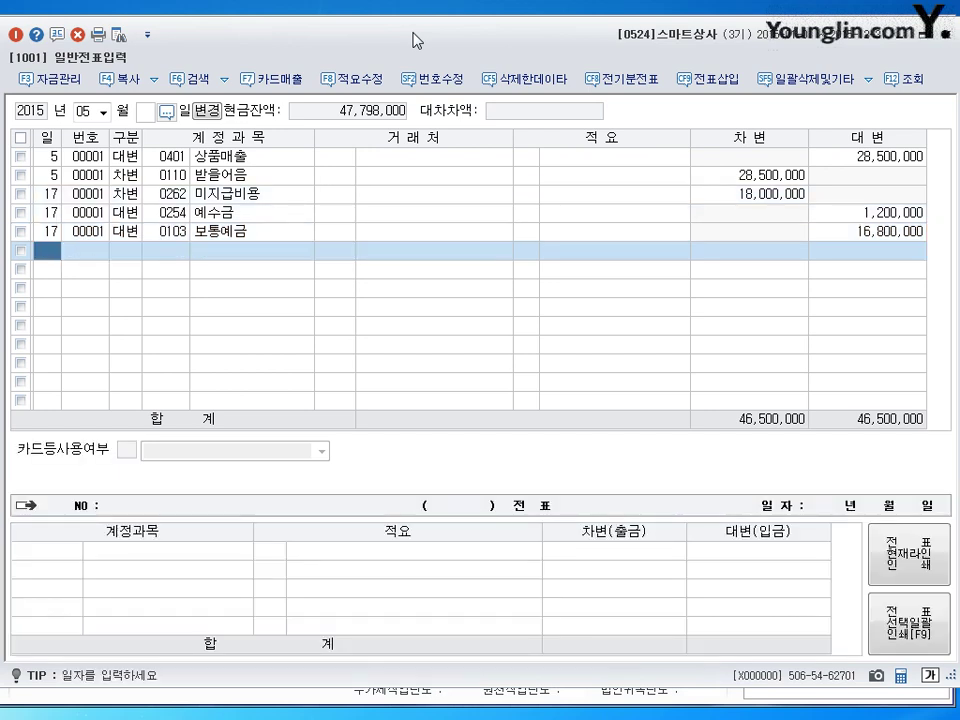
{"action": "key", "text": "shift+Tab"}
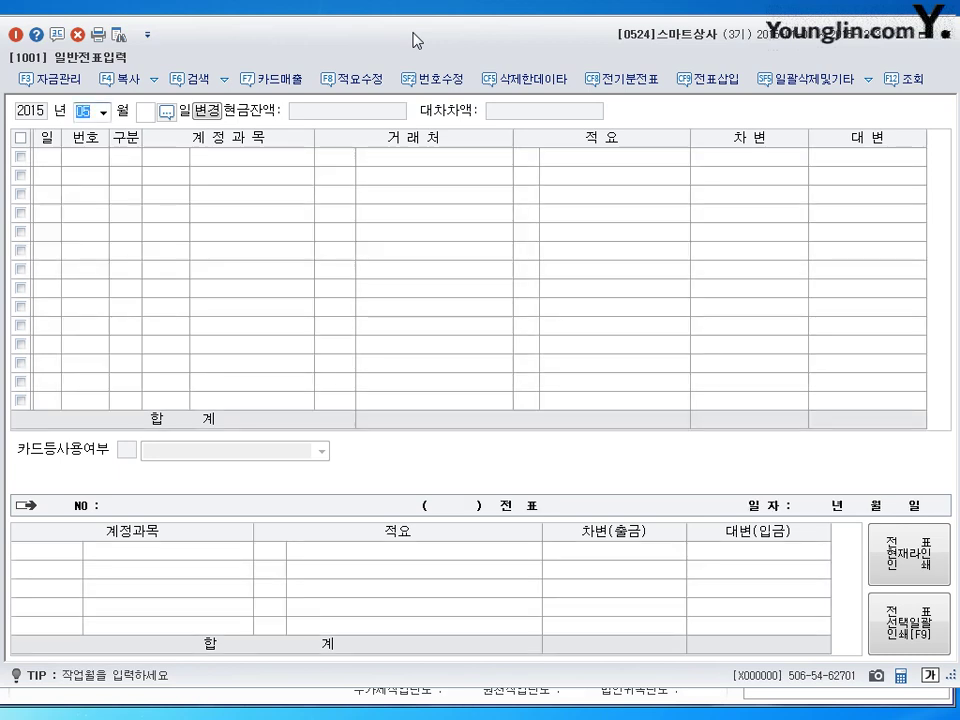
- On July 6, debit 장기대여금 (0179) 6,000,000 for client 한국상사
{"action": "type", "text": "7"}
{"action": "key", "text": "Return"}
{"action": "key", "text": "Return"}
{"action": "type", "text": "6"}
{"action": "key", "text": "Return"}
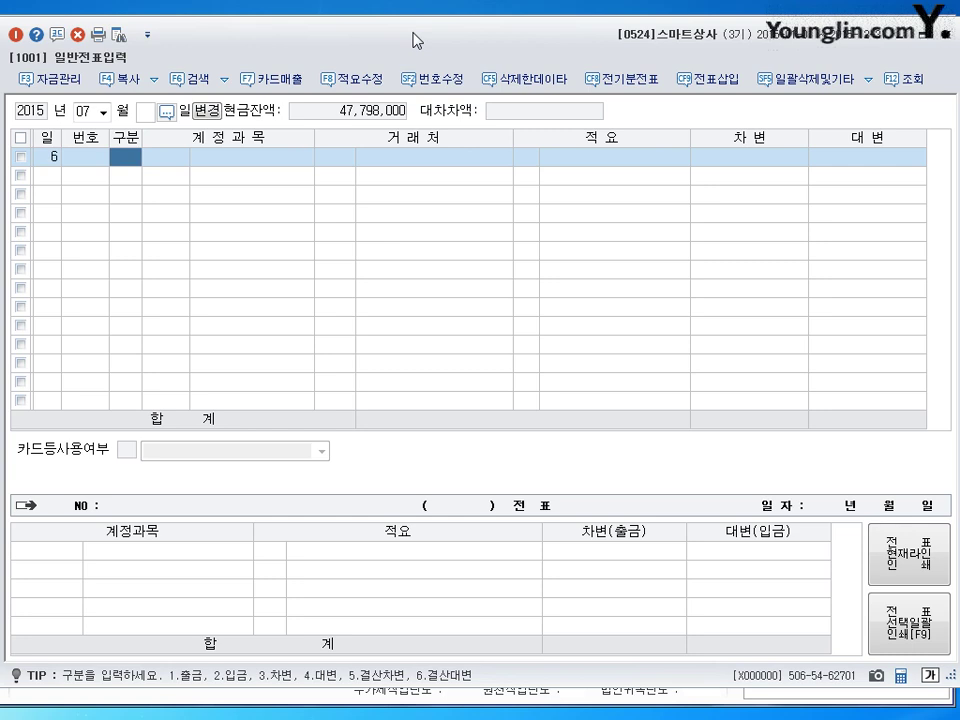
{"action": "type", "text": "3"}
{"action": "key", "text": "Return"}
{"action": "type", "text": "179"}
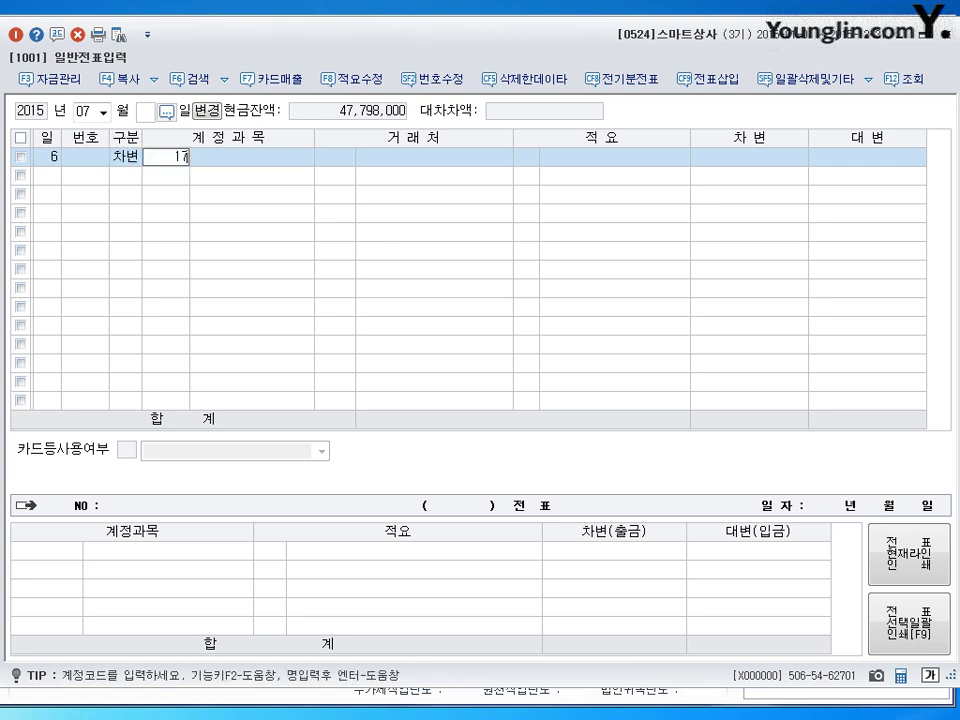
{"action": "key", "text": "Return"}
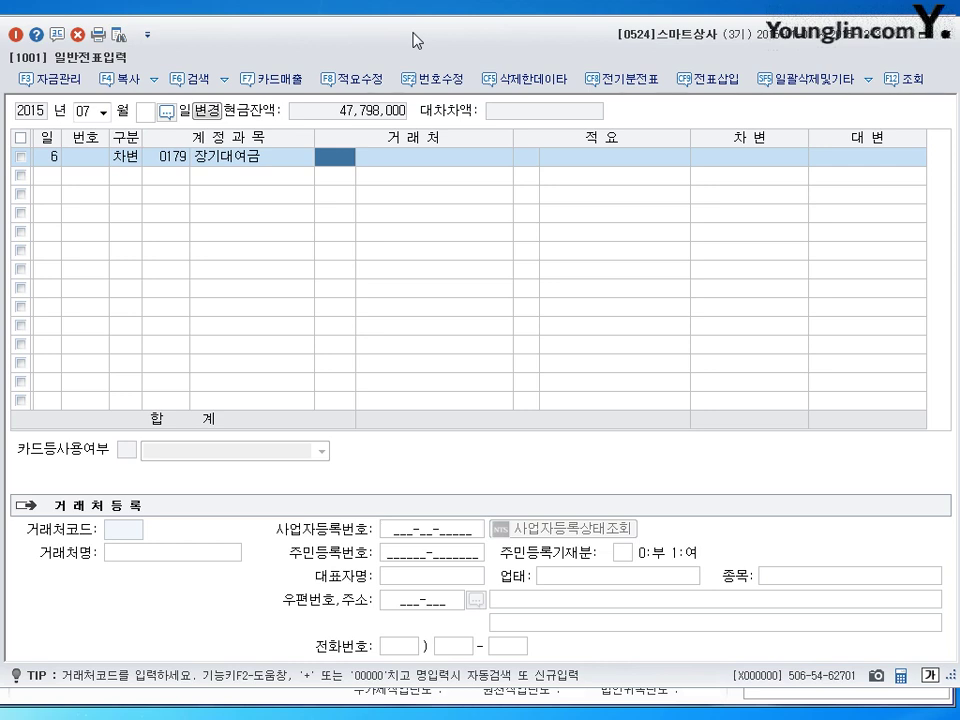
{"action": "type", "text": "한국"}
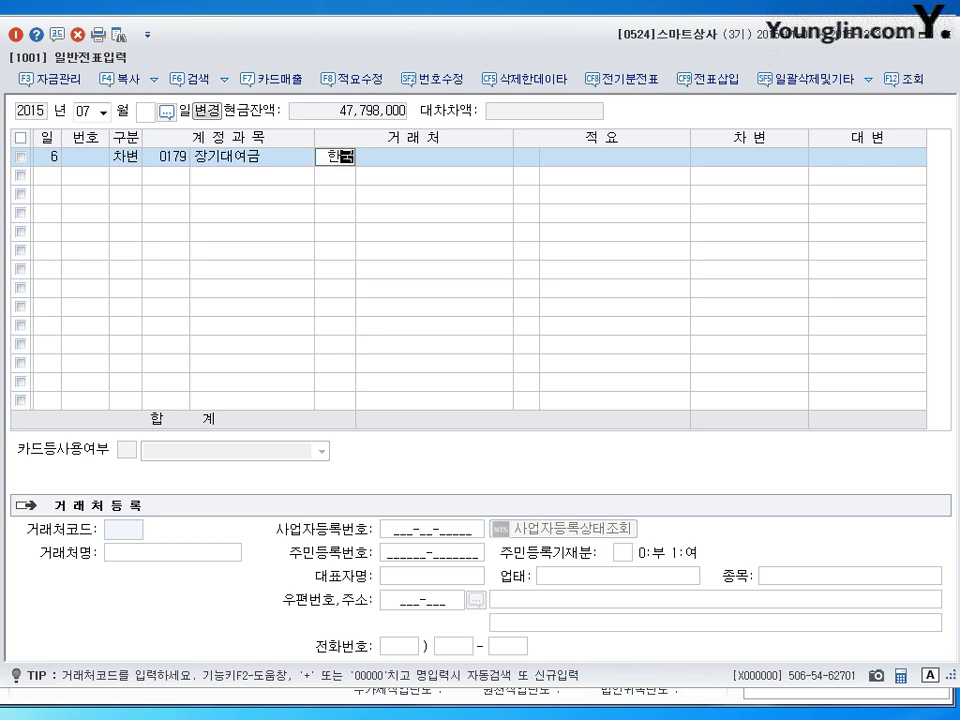
{"action": "key", "text": "Return"}
{"action": "key", "text": "Return"}
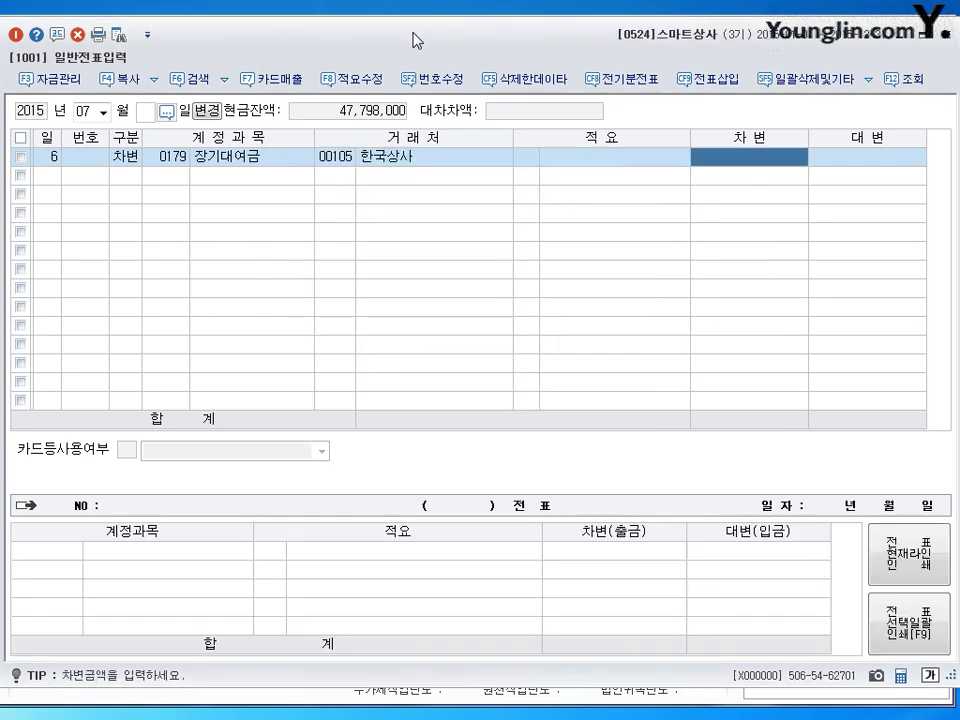
{"action": "type", "text": "6000000"}
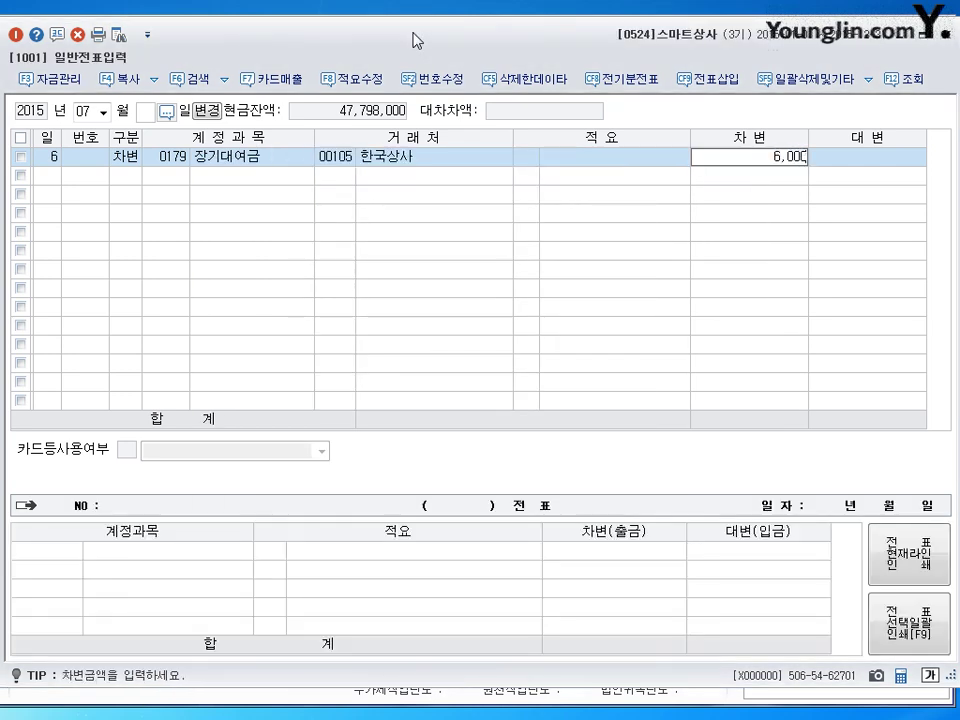
{"action": "key", "text": "Return"}
- Credit 이자수익 (0901) 600,000 and 보통예금 (0103) 5,400,000 to balance the slip
{"action": "type", "text": "4"}
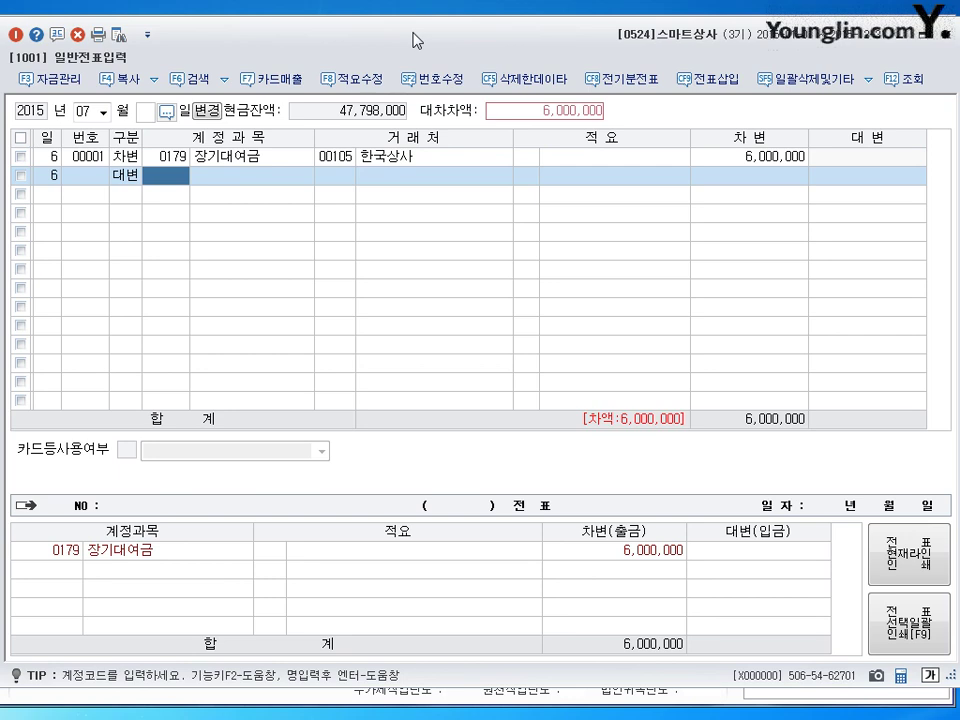
{"action": "type", "text": "901"}
{"action": "key", "text": "Return"}
{"action": "key", "text": "Return"}
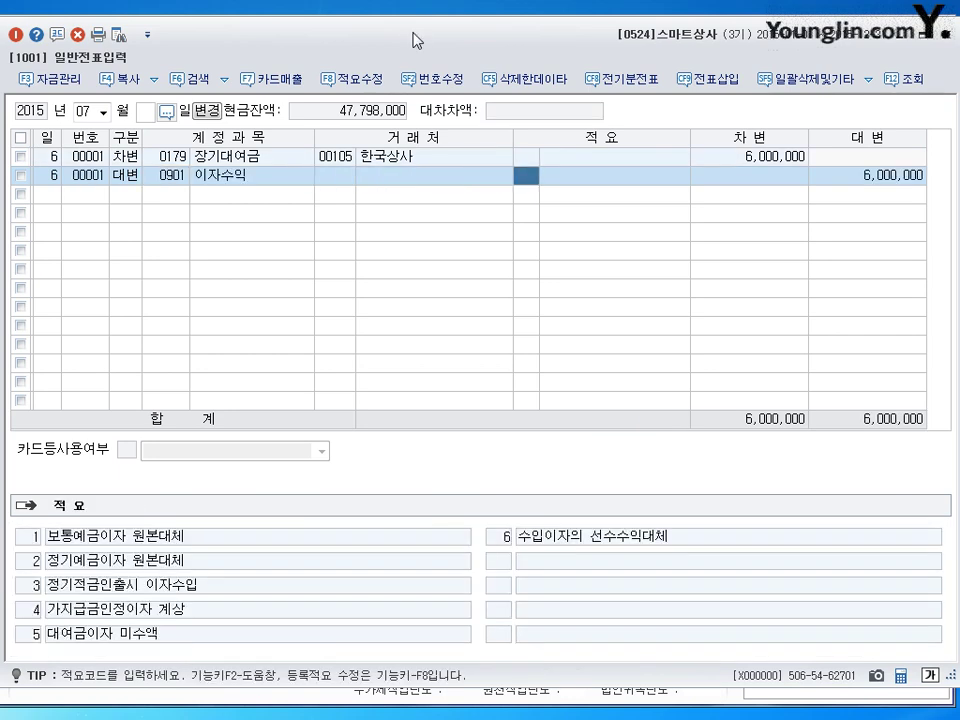
{"action": "key", "text": "Return"}
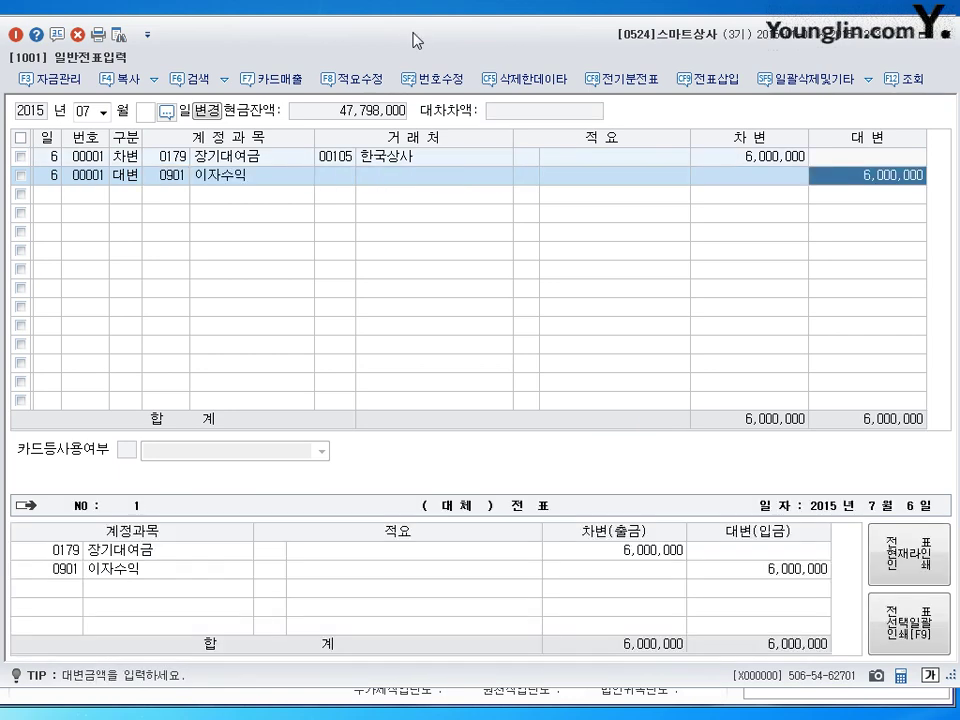
{"action": "type", "text": "600000"}
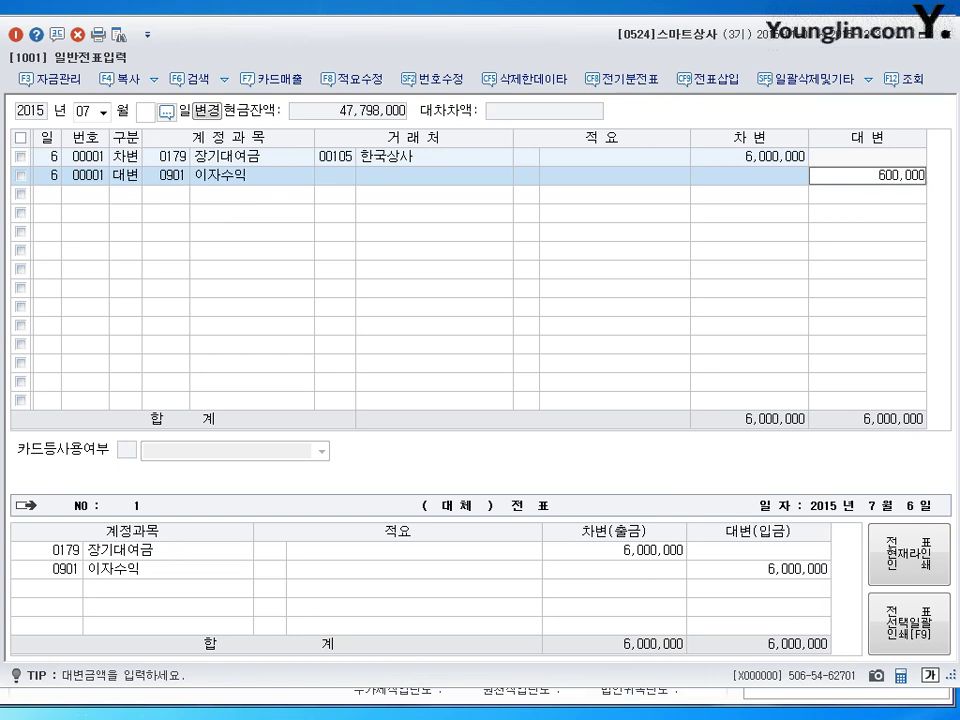
{"action": "key", "text": "Return"}
{"action": "type", "text": "4103"}
{"action": "key", "text": "Return"}
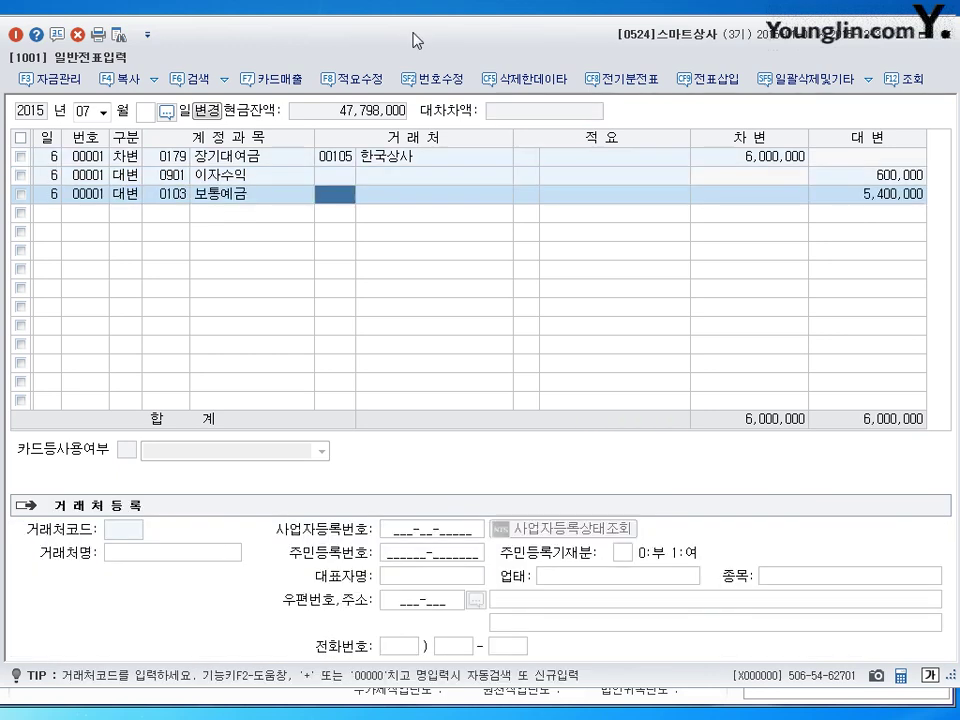
{"action": "key", "text": "Return"}
{"action": "key", "text": "Return"}
{"action": "key", "text": "Return"}
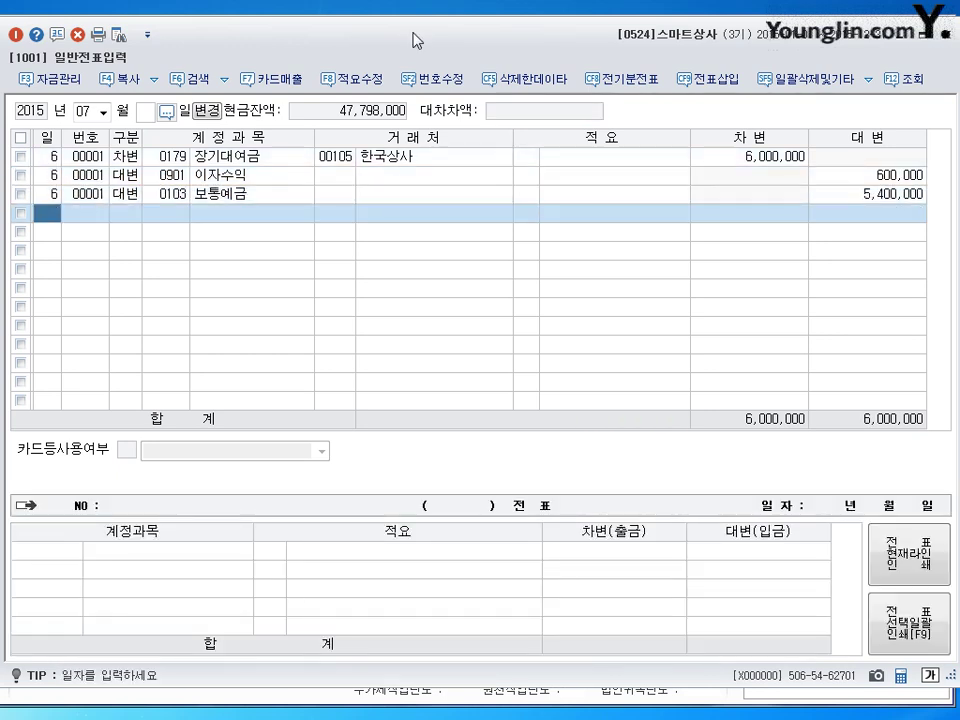
{"action": "type", "text": "22"}
{"action": "key", "text": "Return"}
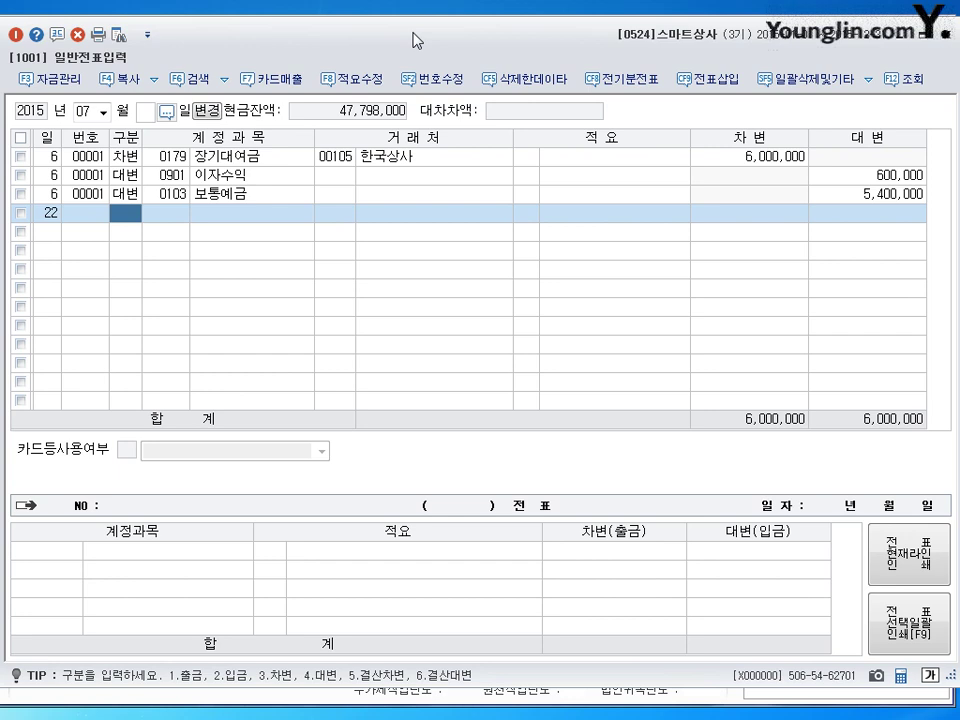
- Debit 상품 (0146) 3,500,000 and credit 미지급금 (0253) to 미래상사 on July 22
{"action": "type", "text": "3"}
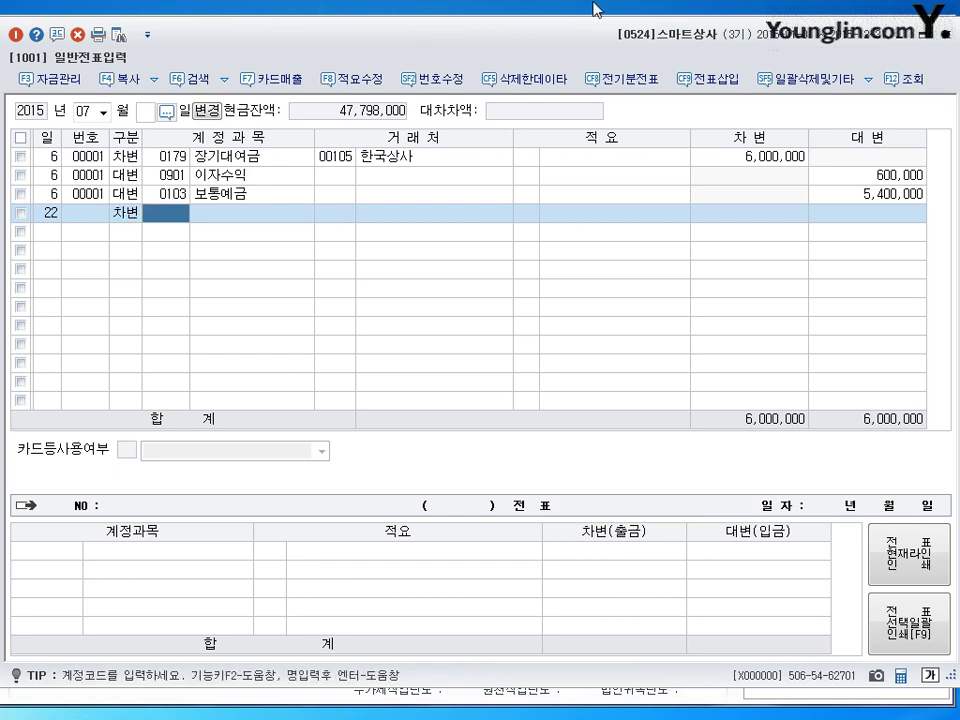
{"action": "type", "text": "146"}
{"action": "key", "text": "Return"}
{"action": "key", "text": "Return"}
{"action": "key", "text": "Return"}
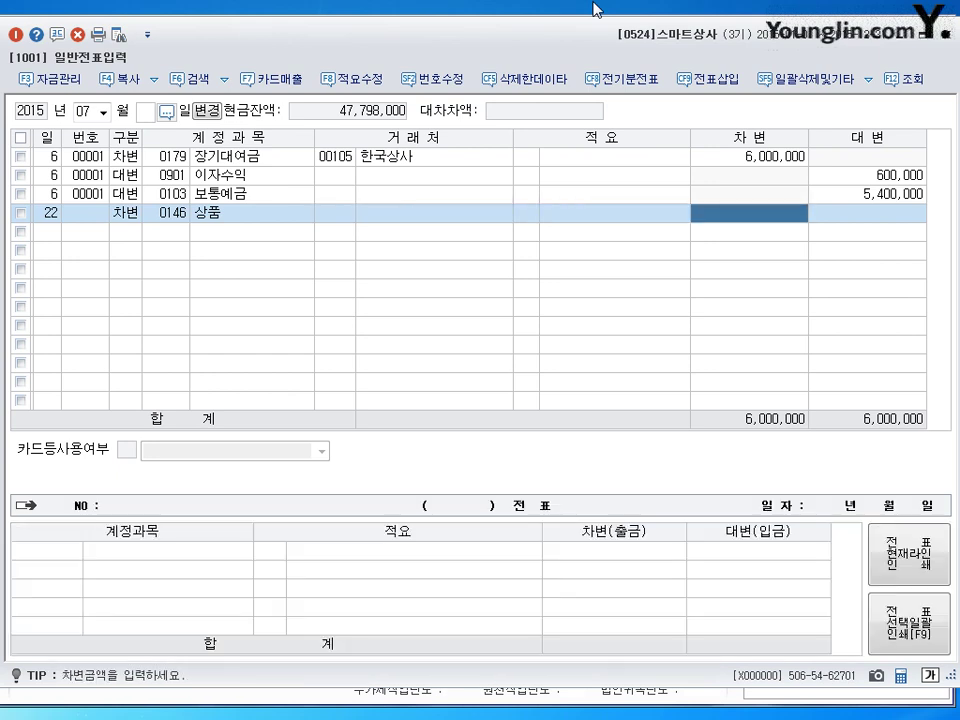
{"action": "type", "text": "3500000"}
{"action": "key", "text": "Return"}
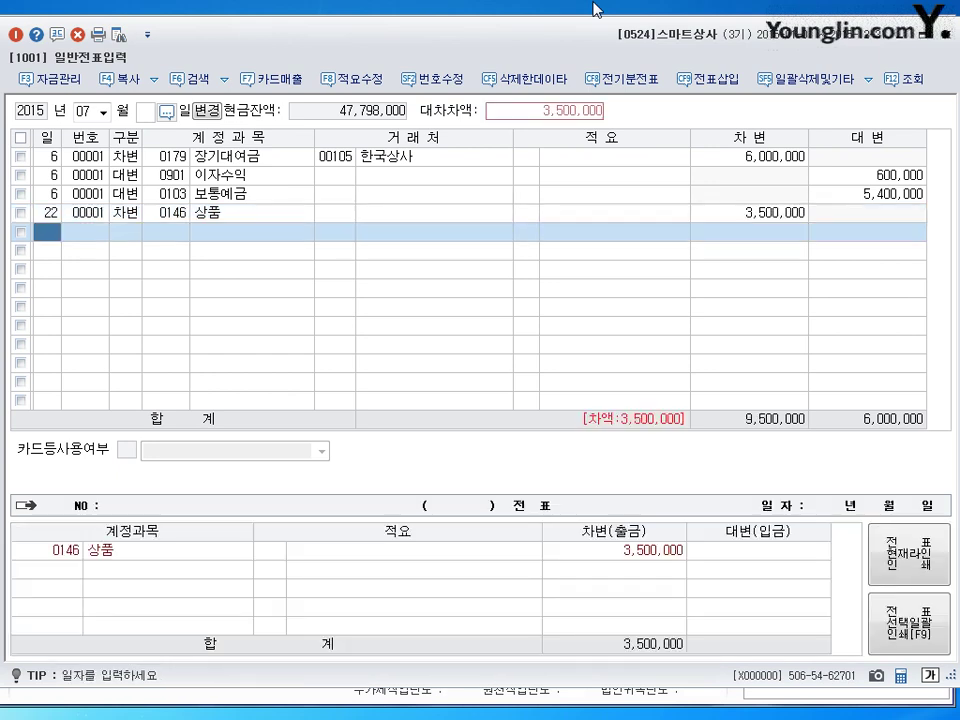
{"action": "type", "text": "4"}
{"action": "key", "text": "Return"}
{"action": "type", "text": "253"}
{"action": "key", "text": "Return"}
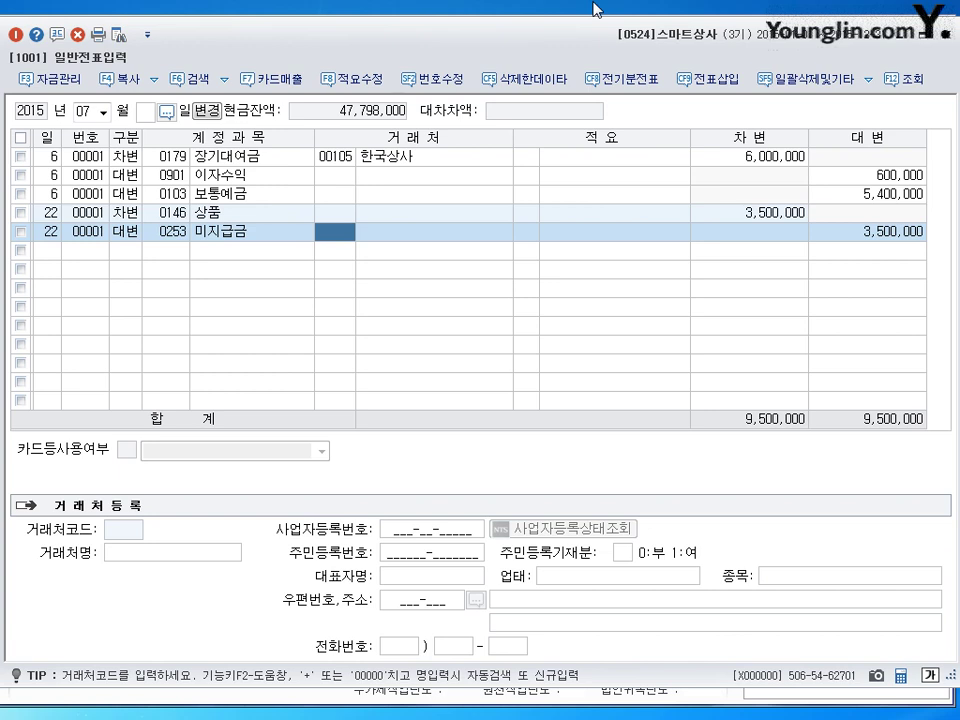
{"action": "type", "text": "밀"}
{"action": "type", "text": "래"}
{"action": "key", "text": "Return"}
{"action": "key", "text": "Return"}
{"action": "key", "text": "Return"}
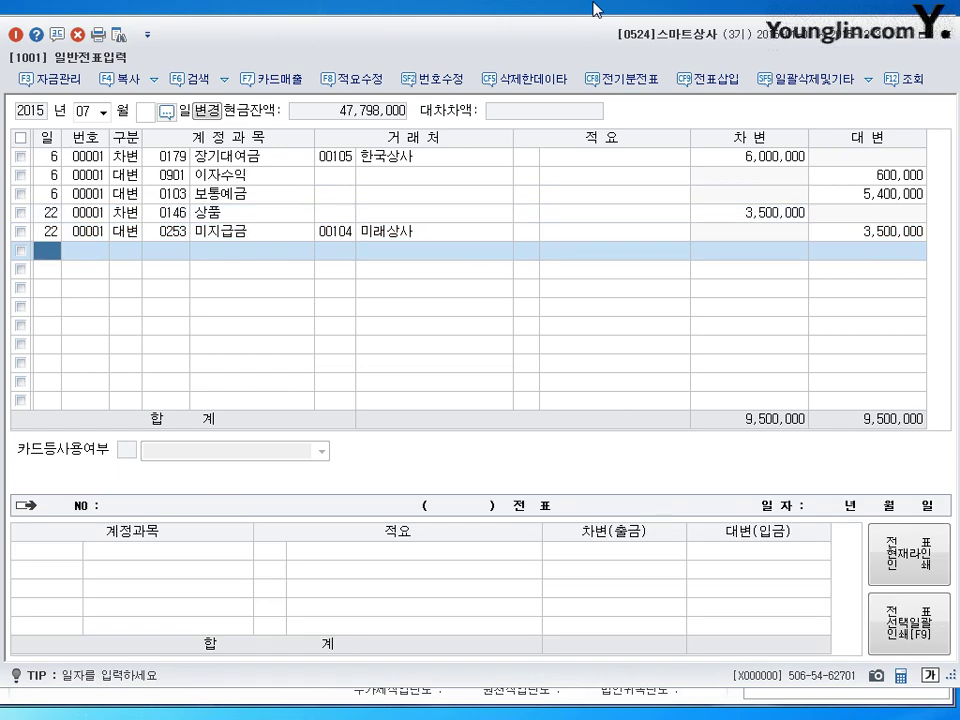
{"action": "key", "text": "Escape"}
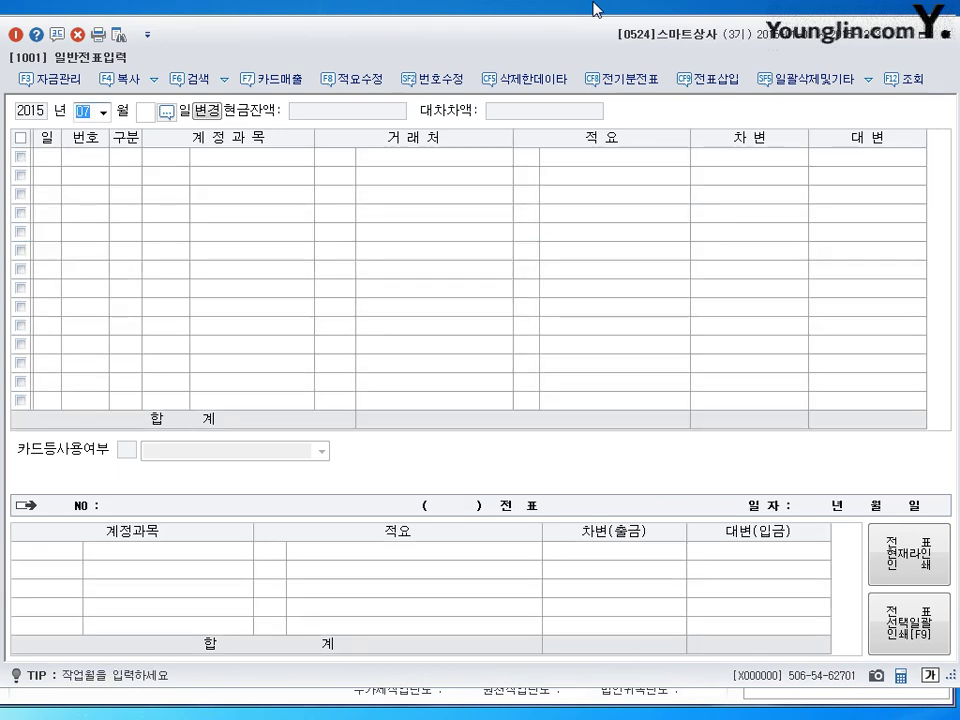
- Record an August 13 cash payment of 330,000 to 광고선전비 (0833)
{"action": "type", "text": "08"}
{"action": "key", "text": "Return"}
{"action": "type", "text": "13"}
{"action": "key", "text": "Return"}
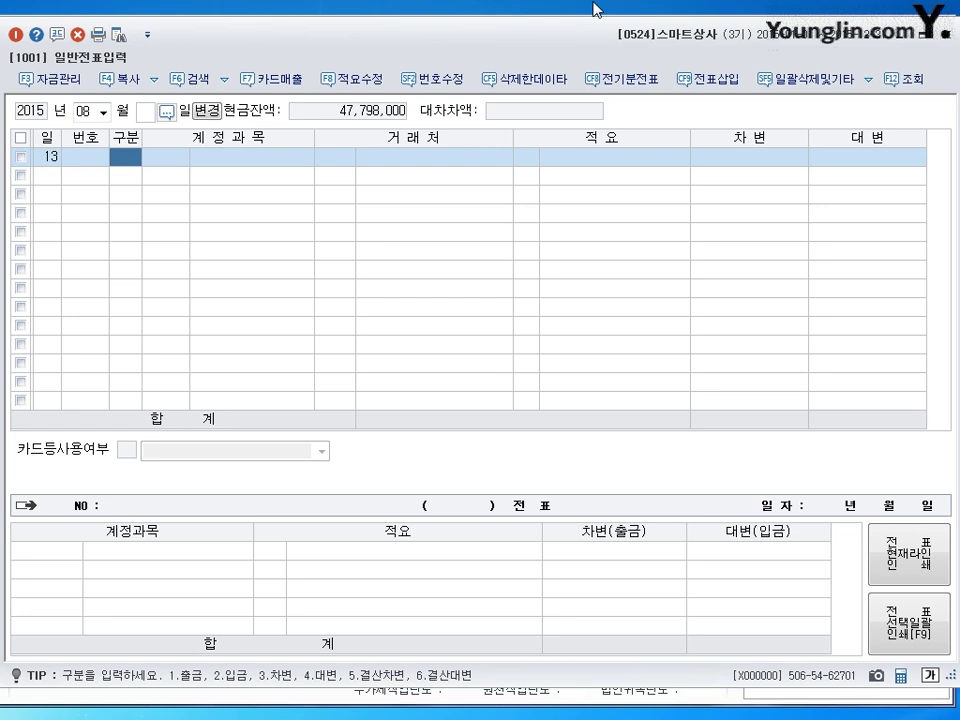
{"action": "key", "text": "1"}
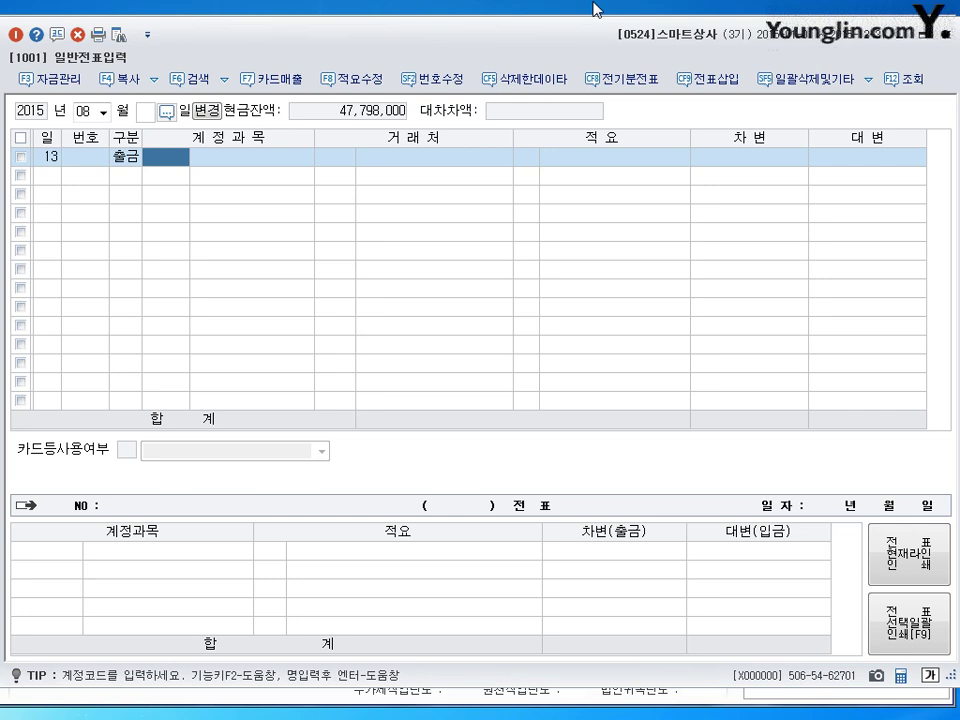
{"action": "type", "text": "833"}
{"action": "key", "text": "Return"}
{"action": "key", "text": "Return"}
{"action": "key", "text": "Return"}
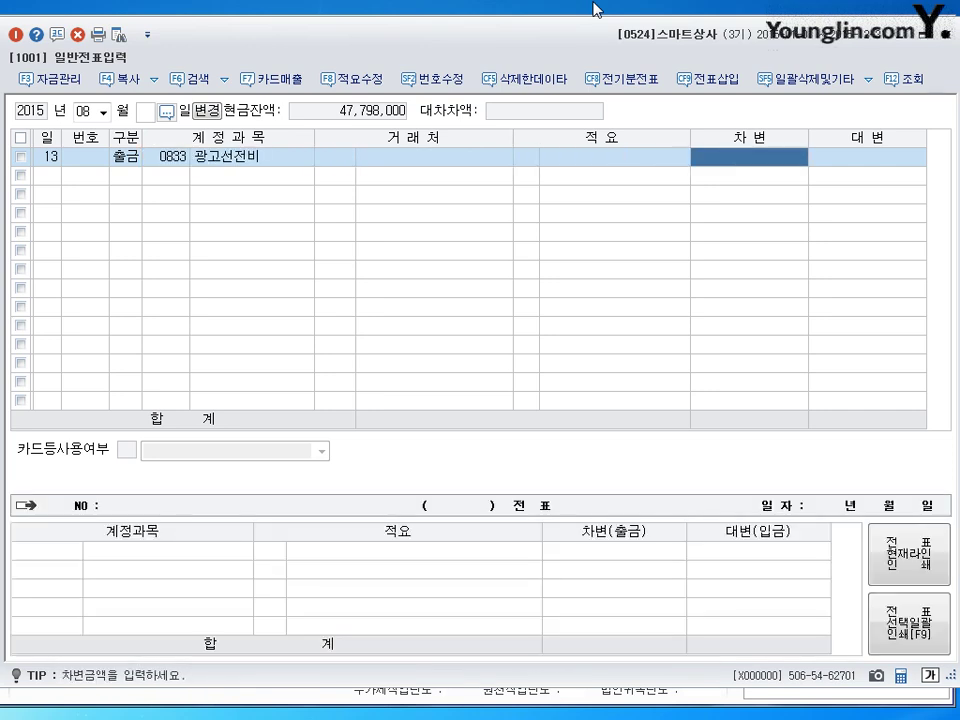
{"action": "type", "text": "330000"}
{"action": "key", "text": "Return"}
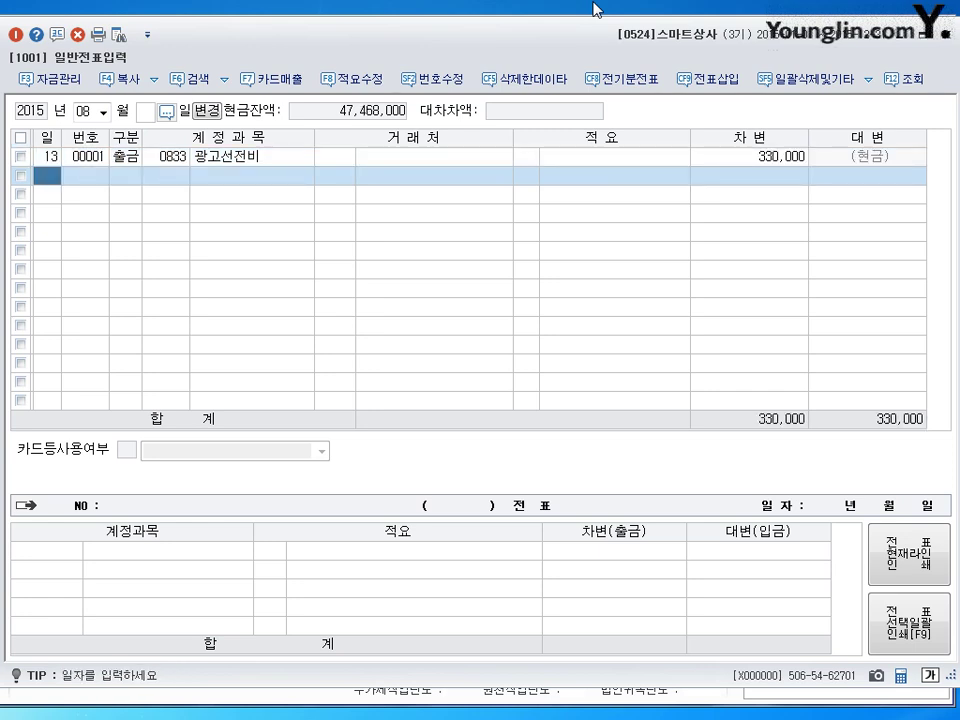
{"action": "key", "text": "shift+Tab"}
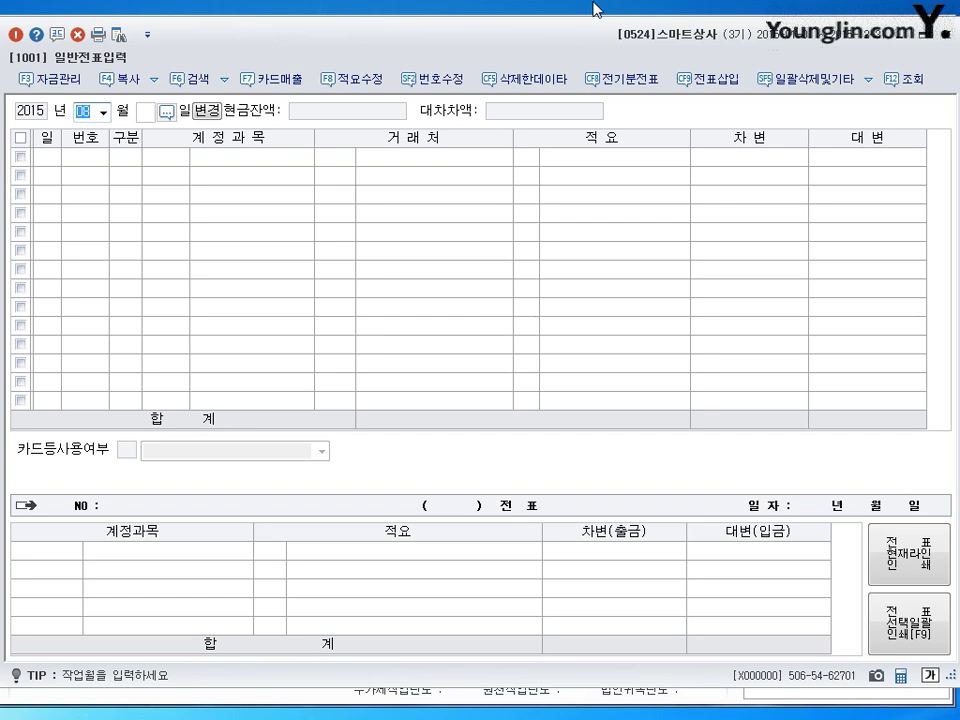
- Load October's journal entries and start a new line dated day 9
{"action": "type", "text": "10"}
{"action": "key", "text": "Return"}
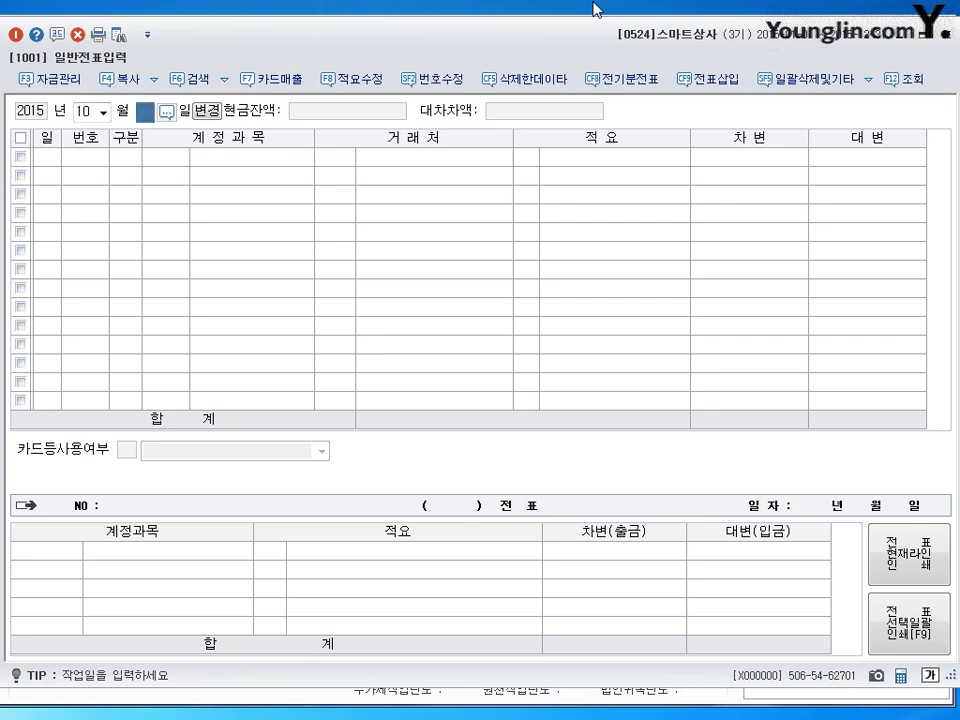
{"action": "key", "text": "Return"}
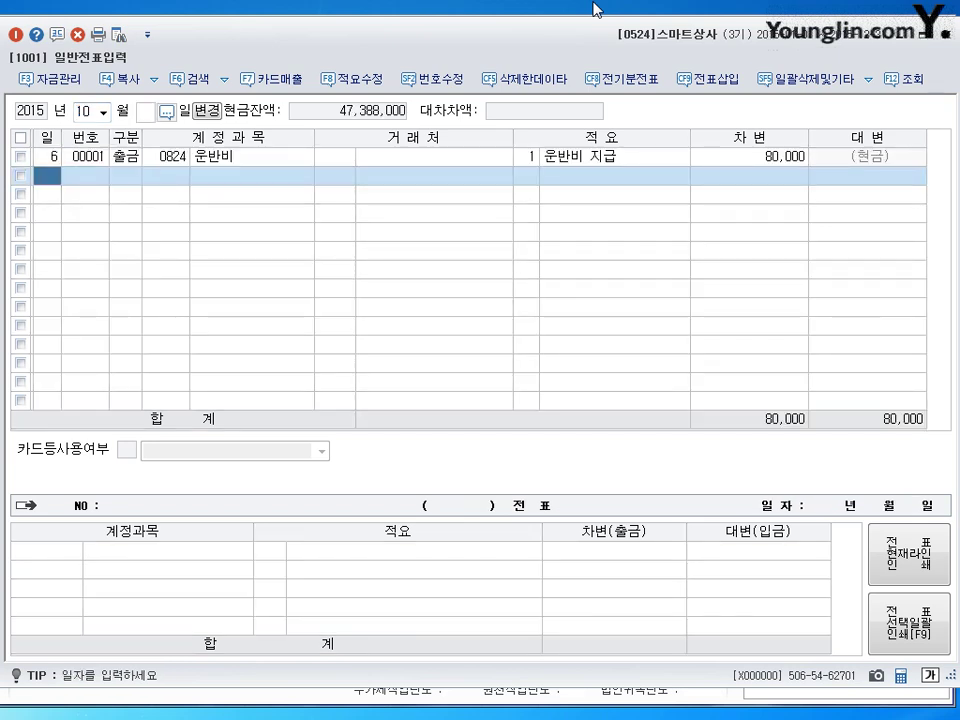
{"action": "type", "text": "9"}
{"action": "key", "text": "Return"}
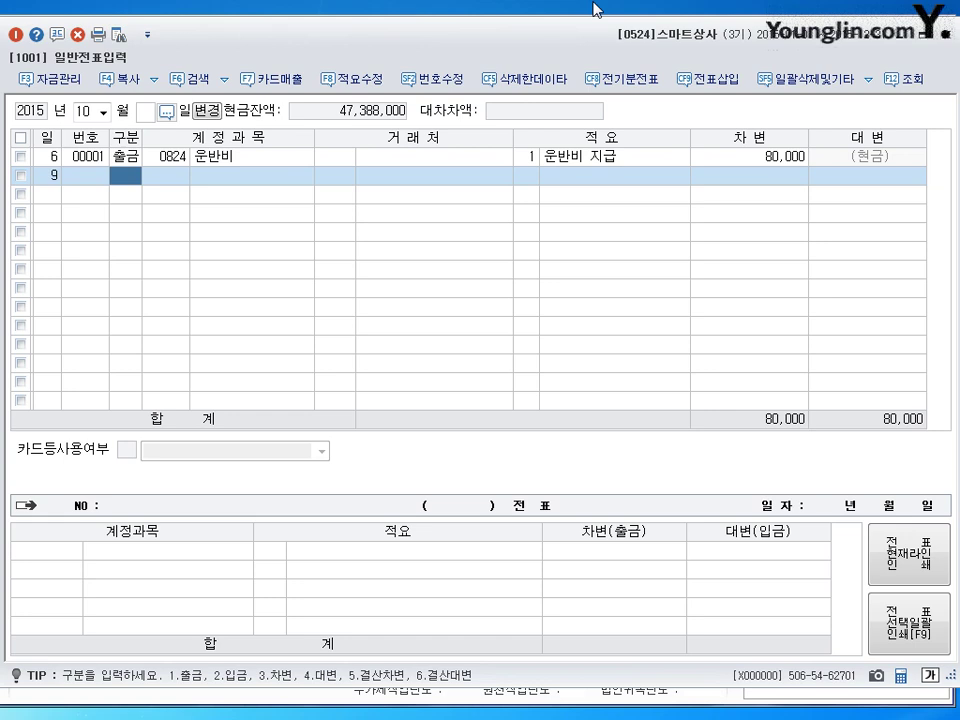
- Debit 받을어음 (0110) 1,000,000 for client 칠성문구
{"action": "type", "text": "3"}
{"action": "key", "text": "Return"}
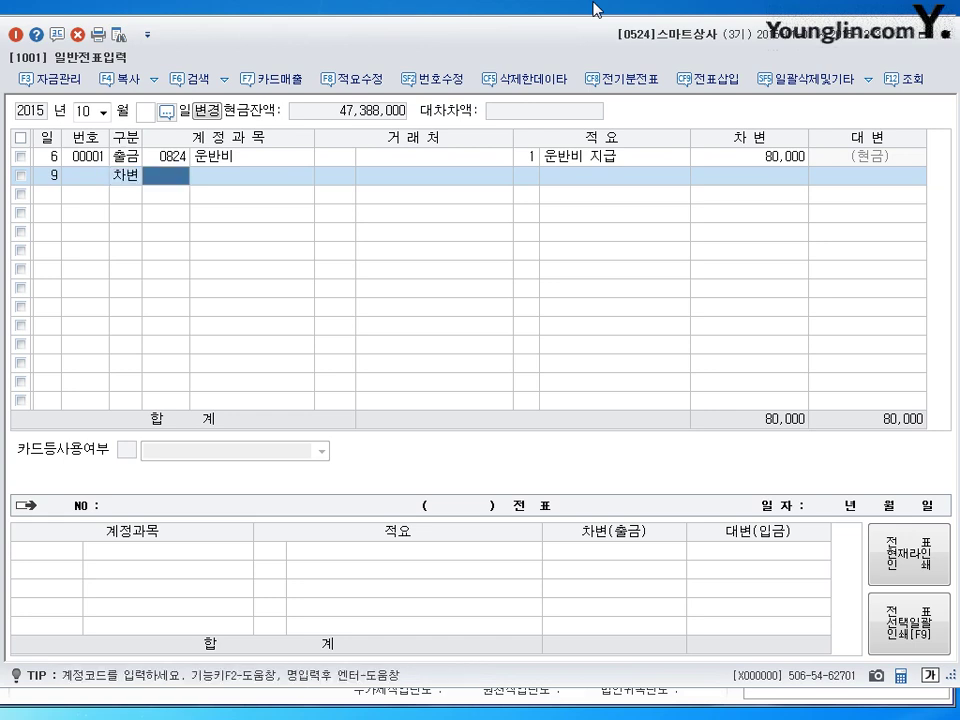
{"action": "type", "text": "110"}
{"action": "key", "text": "Return"}
{"action": "type", "text": "칠성"}
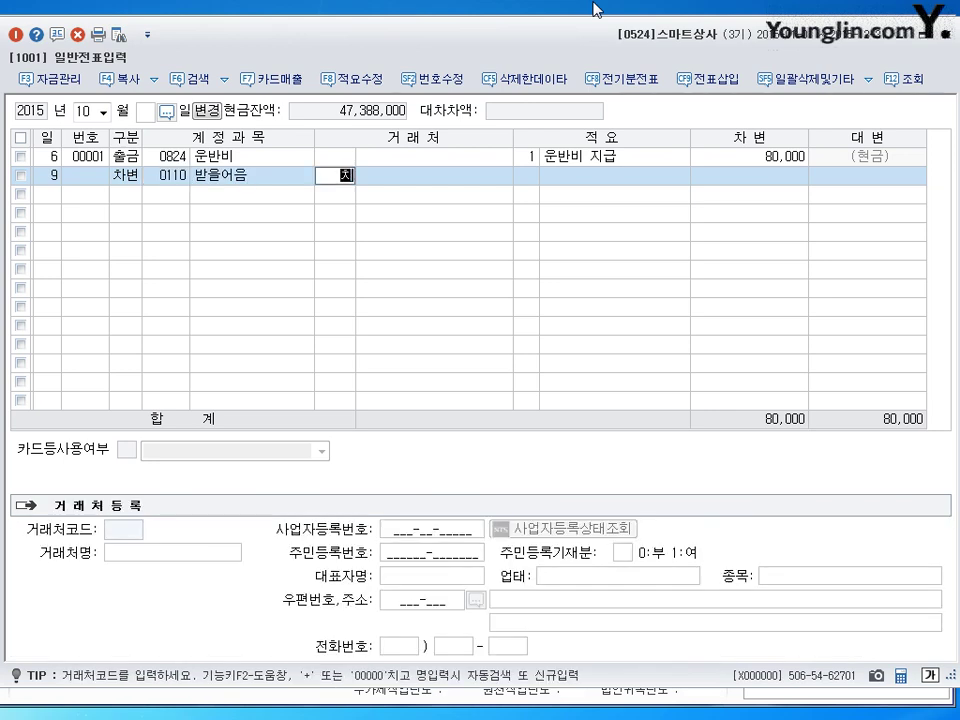
{"action": "key", "text": "Return"}
{"action": "key", "text": "Return"}
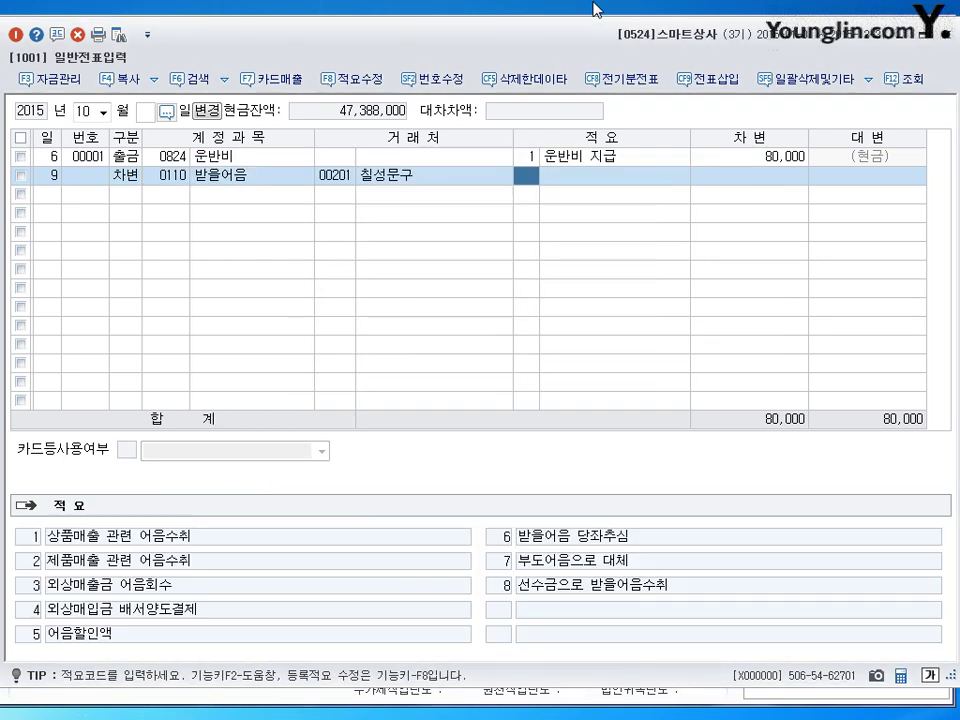
{"action": "key", "text": "Return"}
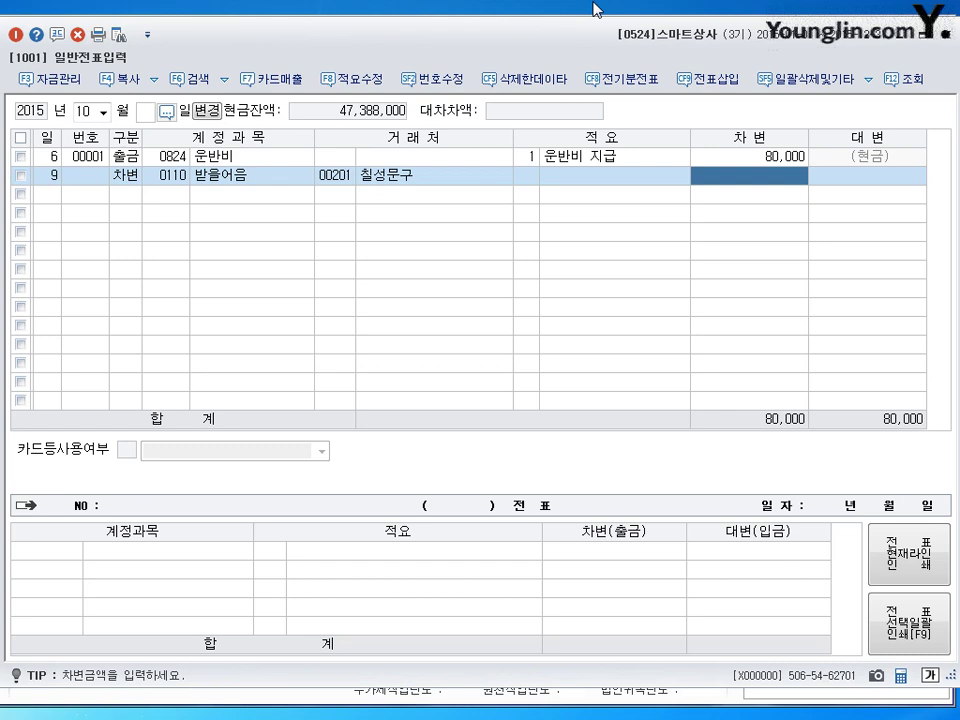
{"action": "type", "text": "1000000"}
{"action": "key", "text": "Return"}
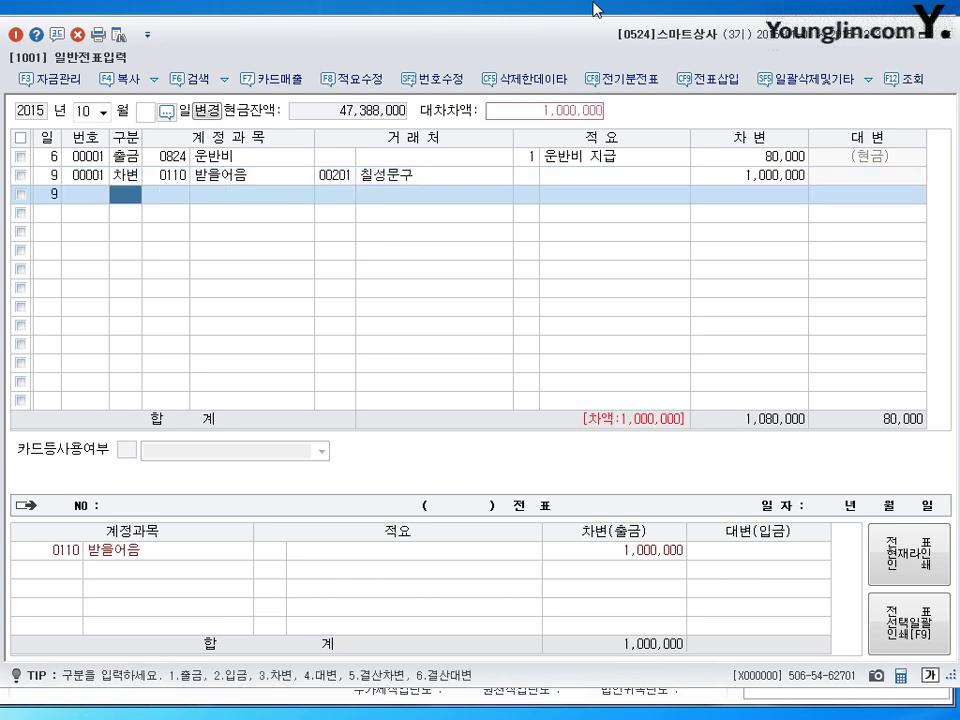
- Add a second debit line of 500,000 to 보통예금 (0103)
{"action": "type", "text": "3"}
{"action": "key", "text": "Return"}
{"action": "type", "text": "103"}
{"action": "key", "text": "Return"}
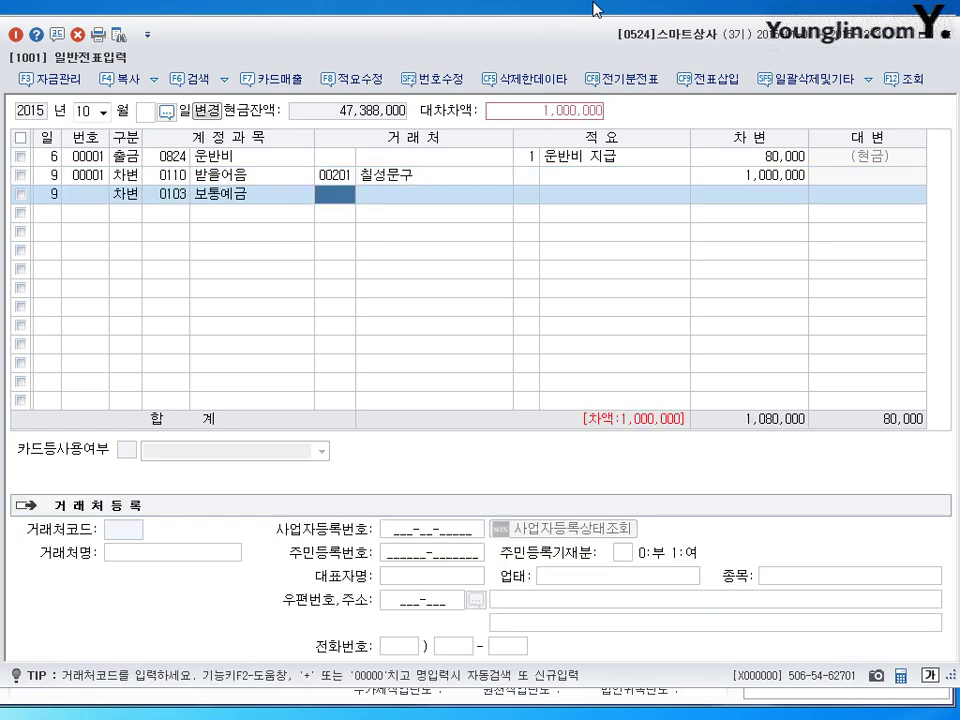
{"action": "key", "text": "Return"}
{"action": "key", "text": "Return"}
{"action": "key", "text": "Return"}
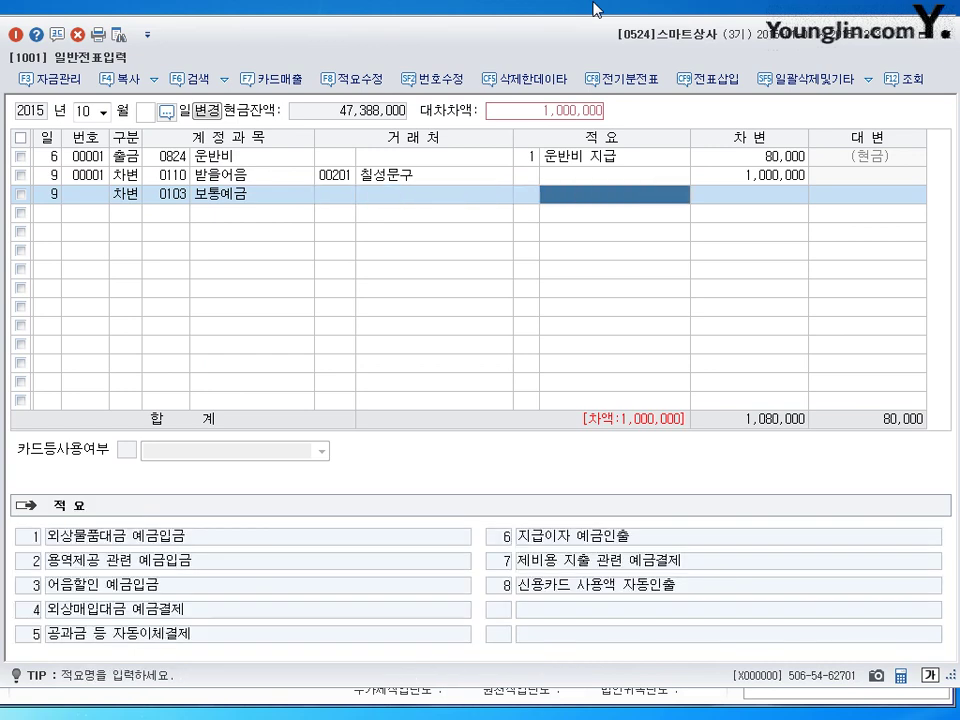
{"action": "type", "text": "500,000"}
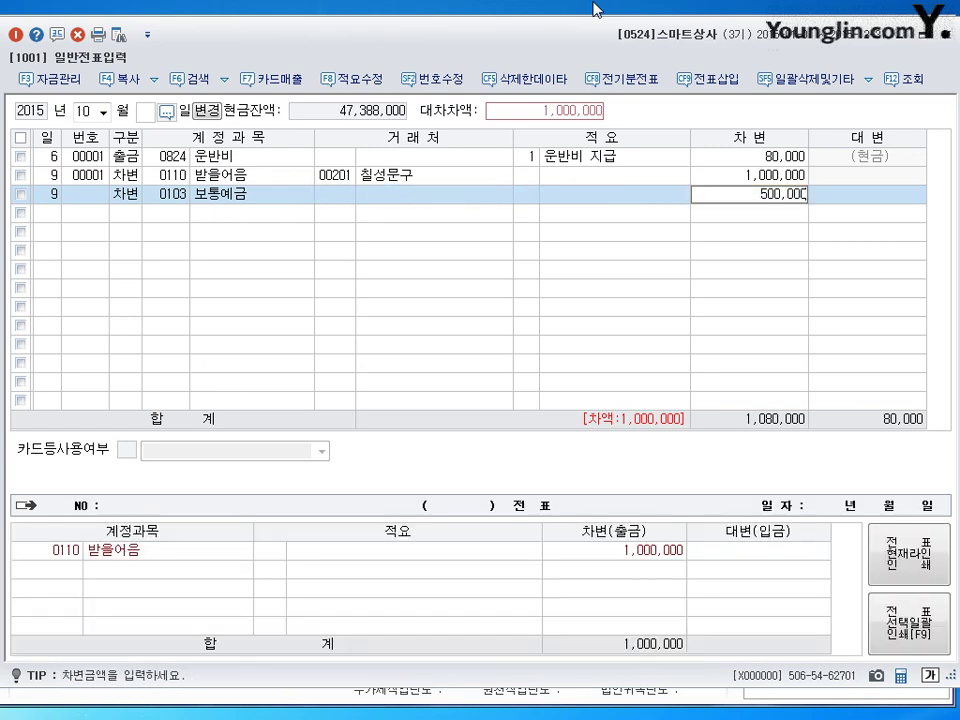
{"action": "key", "text": "Return"}
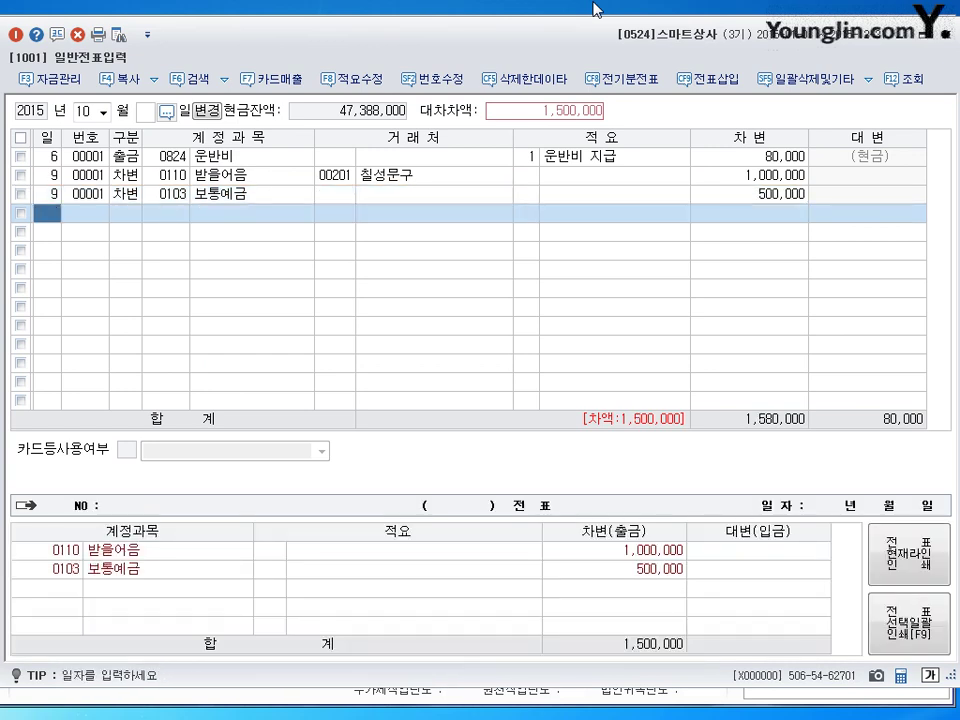
- Credit 외상매출금 (0108) 1,500,000 to client 201 칠성문구 to balance the voucher
{"action": "key", "text": "Return"}
{"action": "type", "text": "4"}
{"action": "key", "text": "Return"}
{"action": "type", "text": "108"}
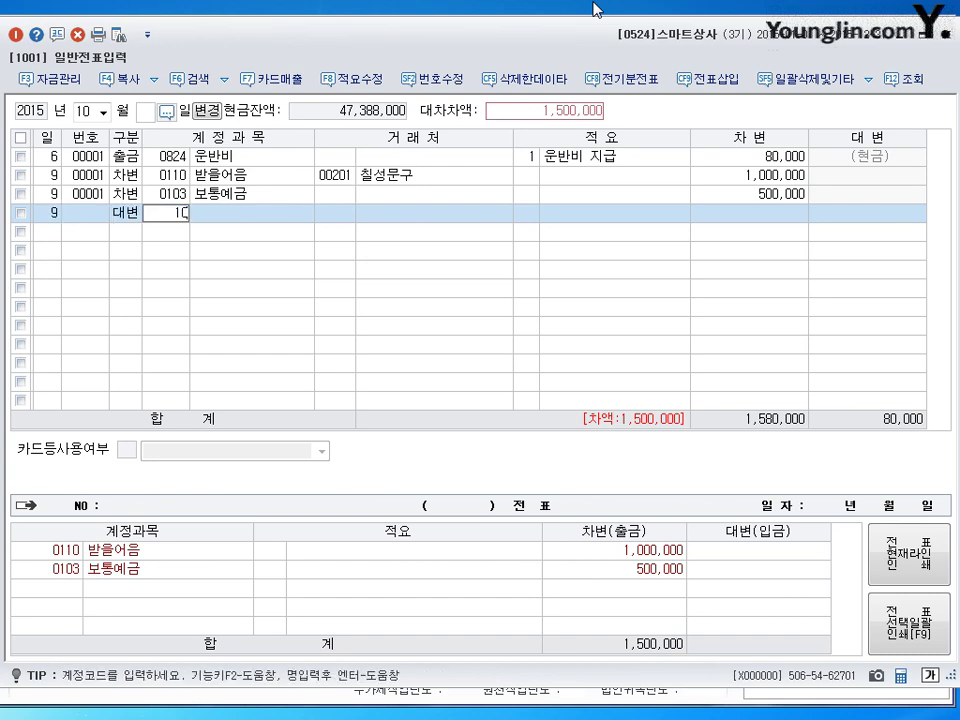
{"action": "key", "text": "Return"}
{"action": "type", "text": "201"}
{"action": "key", "text": "Return"}
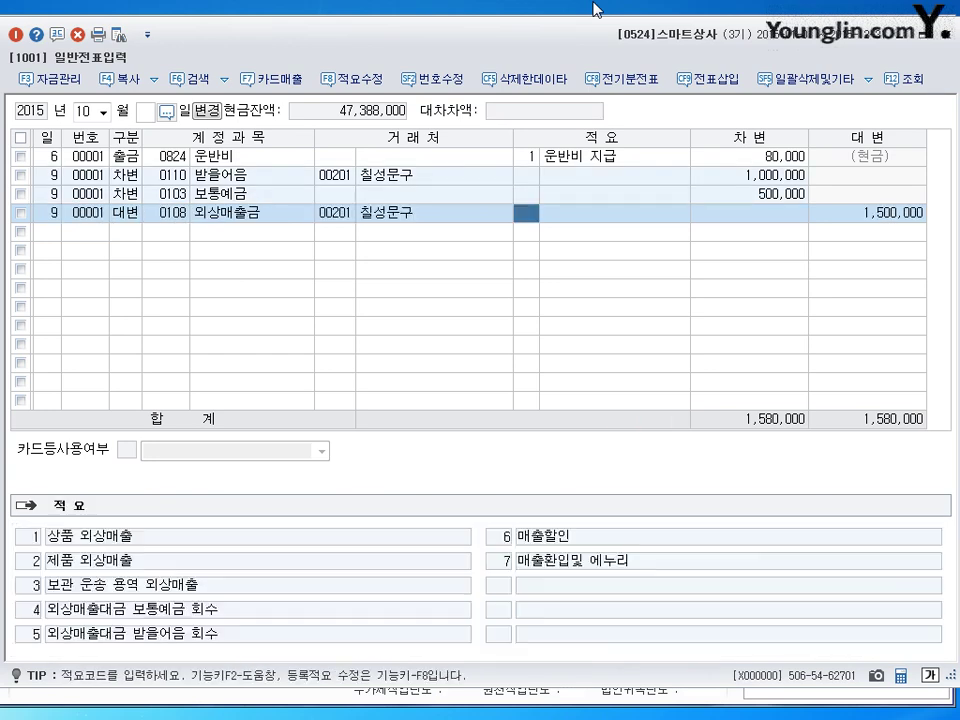
{"action": "key", "text": "Return"}
{"action": "key", "text": "Return"}
{"action": "key", "text": "Return"}
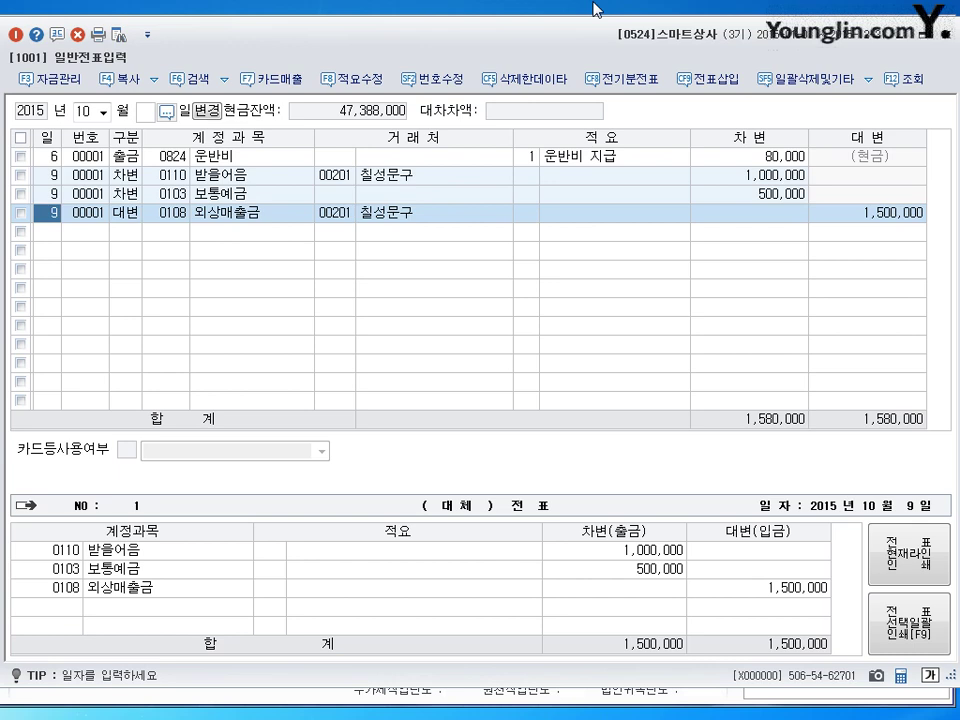
{"action": "key", "text": "Down"}
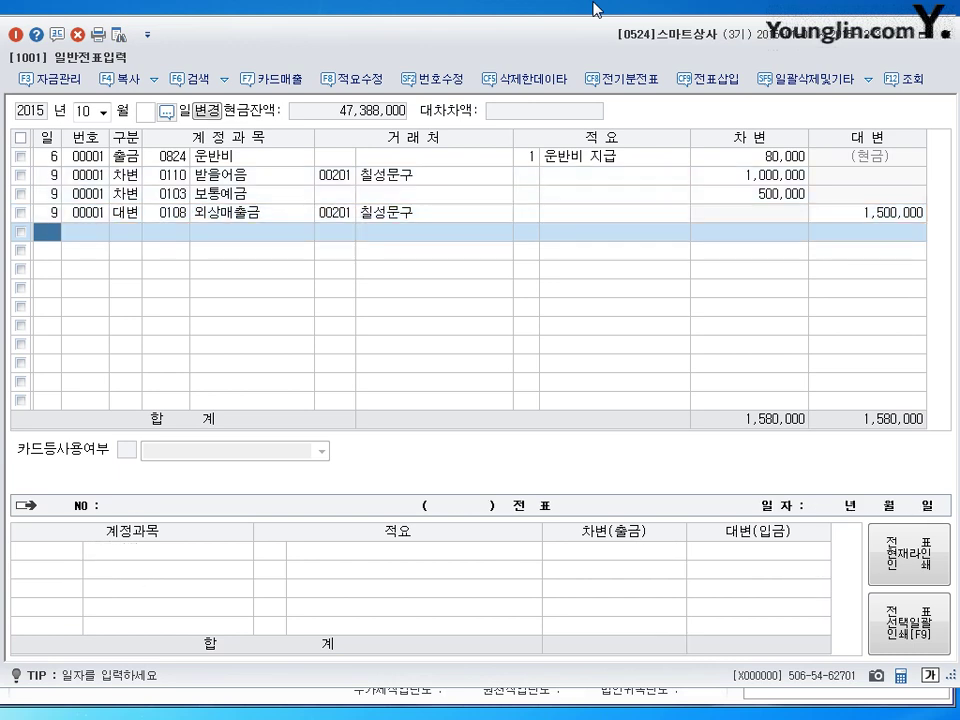
- Start a new October journal line dated day 25
{"action": "type", "text": "25"}
{"action": "key", "text": "Return"}
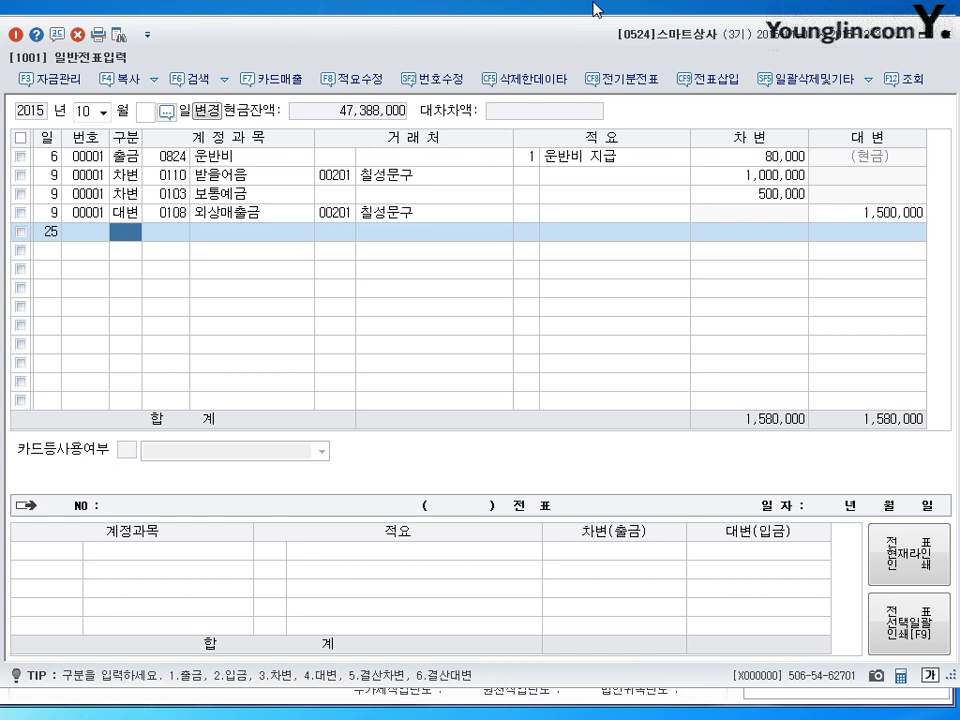
- Debit 급여 (0801) 6,500,000 for the October 25 payroll
{"action": "type", "text": "3"}
{"action": "key", "text": "Return"}
{"action": "type", "text": "0801"}
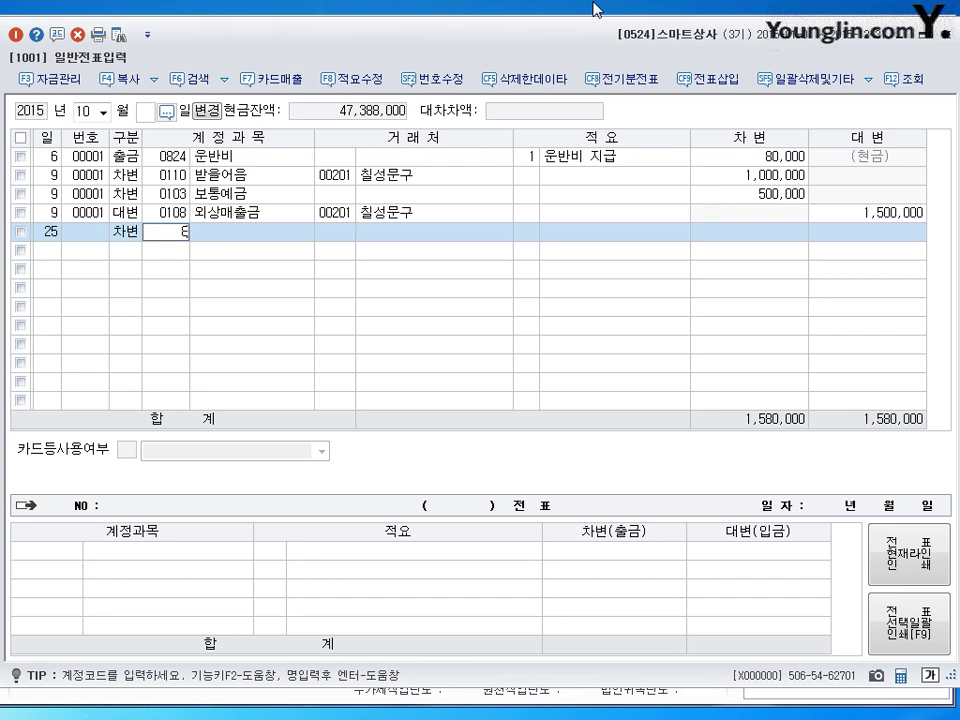
{"action": "key", "text": "Return"}
{"action": "key", "text": "Return"}
{"action": "key", "text": "Return"}
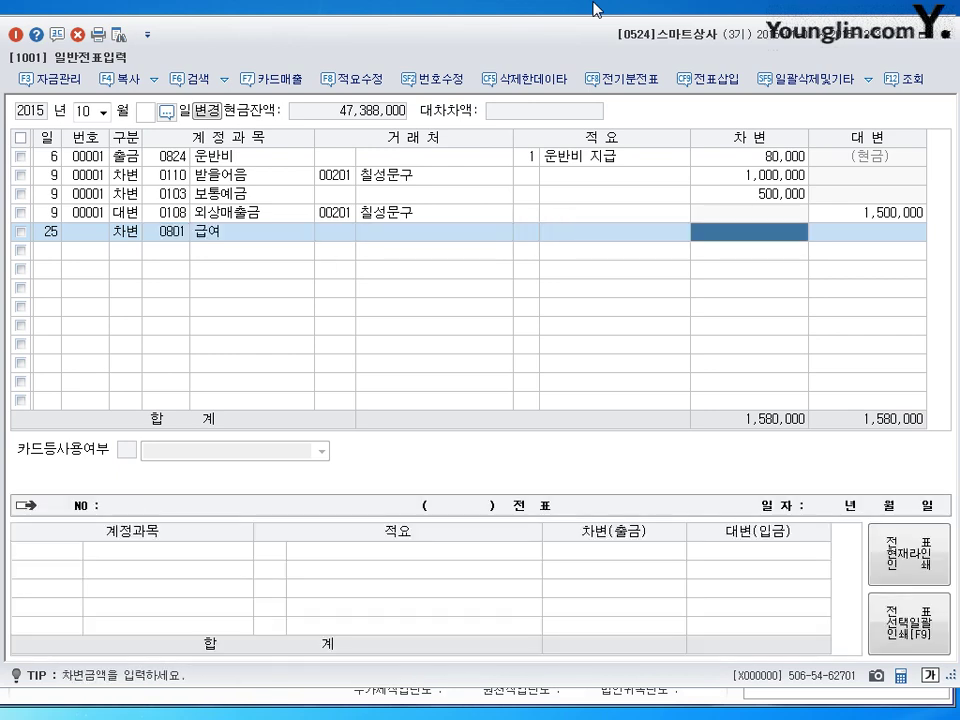
{"action": "type", "text": "6500000"}
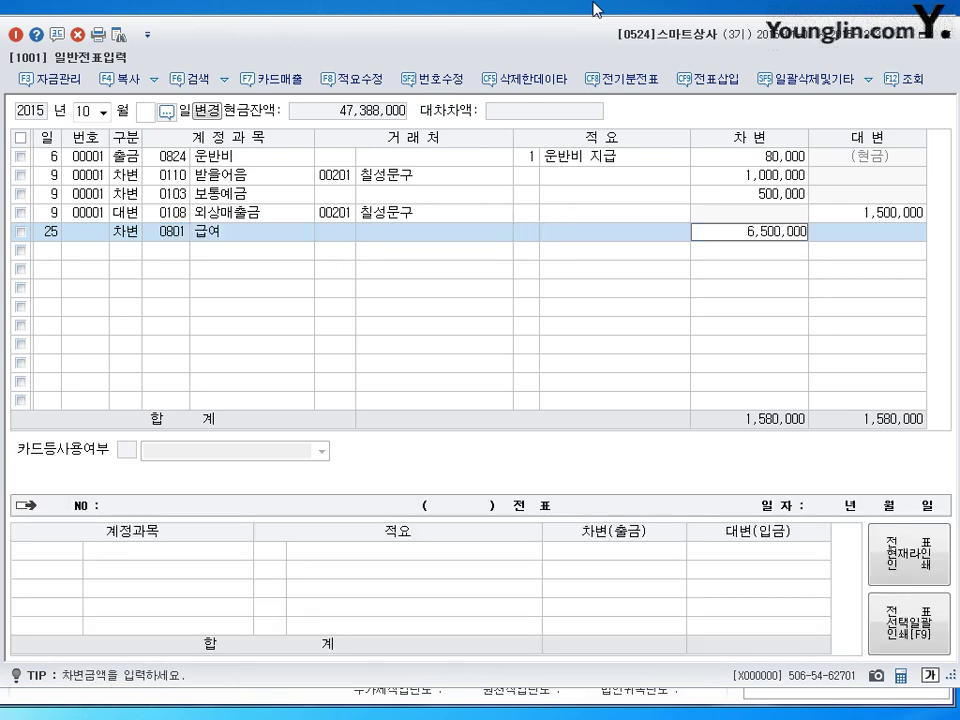
{"action": "key", "text": "Return"}
- Credit 예수금 (0254) 130,000 and 보통예금 (0103) the remaining 6,370,000
{"action": "type", "text": "4"}
{"action": "key", "text": "Return"}
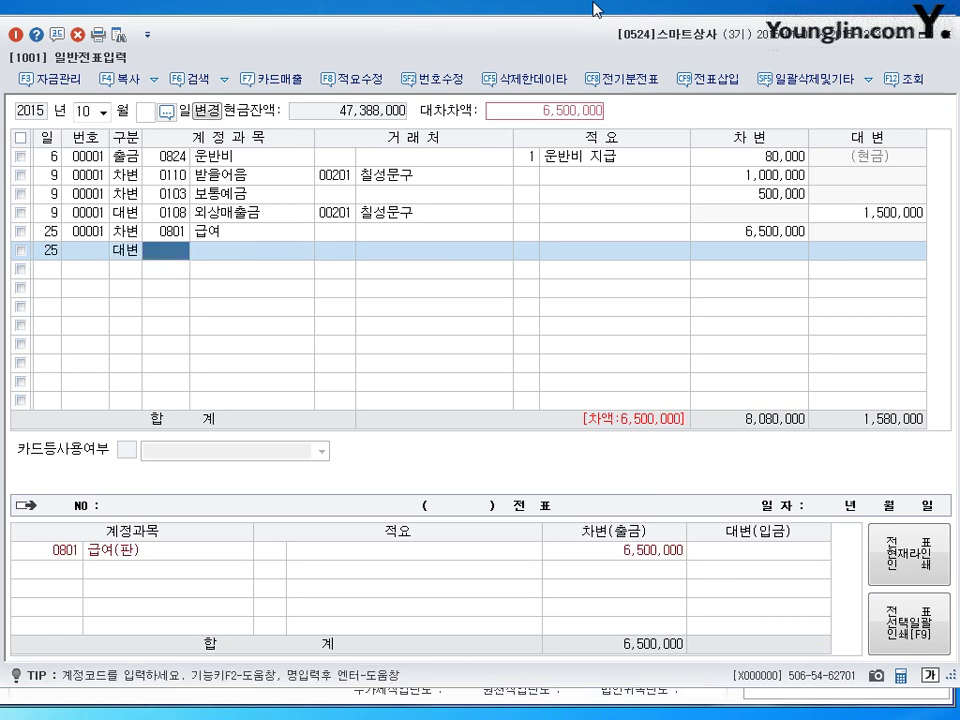
{"action": "type", "text": "254"}
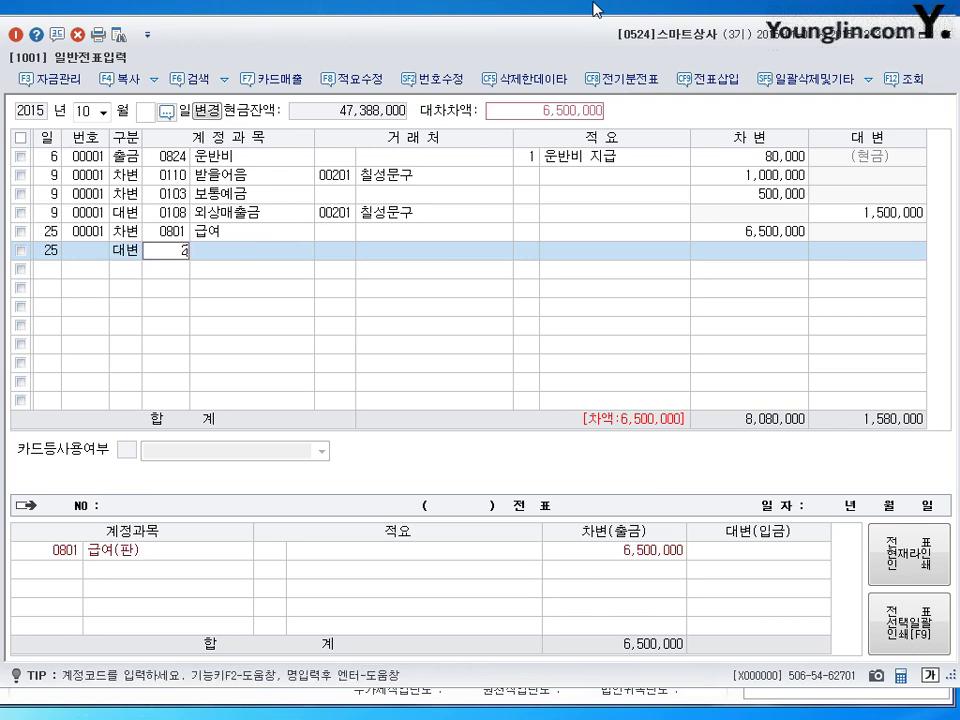
{"action": "key", "text": "Return"}
{"action": "key", "text": "Return"}
{"action": "key", "text": "Return"}
{"action": "key", "text": "Return"}
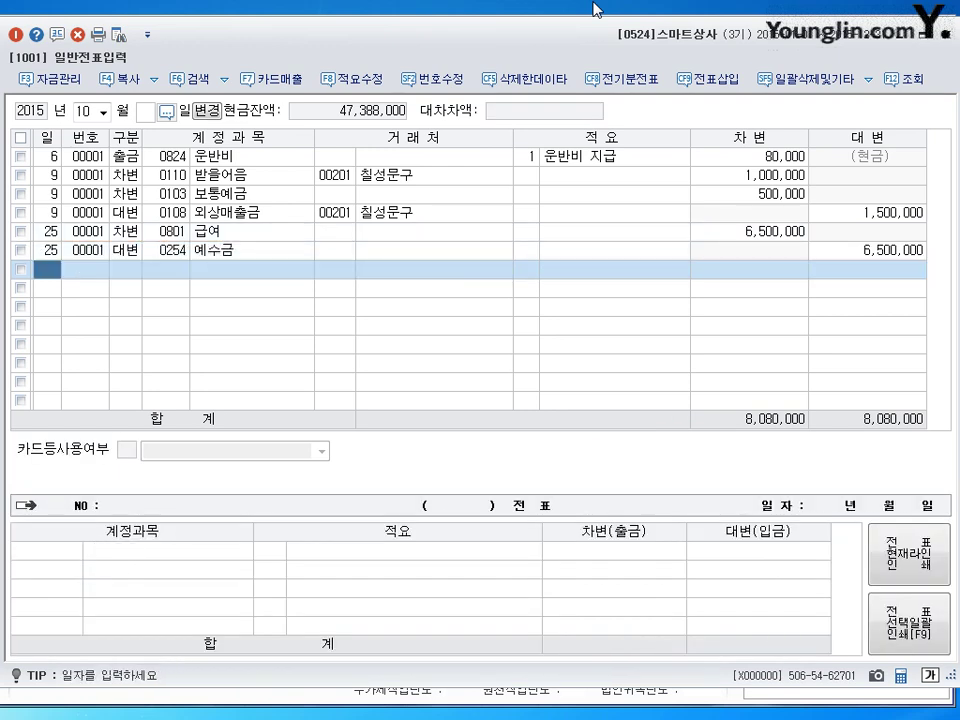
{"action": "left_click", "coordinate": [897, 254]}
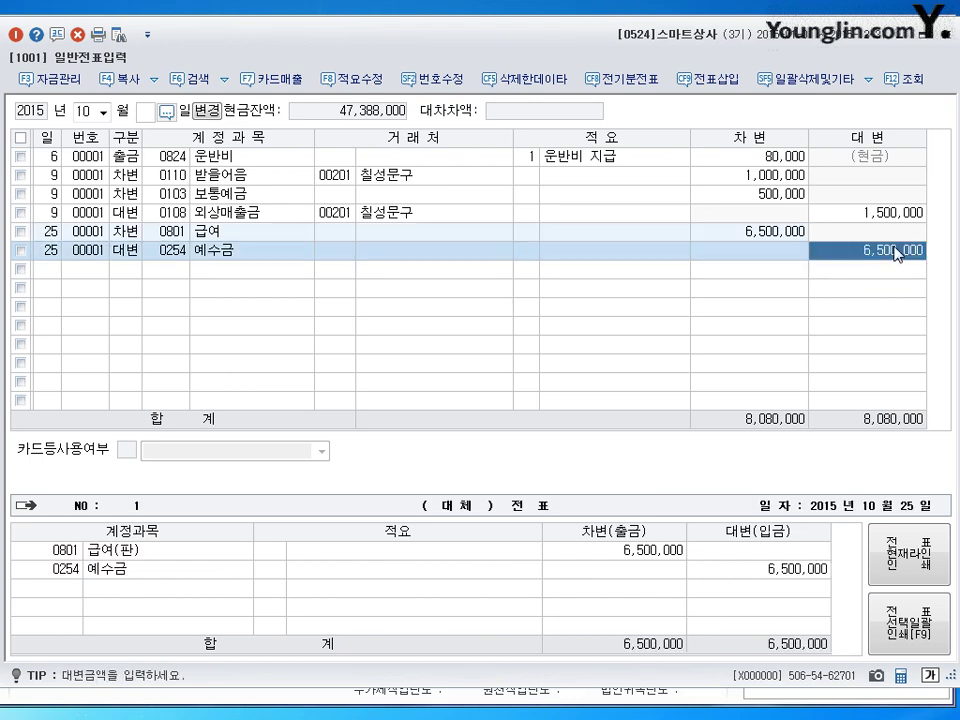
{"action": "type", "text": "130000"}
{"action": "key", "text": "Return"}
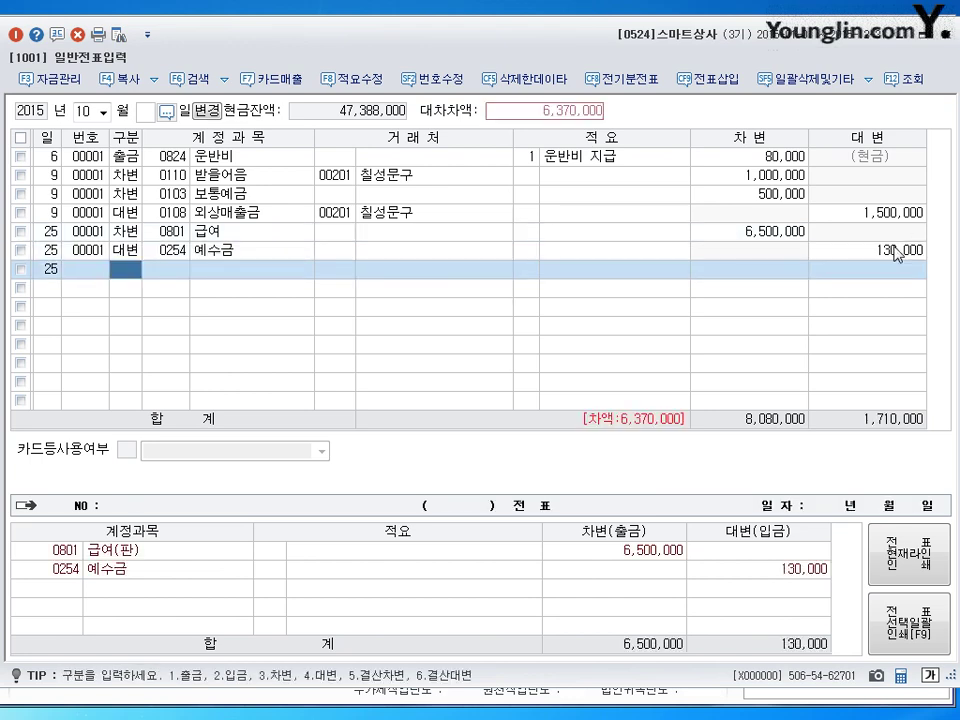
{"action": "type", "text": "4"}
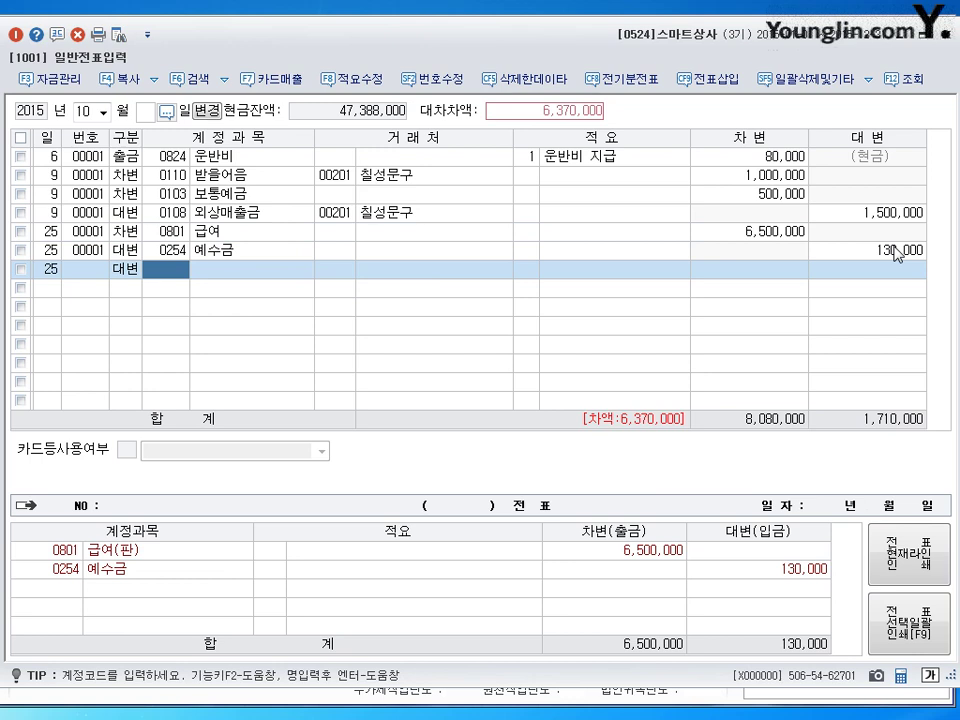
{"action": "type", "text": "103"}
{"action": "key", "text": "Return"}
{"action": "key", "text": "Return"}
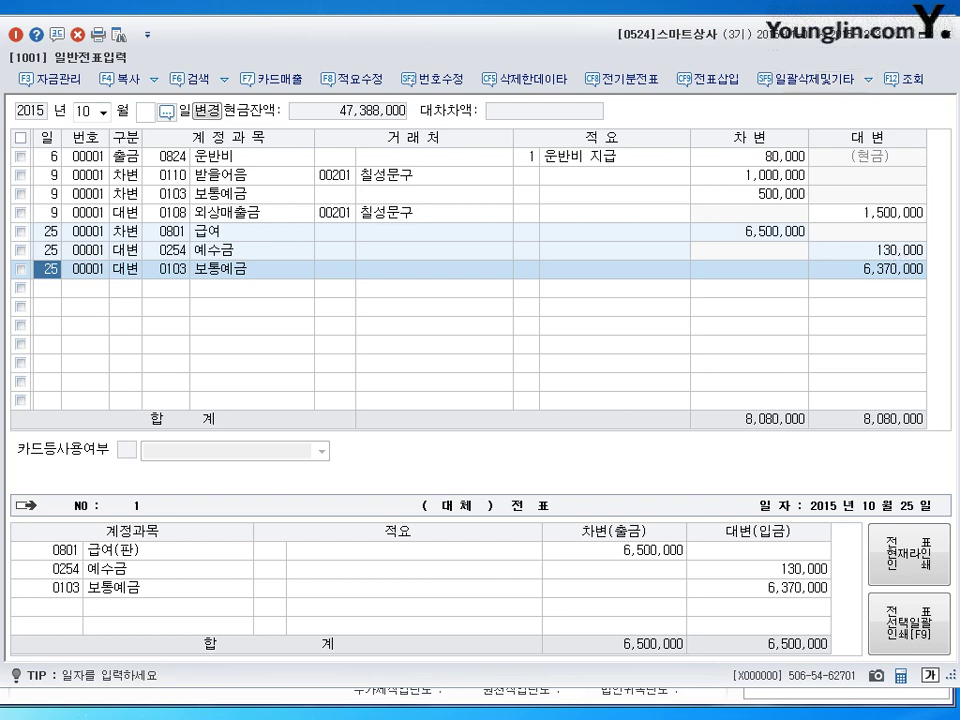
- Change the October 6 80,000 cash payment's account from 0824 운반비 to 0146 상품
{"action": "left_click", "coordinate": [84, 113]}
{"action": "key", "text": "Return"}
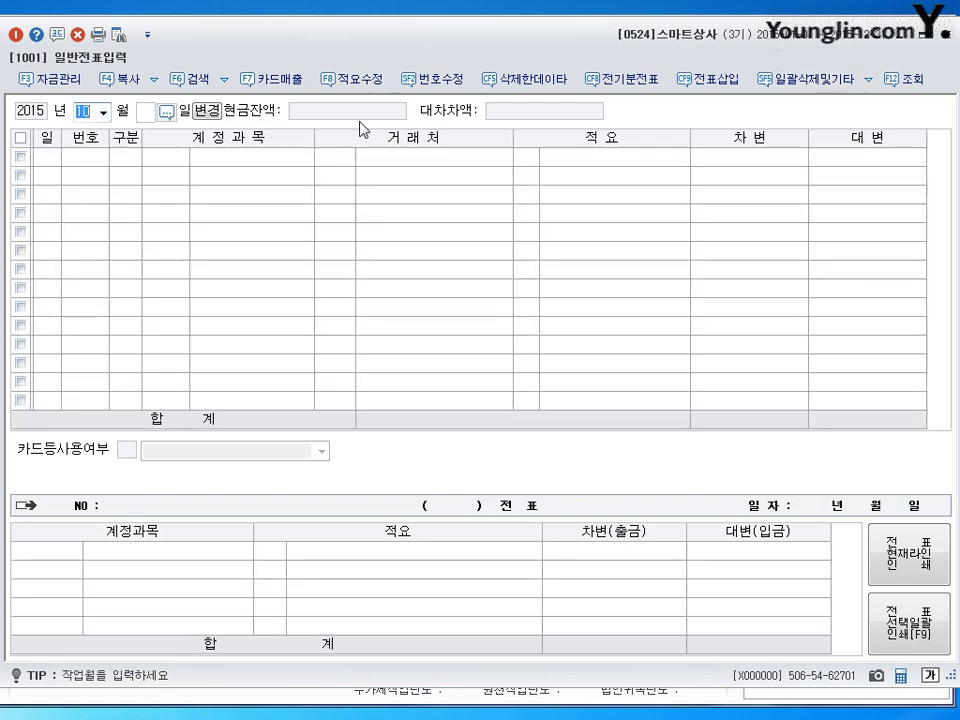
{"action": "type", "text": "6"}
{"action": "key", "text": "Return"}
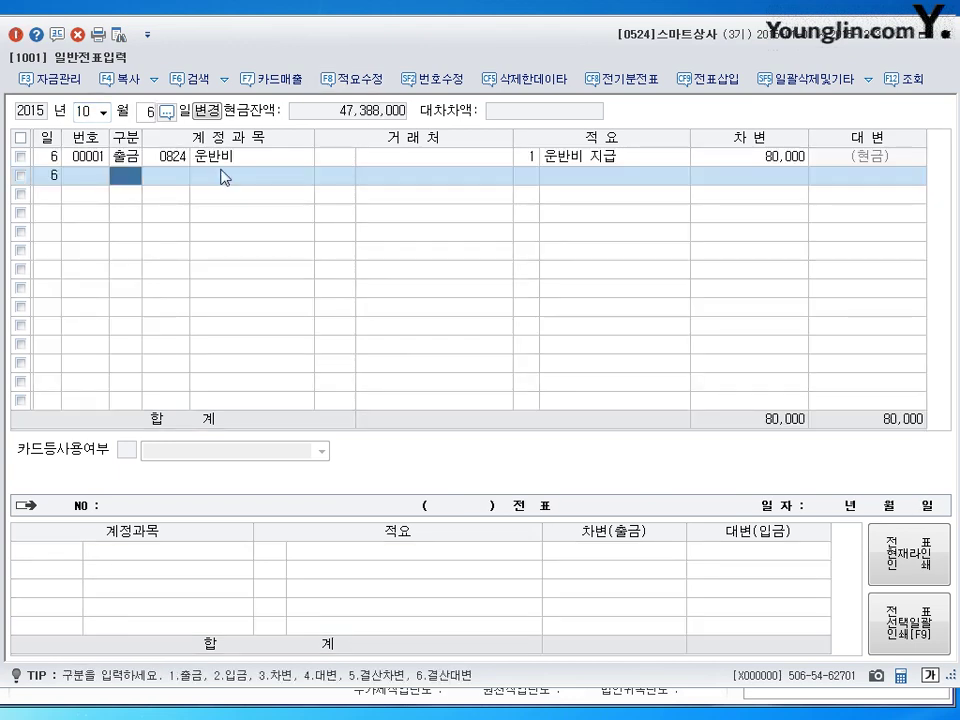
{"action": "left_click", "coordinate": [176, 161]}
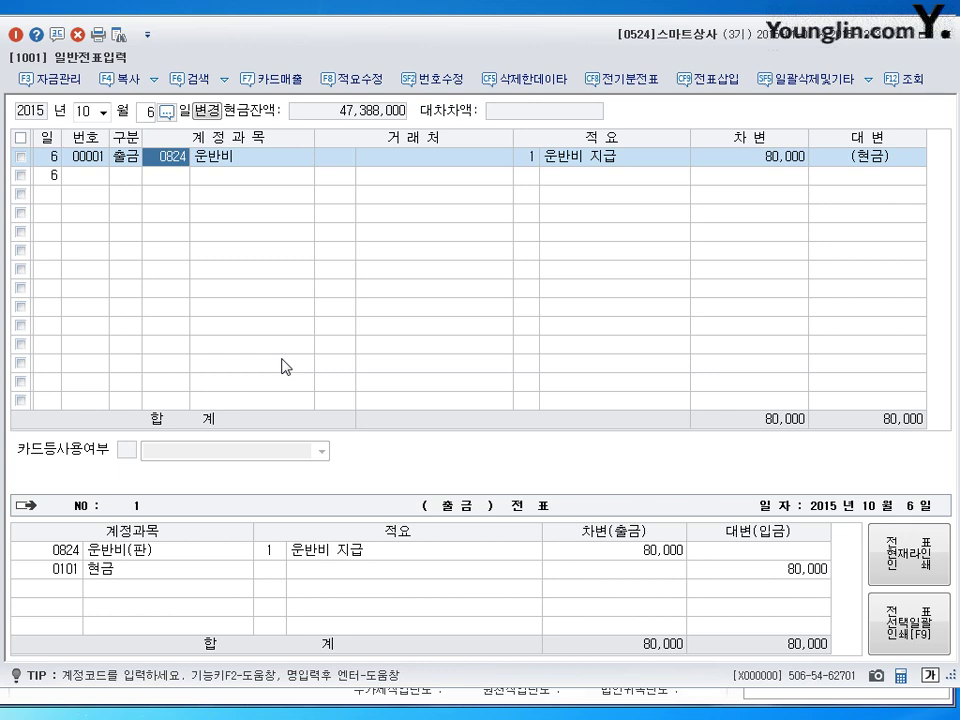
{"action": "type", "text": "0146"}
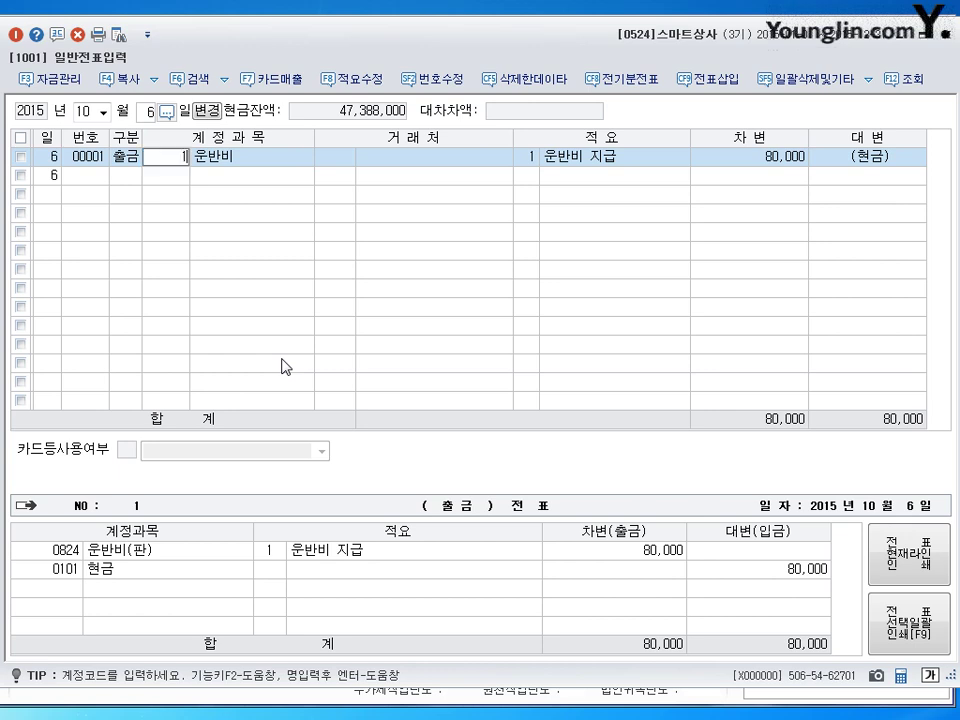
{"action": "key", "text": "Return"}
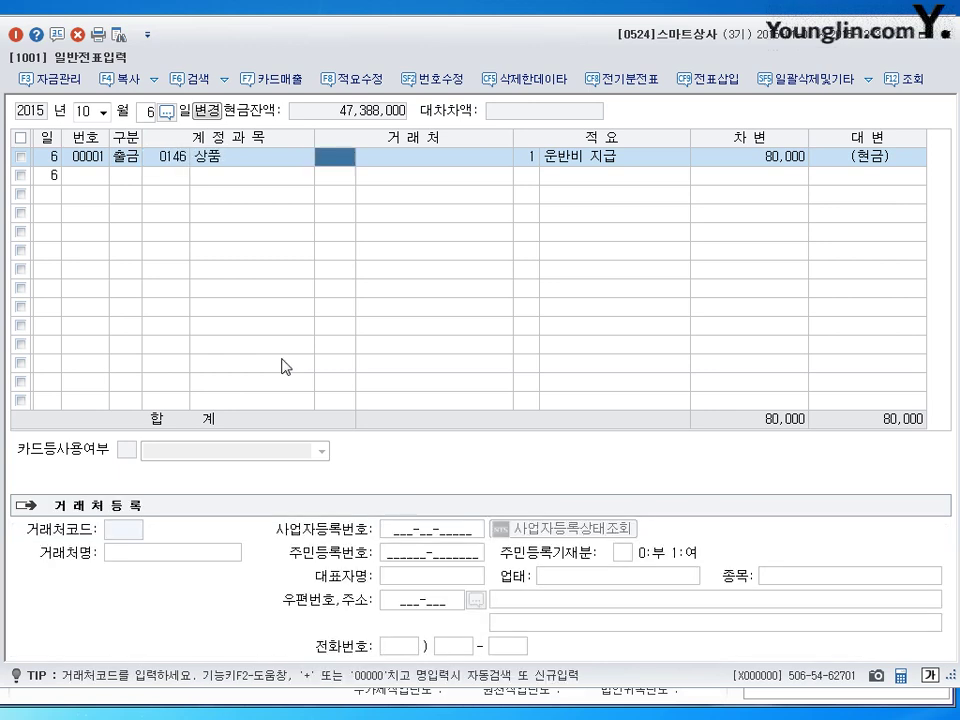
{"action": "key", "text": "Return"}
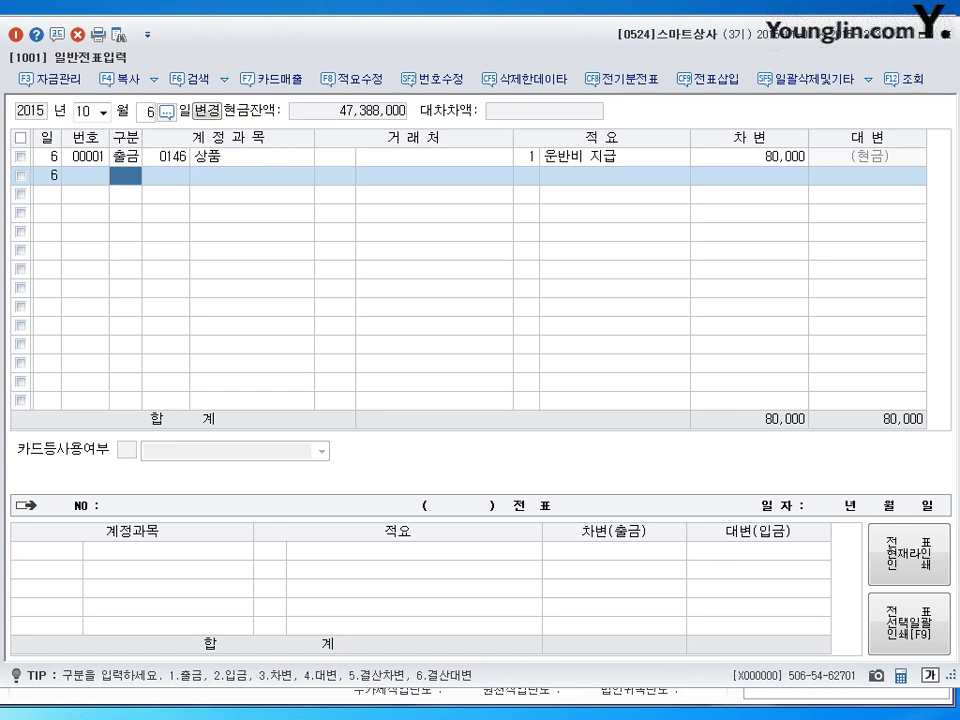
{"action": "left_click", "coordinate": [86, 111]}
- Reduce the November 25 수선비 debit to 500,000
{"action": "type", "text": "11"}
{"action": "key", "text": "Return"}
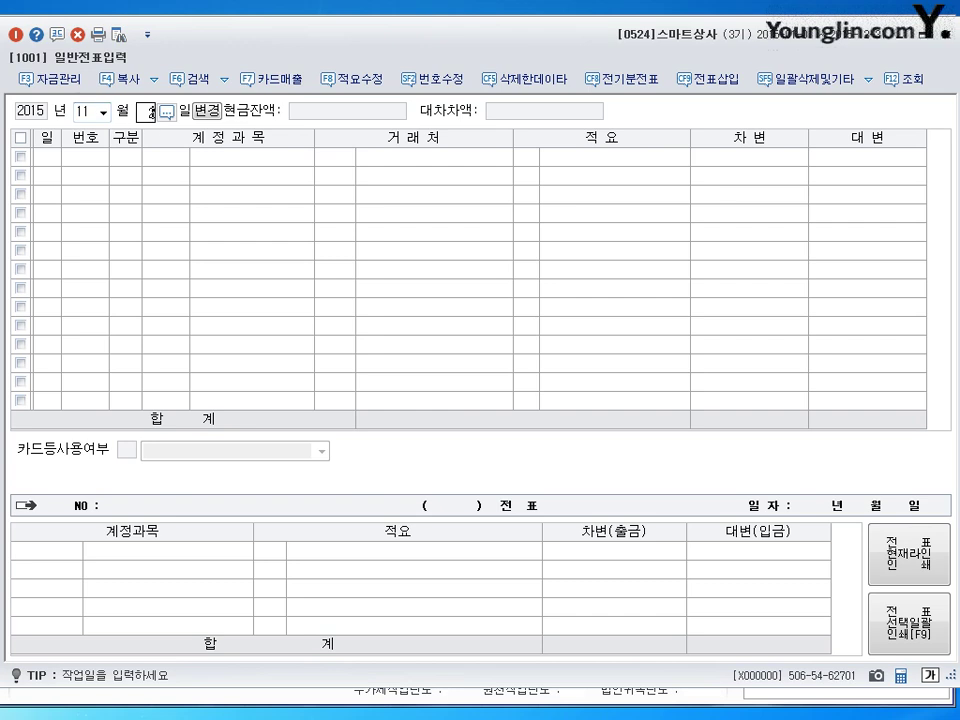
{"action": "type", "text": "25"}
{"action": "key", "text": "Return"}
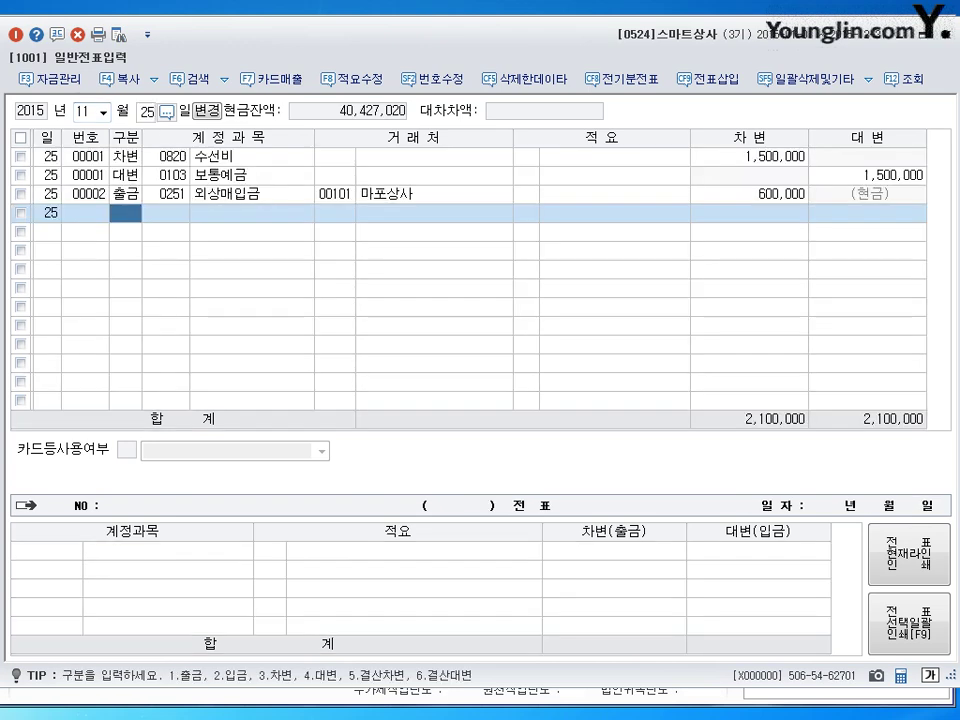
{"action": "left_click", "coordinate": [152, 152]}
{"action": "key", "text": "Return"}
{"action": "key", "text": "Return"}
{"action": "key", "text": "Return"}
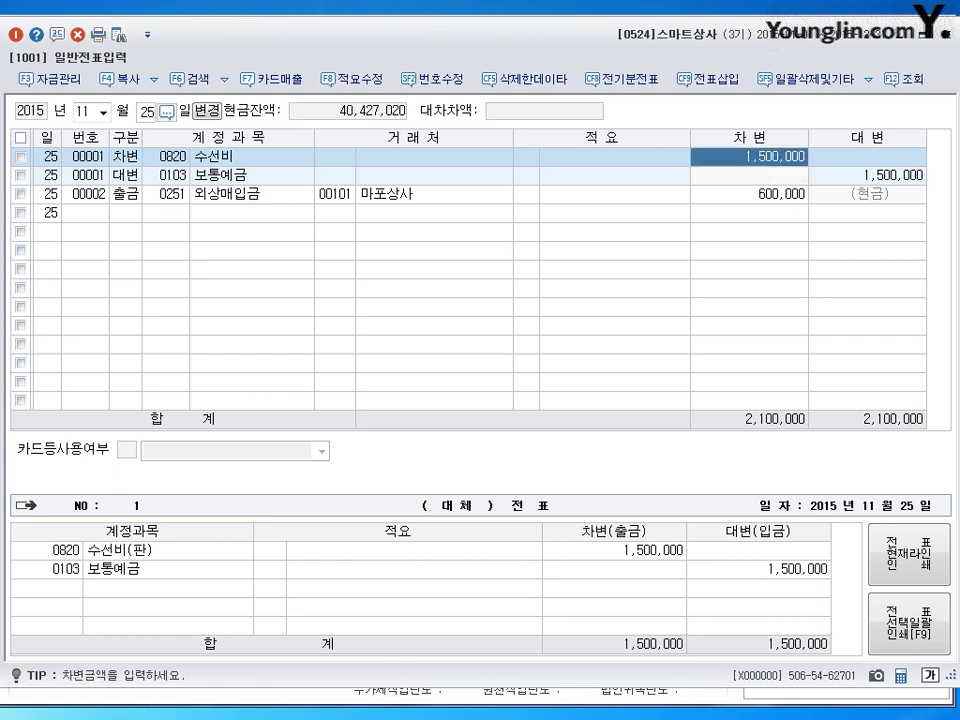
{"action": "type", "text": "500000"}
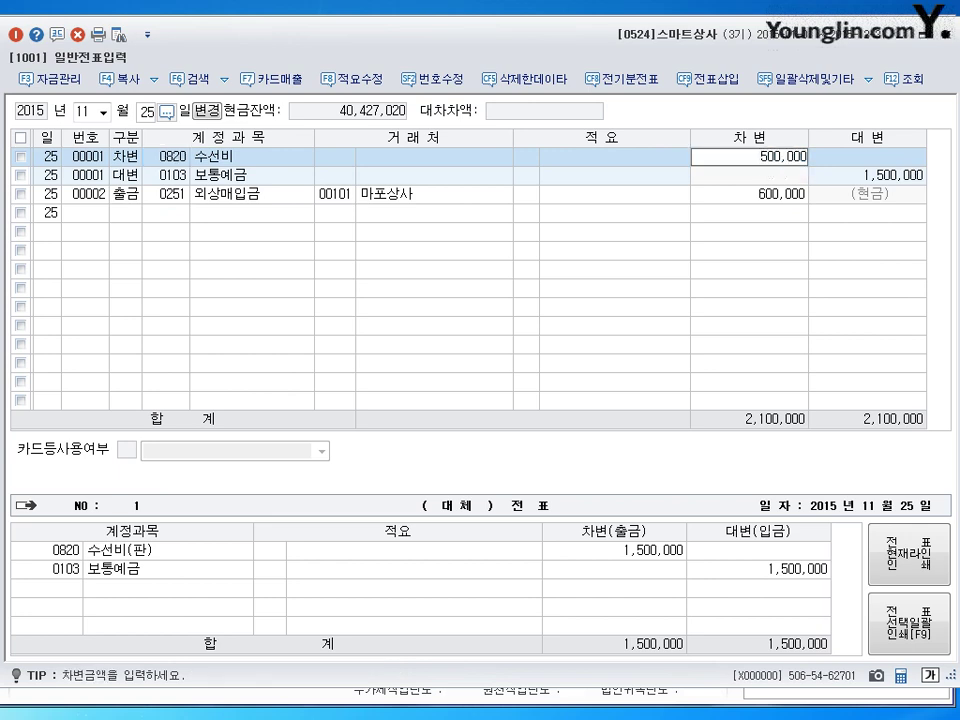
{"action": "key", "text": "Return"}
- Insert a 건물 (0202) debit line for 1,000,000 and close the journal screen
{"action": "left_click", "coordinate": [707, 79]}
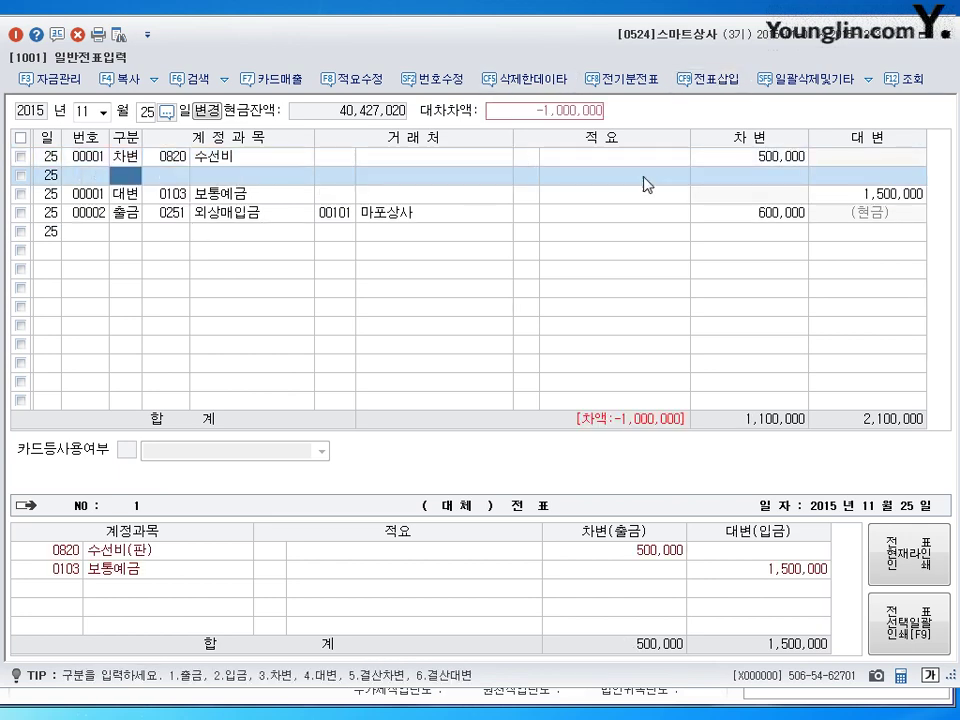
{"action": "type", "text": "3"}
{"action": "key", "text": "Return"}
{"action": "type", "text": "202"}
{"action": "key", "text": "Return"}
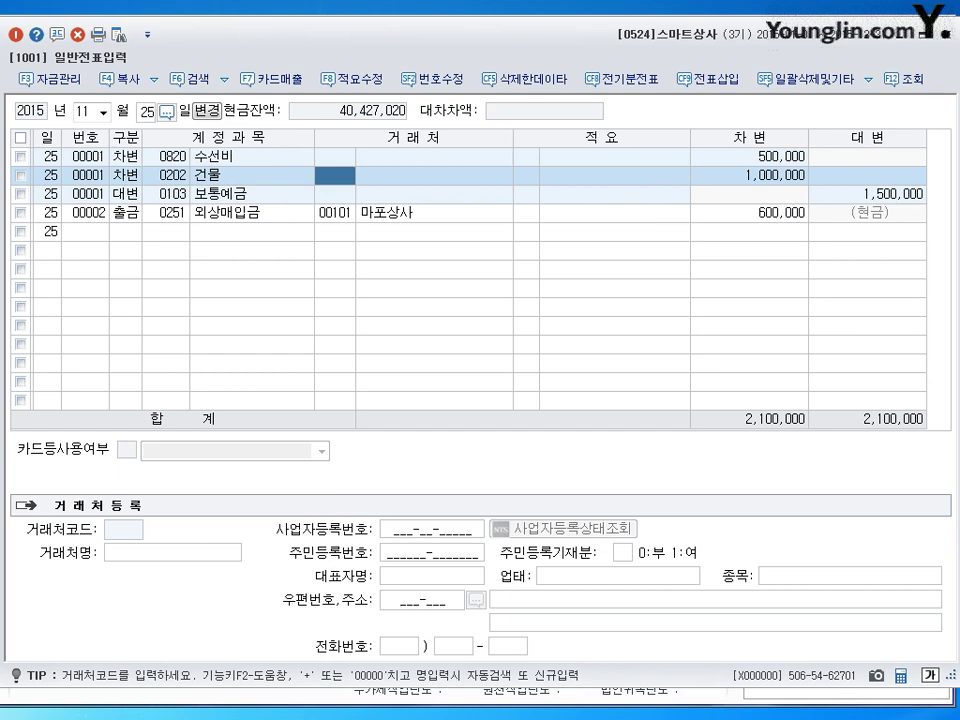
{"action": "left_click", "coordinate": [940, 35]}
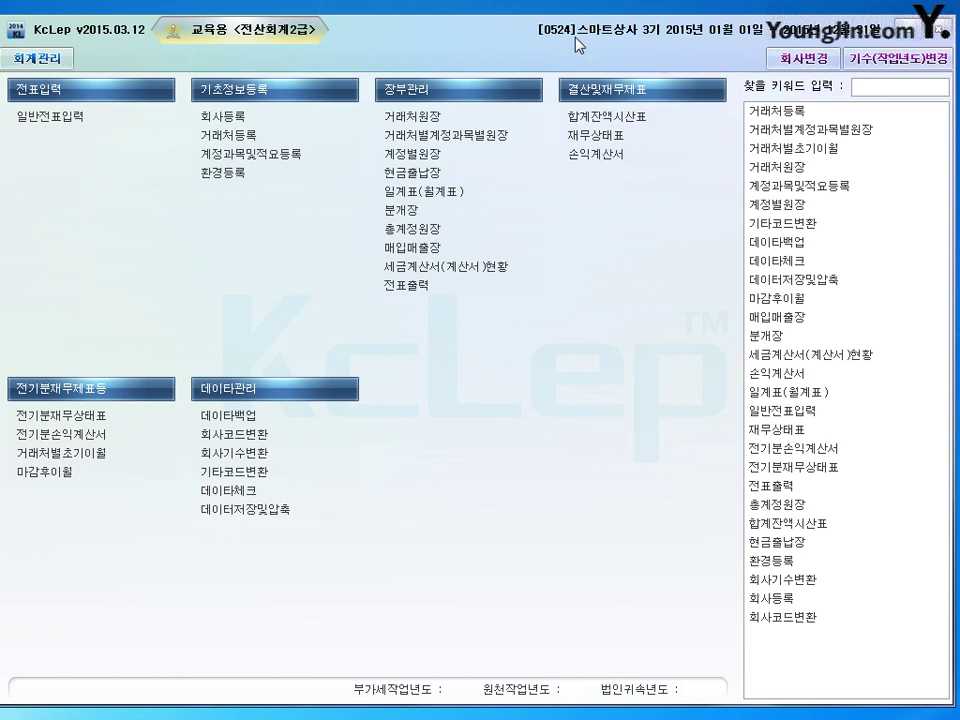
- Open 일반전표입력 and set the entry date to 31 December 2015
{"action": "left_click", "coordinate": [51, 118]}
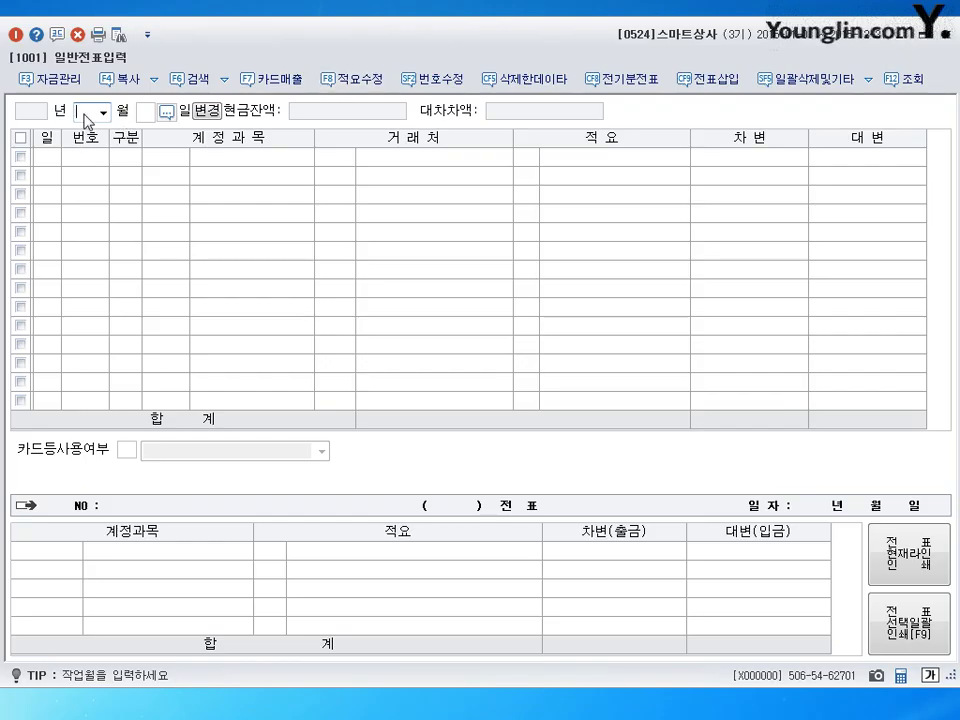
{"action": "type", "text": "12"}
{"action": "key", "text": "Return"}
{"action": "type", "text": "31"}
{"action": "key", "text": "Return"}
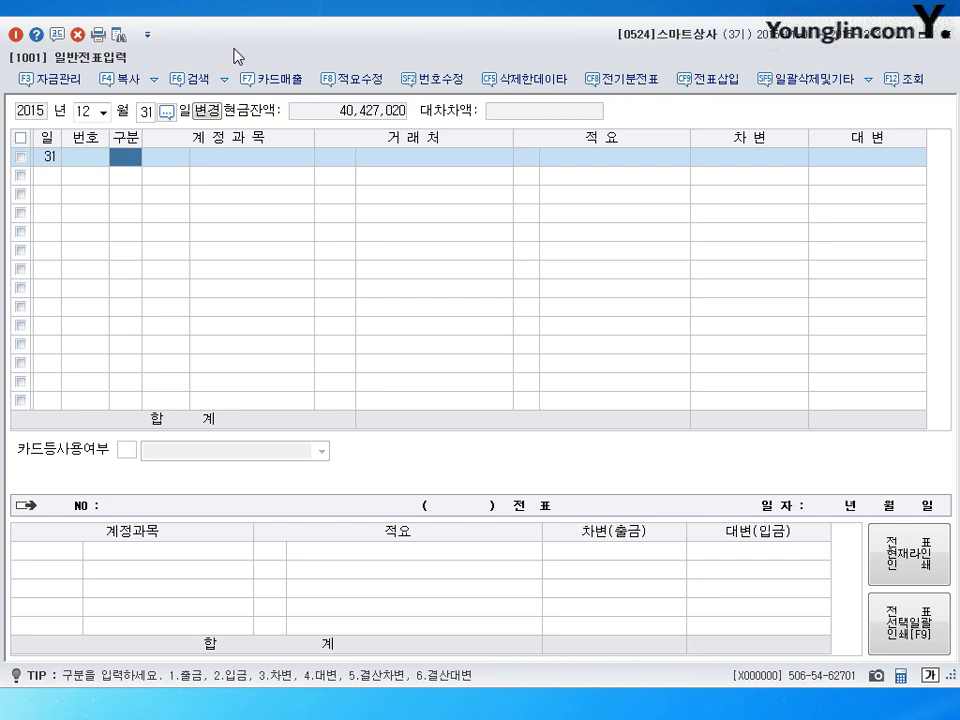
- Enter a debit line (구분 3) to 0801 급여 for 24,000,000
{"action": "type", "text": "3"}
{"action": "key", "text": "Return"}
{"action": "type", "text": "801"}
{"action": "key", "text": "Return"}
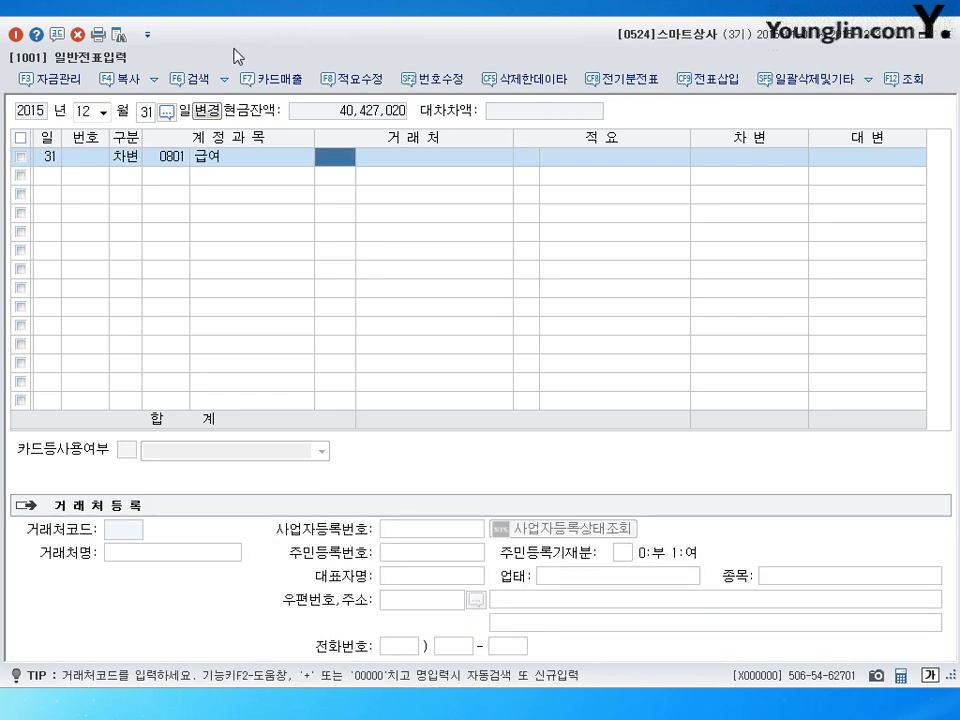
{"action": "key", "text": "Return"}
{"action": "key", "text": "Return"}
{"action": "type", "text": "24000000"}
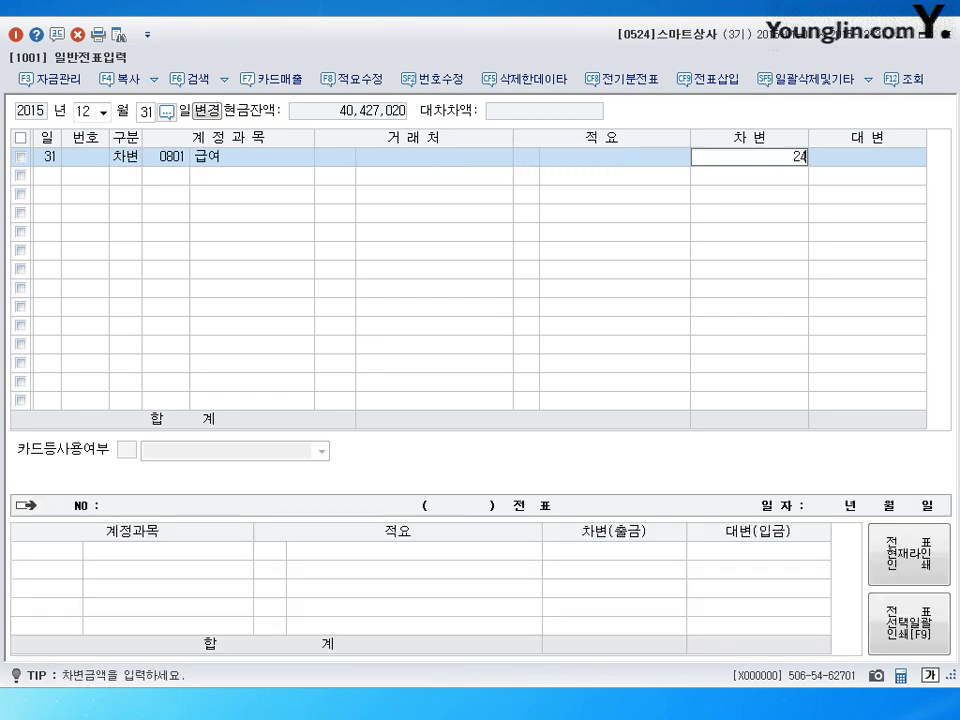
- Add the matching credit line (구분 4) to 0262 미지급비용 for 24,000,000
{"action": "key", "text": "Return"}
{"action": "type", "text": "4"}
{"action": "key", "text": "Return"}
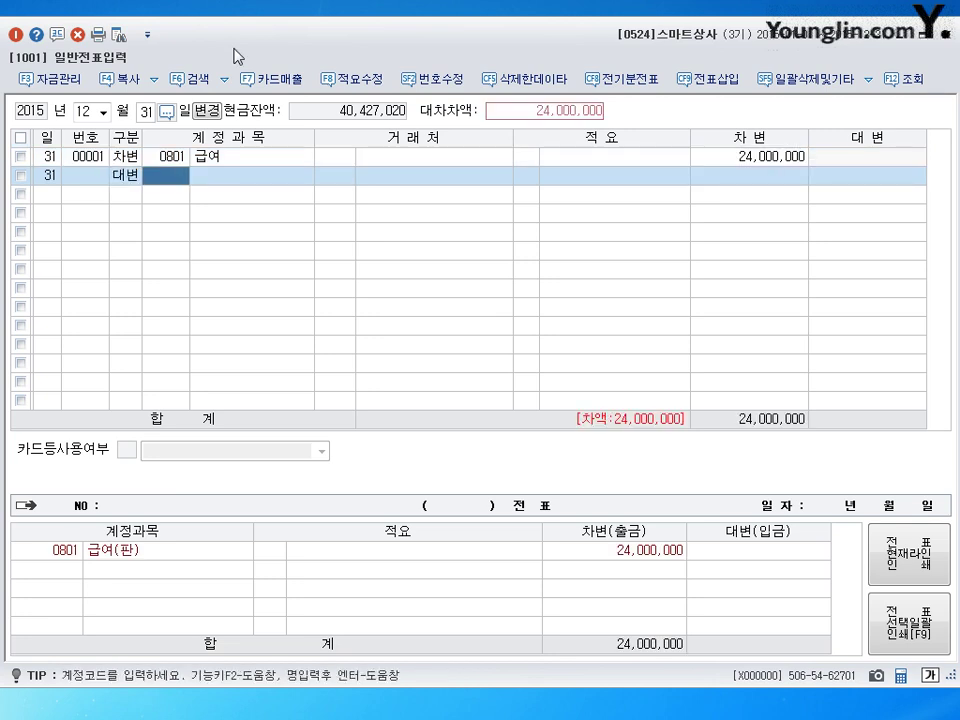
{"action": "type", "text": "25"}
{"action": "key", "text": "BackSpace"}
{"action": "key", "text": "BackSpace"}
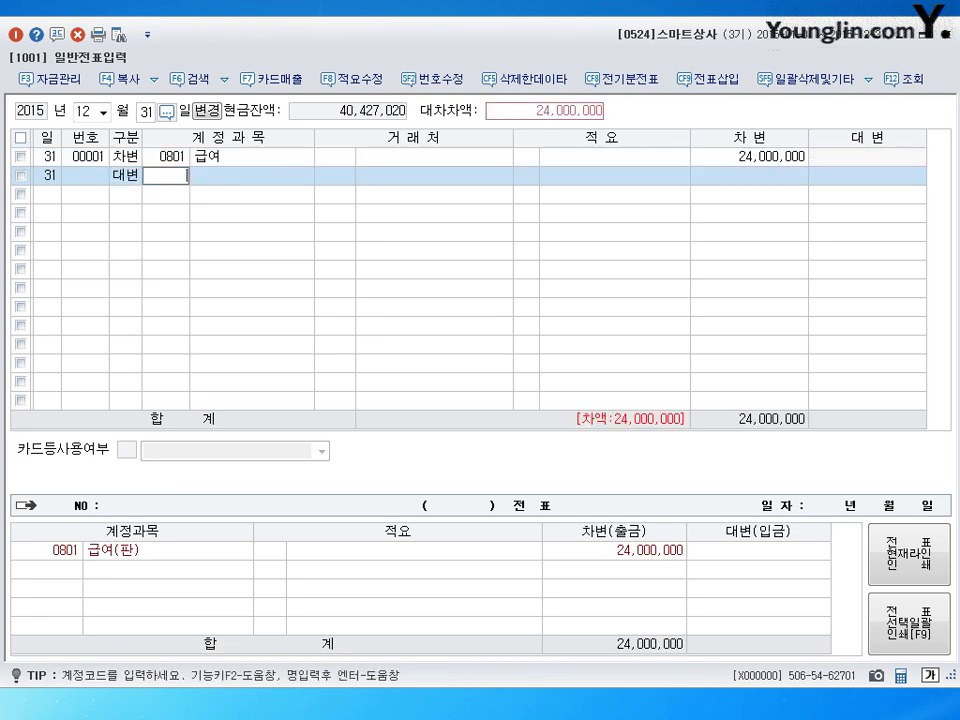
{"action": "type", "text": "262"}
{"action": "key", "text": "Return"}
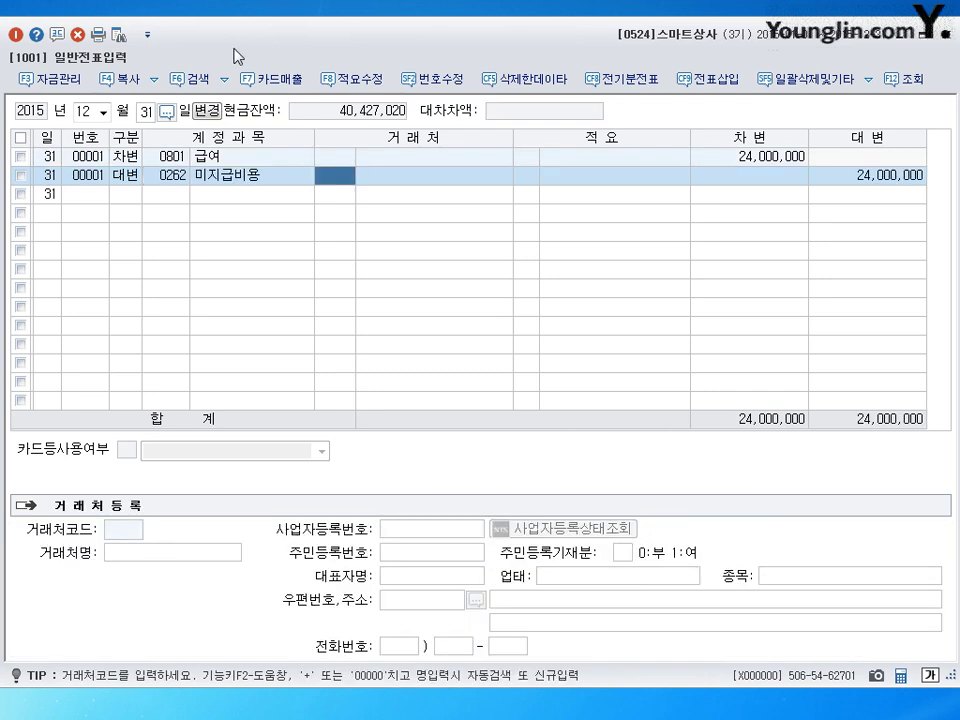
{"action": "key", "text": "Return"}
{"action": "key", "text": "Return"}
{"action": "key", "text": "Return"}
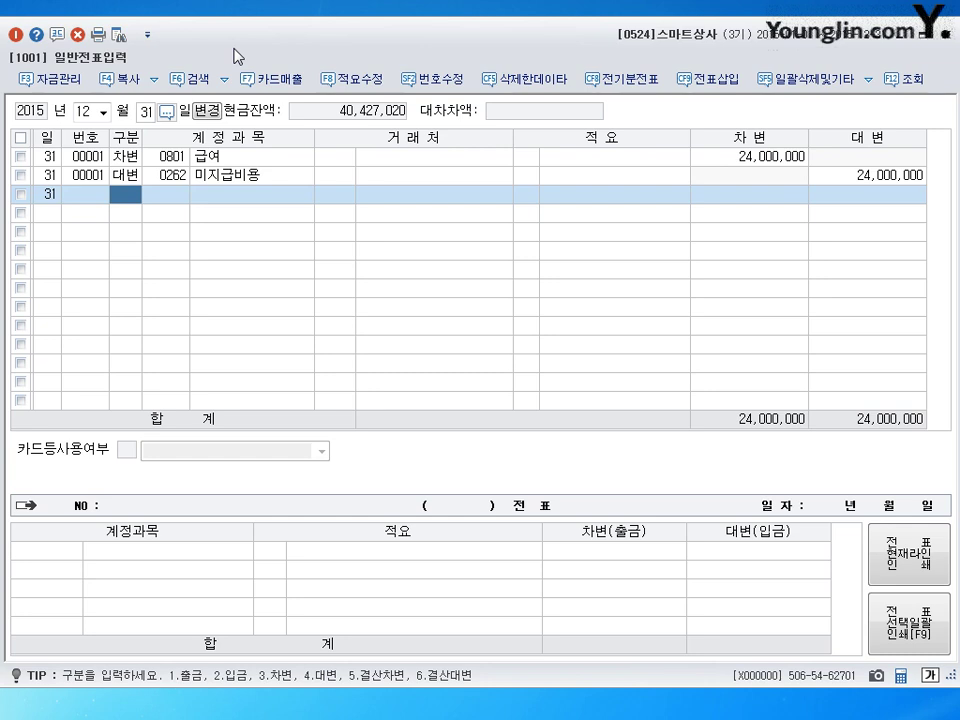
- Debit 0818 감가상각비 3,000,000 on a new 31 December voucher
{"action": "type", "text": "3"}
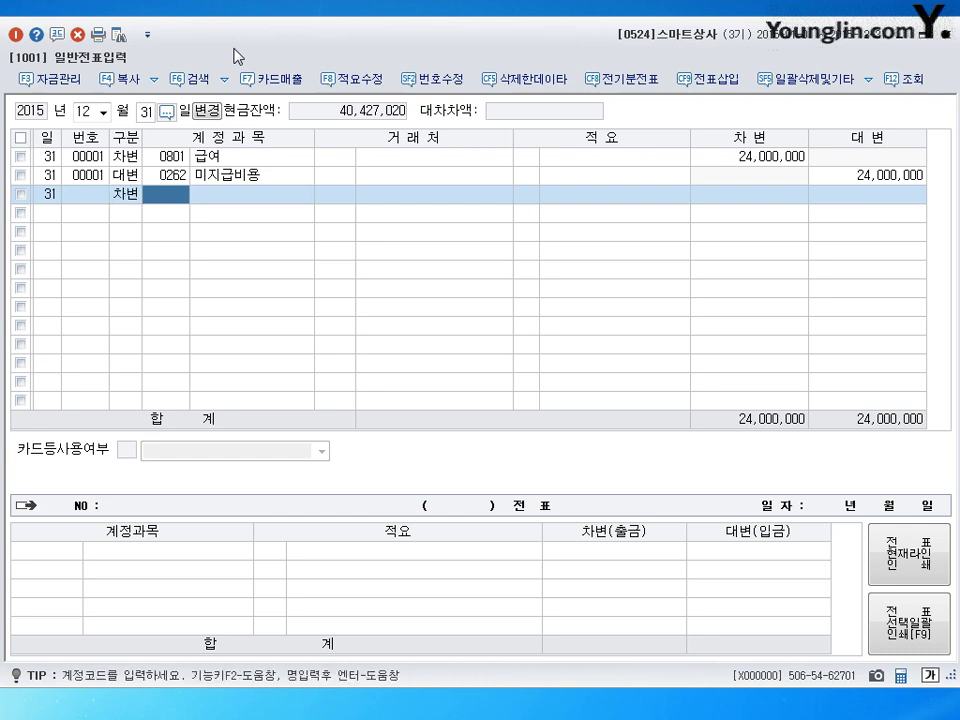
{"action": "type", "text": "818"}
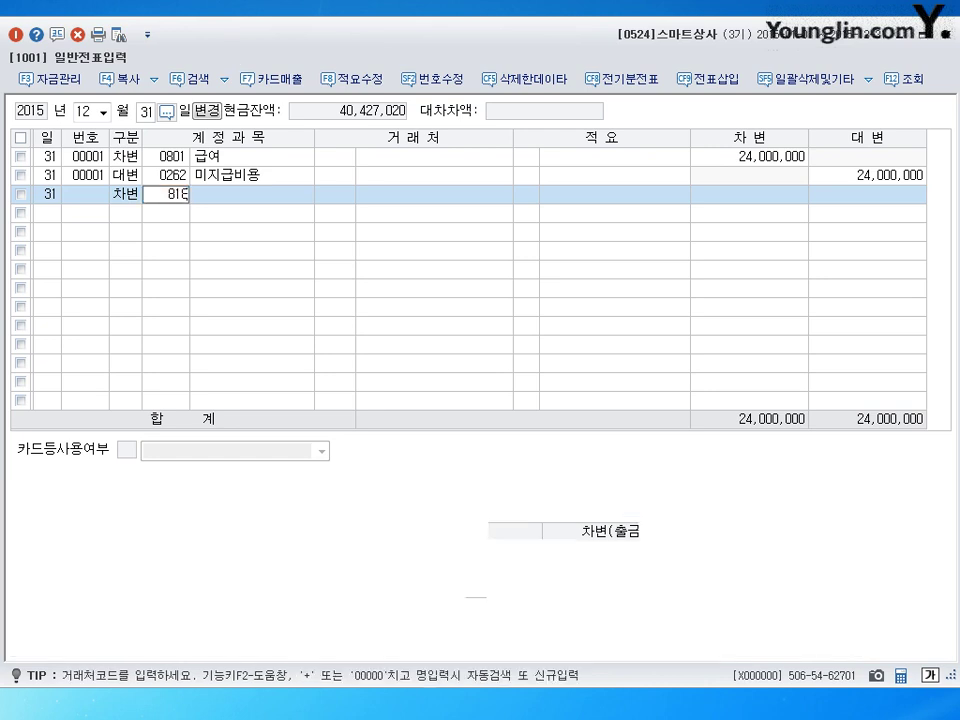
{"action": "key", "text": "Return"}
{"action": "key", "text": "Return"}
{"action": "key", "text": "Return"}
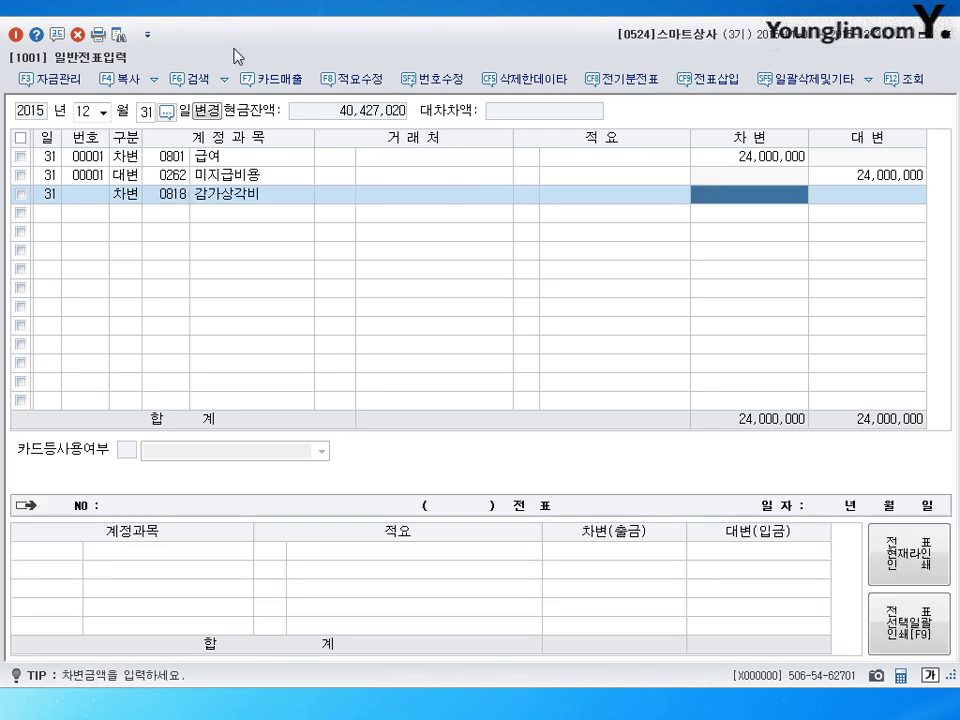
{"action": "type", "text": "3000000"}
{"action": "key", "text": "Return"}
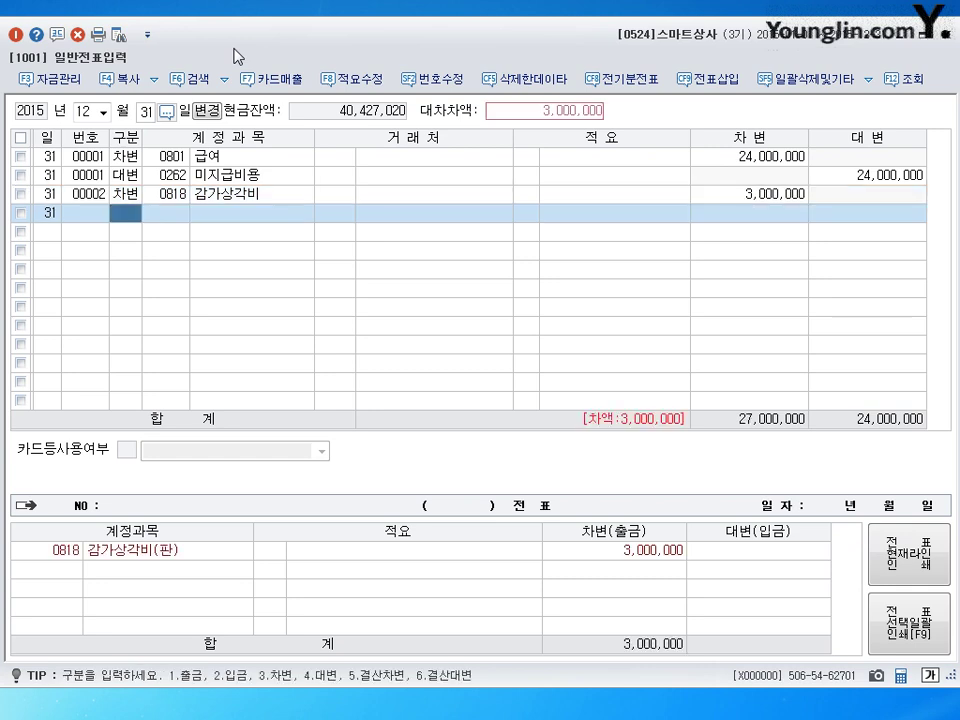
- Credit 0213 감가상각누계액 for 500,000, using the account code lookup
{"action": "type", "text": "4"}
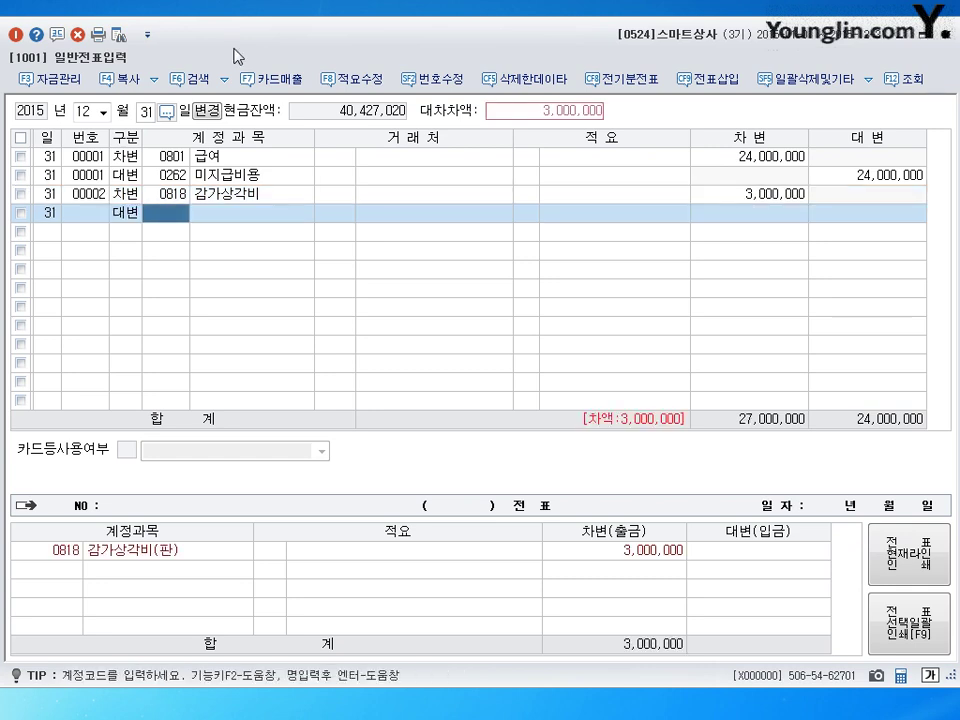
{"action": "type", "text": "rka"}
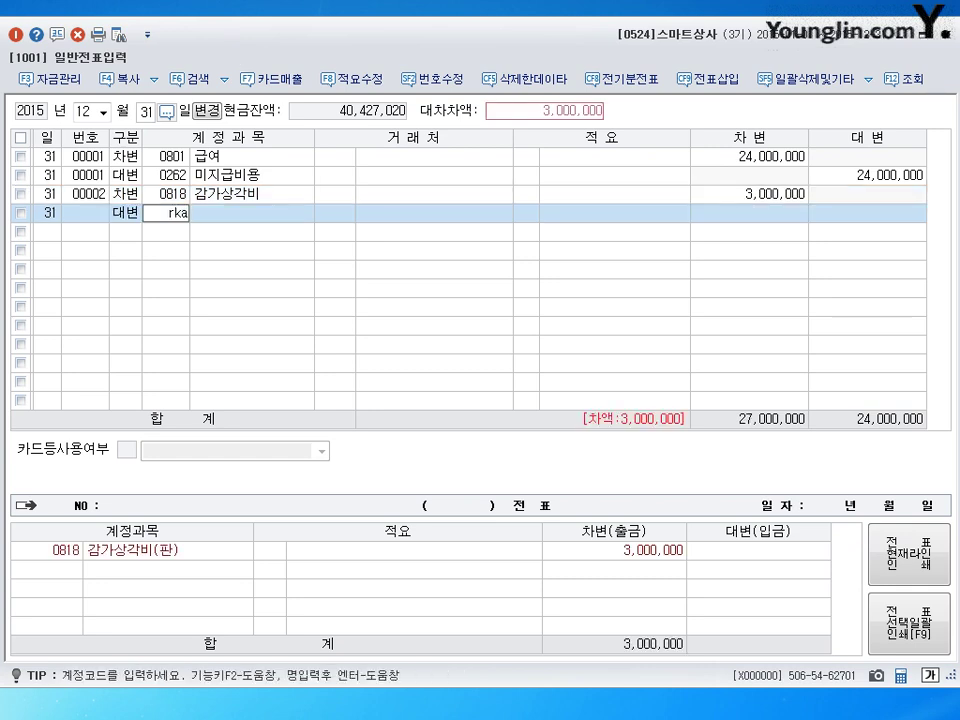
{"action": "key", "text": "Return"}
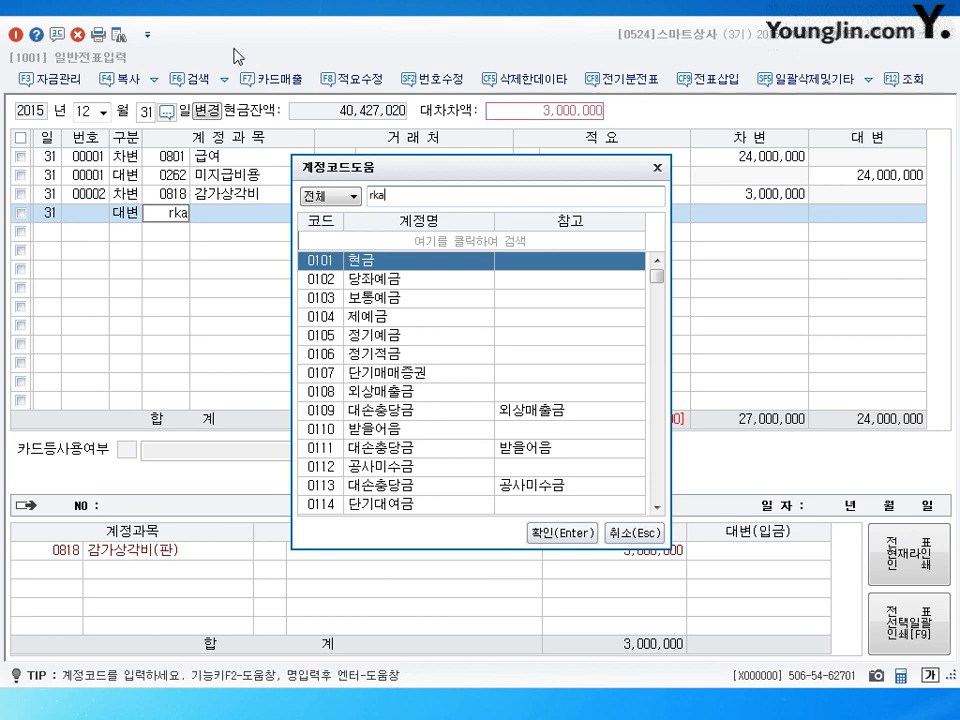
{"action": "key", "text": "BackSpace"}
{"action": "key", "text": "BackSpace"}
{"action": "key", "text": "BackSpace"}
{"action": "type", "text": "감가"}
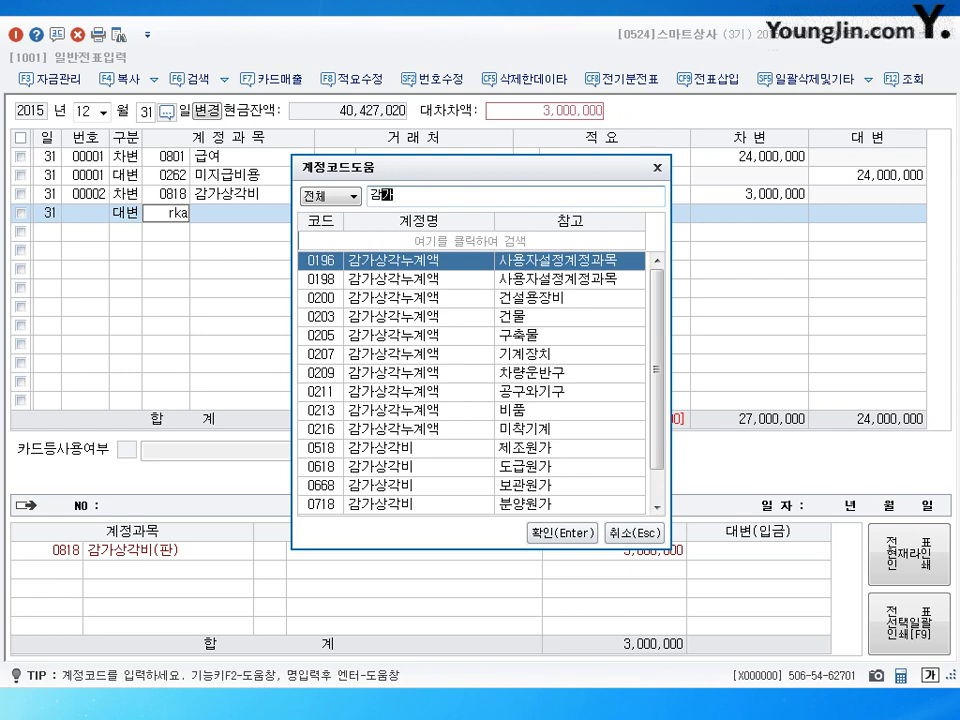
{"action": "key", "text": "BackSpace"}
{"action": "type", "text": "ㅐ"}
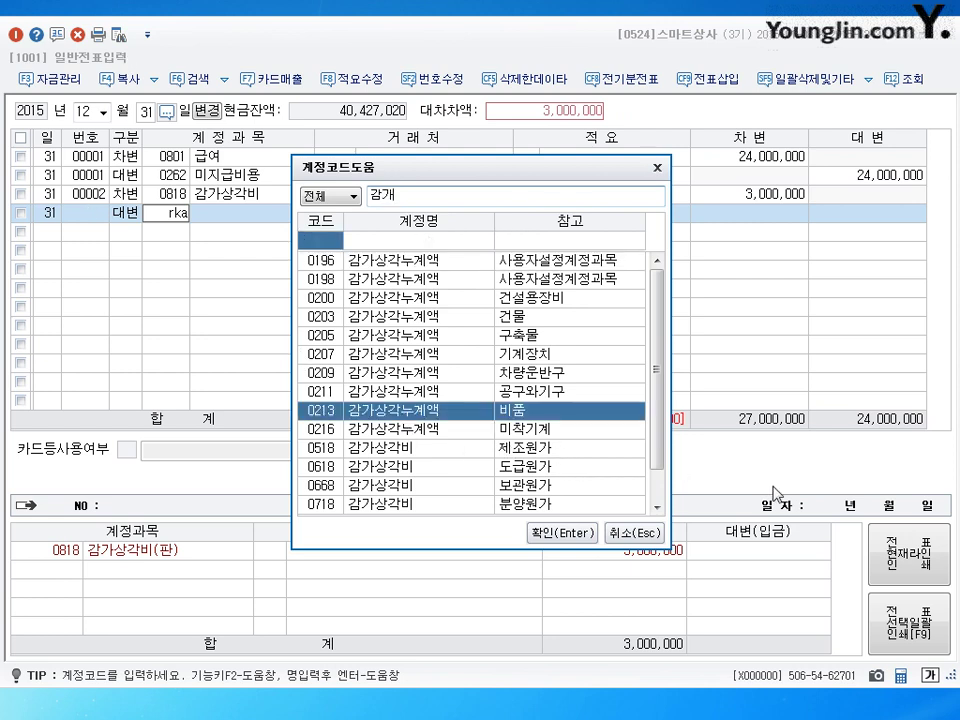
{"action": "key", "text": "Return"}
{"action": "key", "text": "Return"}
{"action": "key", "text": "Return"}
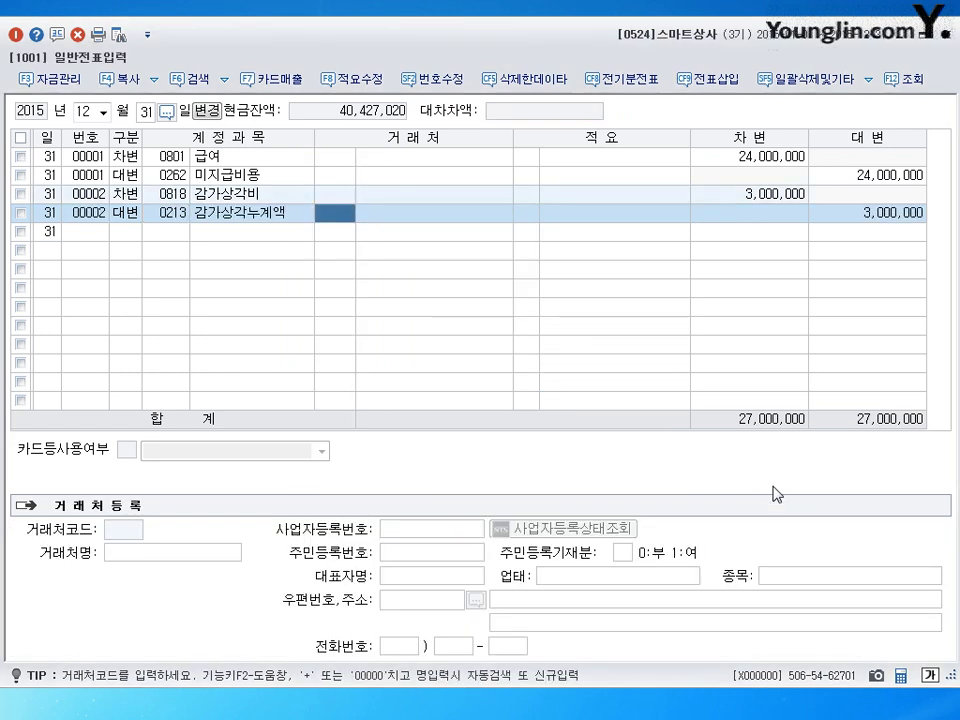
{"action": "type", "text": "500000"}
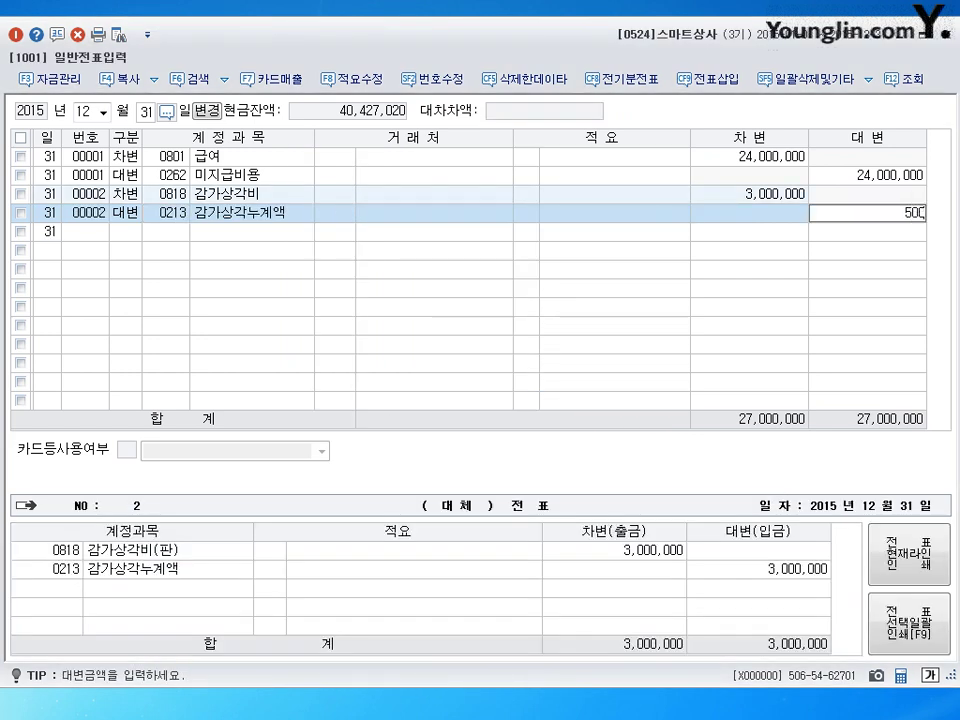
{"action": "key", "text": "Return"}
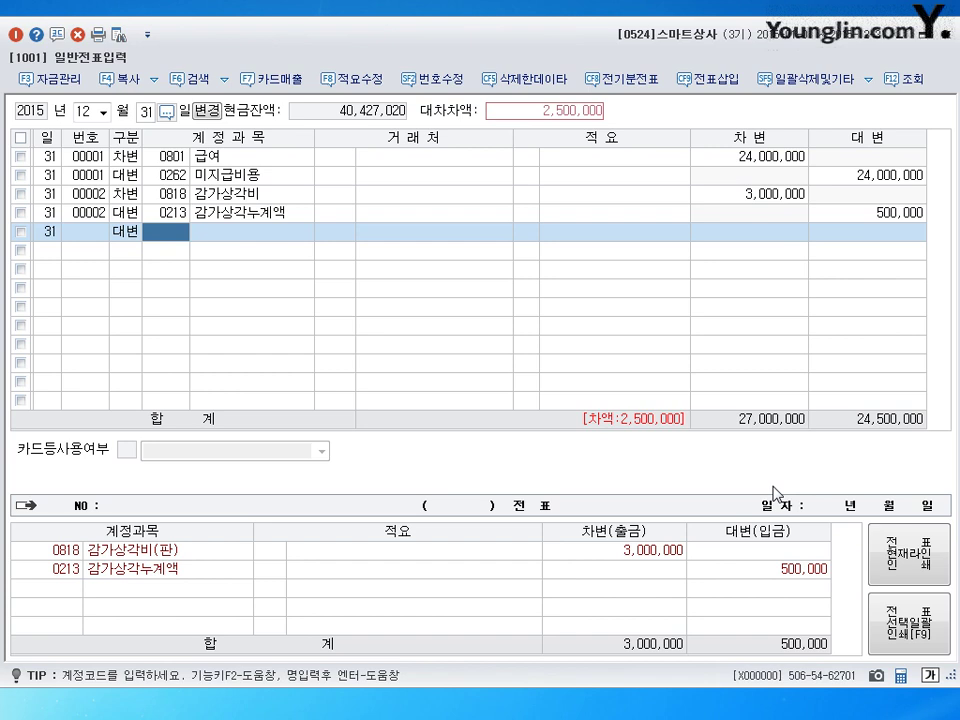
- Credit 0203 감가상각누계액 for the remaining 2,500,000, completing voucher 00002
{"action": "type", "text": "감ㄱ"}
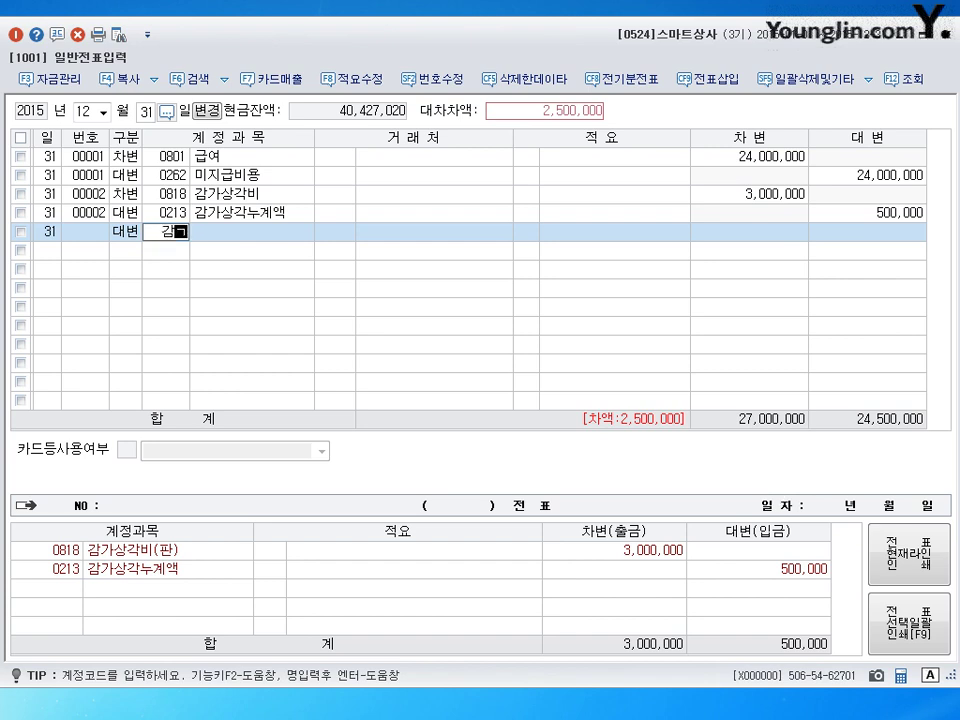
{"action": "type", "text": "ㅐ"}
{"action": "key", "text": "Return"}
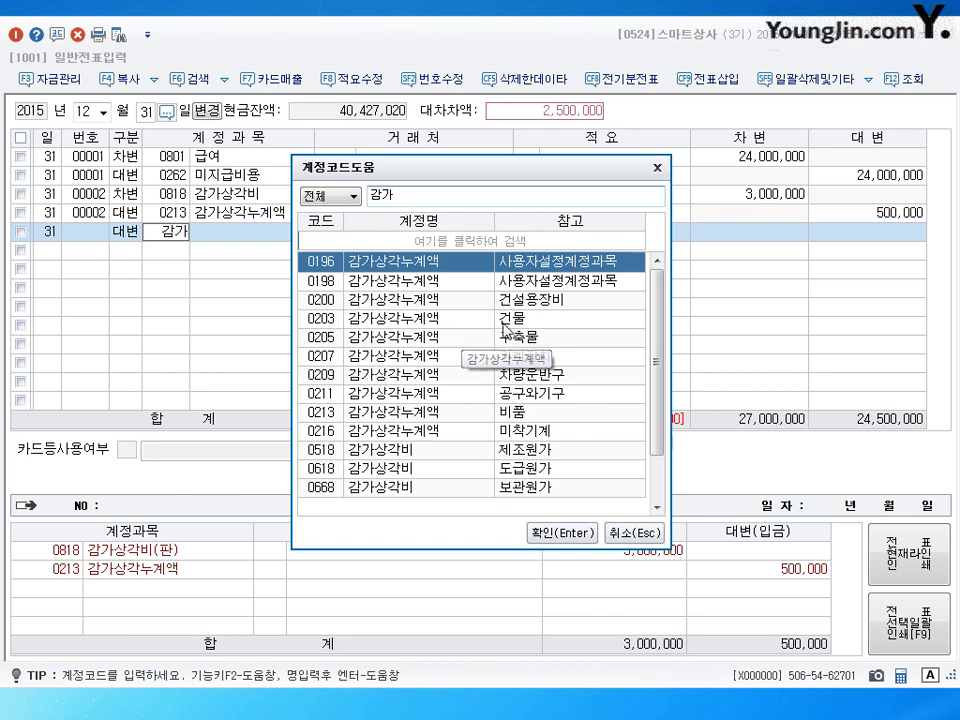
{"action": "left_click", "coordinate": [377, 320]}
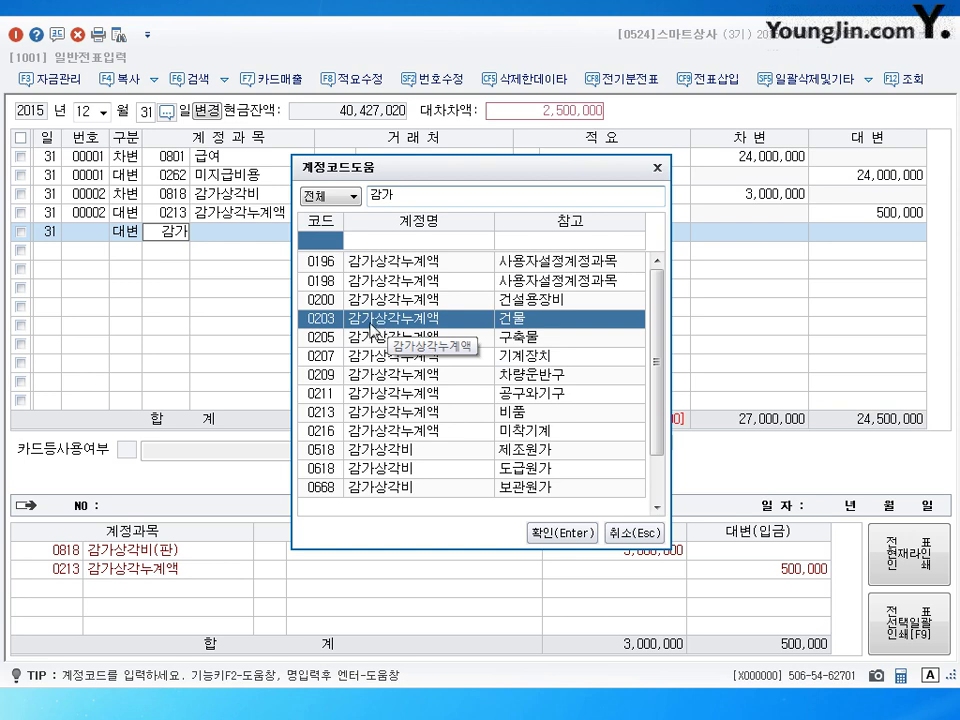
{"action": "left_click", "coordinate": [561, 533]}
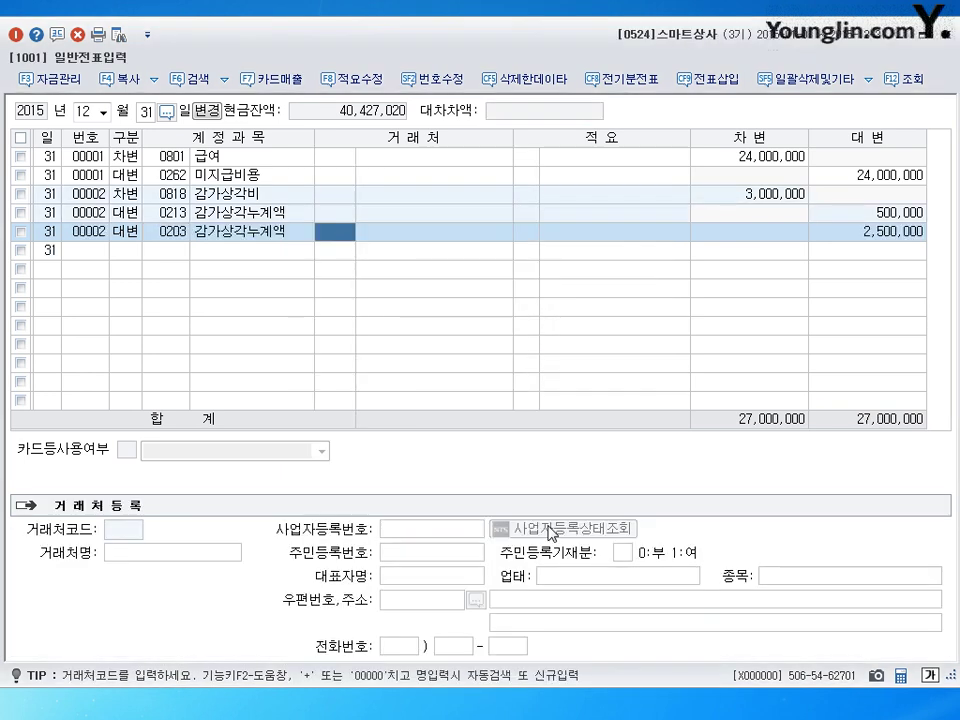
{"action": "key", "text": "Return"}
{"action": "key", "text": "Return"}
{"action": "key", "text": "Return"}
{"action": "key", "text": "Return"}
{"action": "key", "text": "Return"}
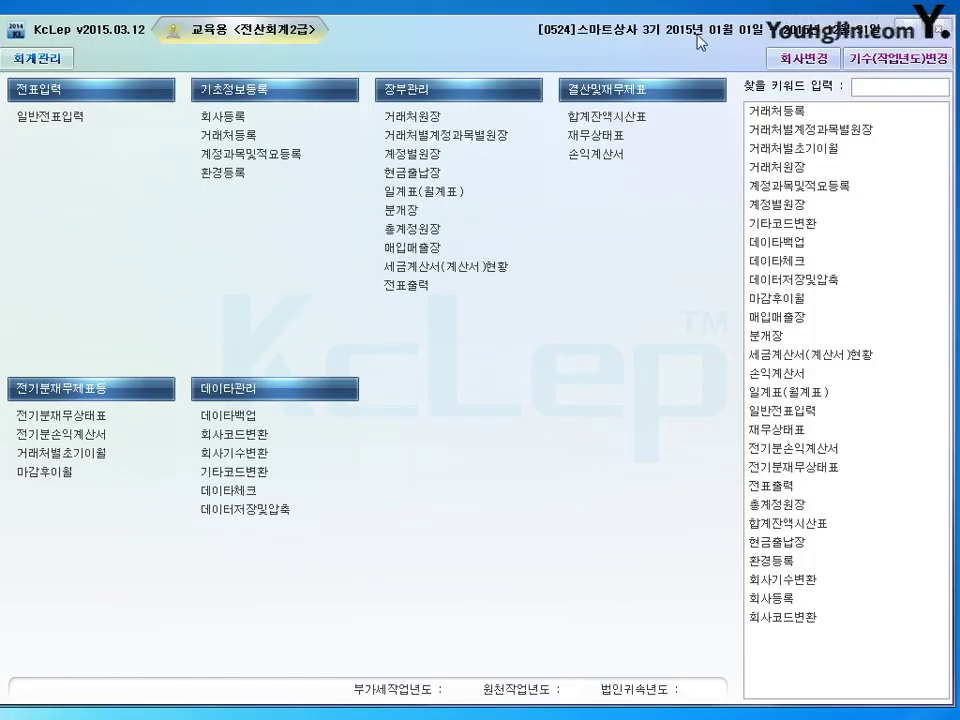
- Open 합계잔액시산표 for the period through 31 December 2015
{"action": "left_click", "coordinate": [594, 119]}
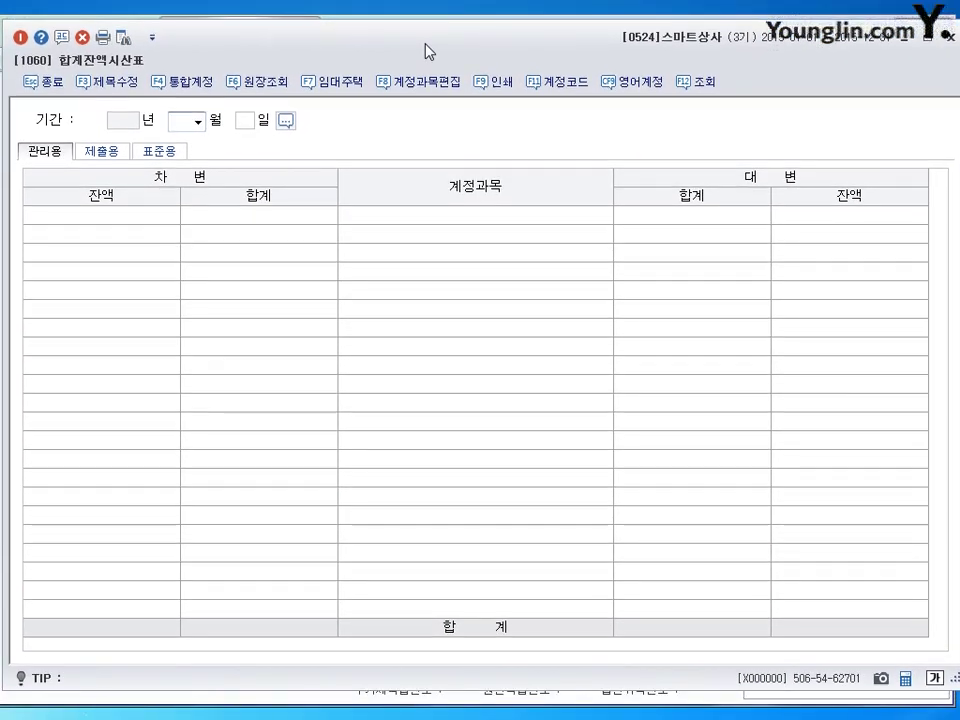
{"action": "type", "text": "12"}
{"action": "key", "text": "Return"}
{"action": "key", "text": "Return"}
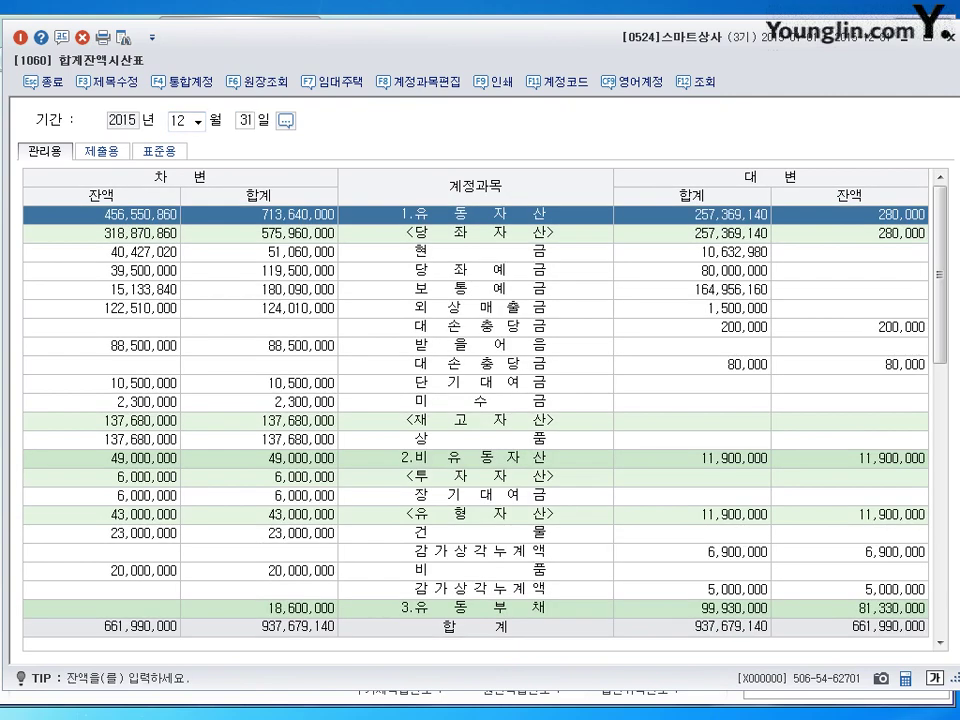
- Annotate the 122,510,000 외상매출금 balance at 1% against its 200,000 allowance
{"action": "left_click", "coordinate": [160, 316]}
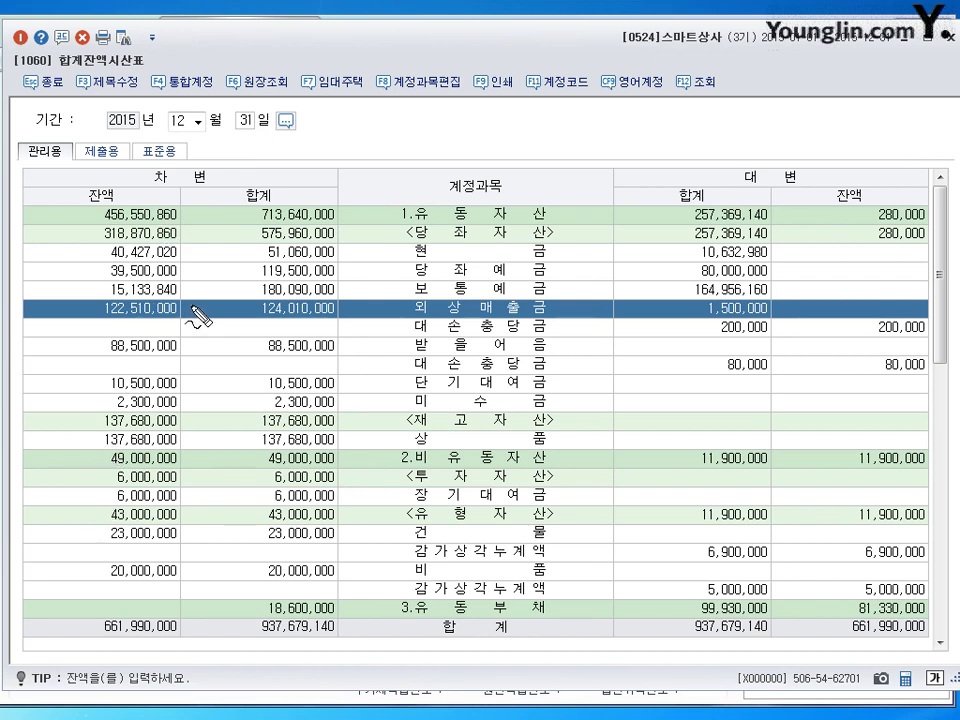
{"action": "left_click_drag", "start_coordinate": [116, 204], "coordinate": [115, 203]}
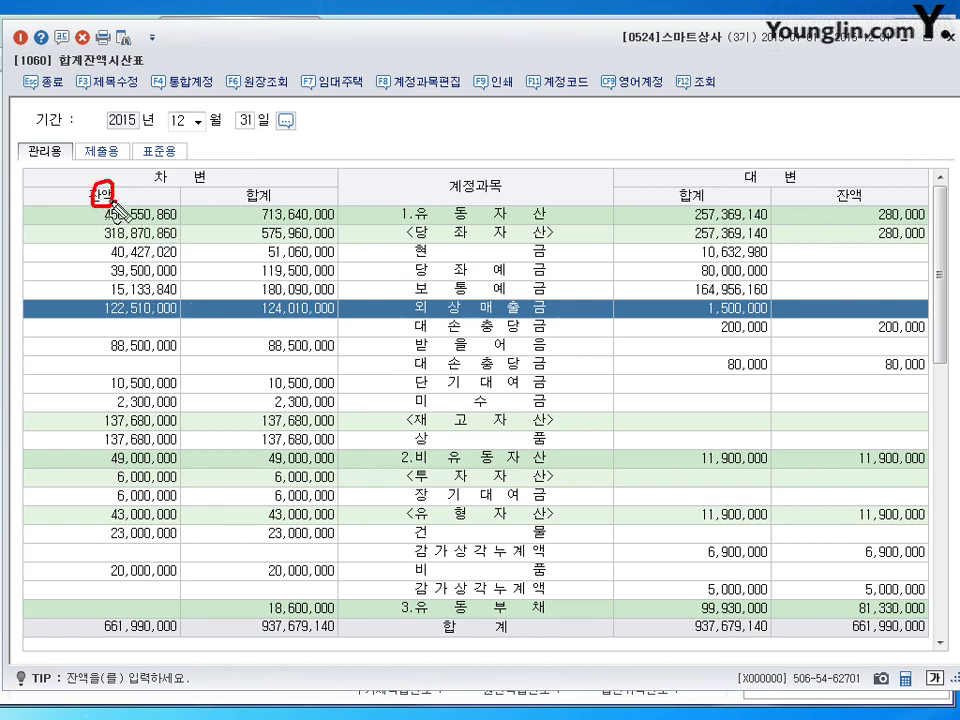
{"action": "left_click_drag", "start_coordinate": [184, 298], "coordinate": [192, 312]}
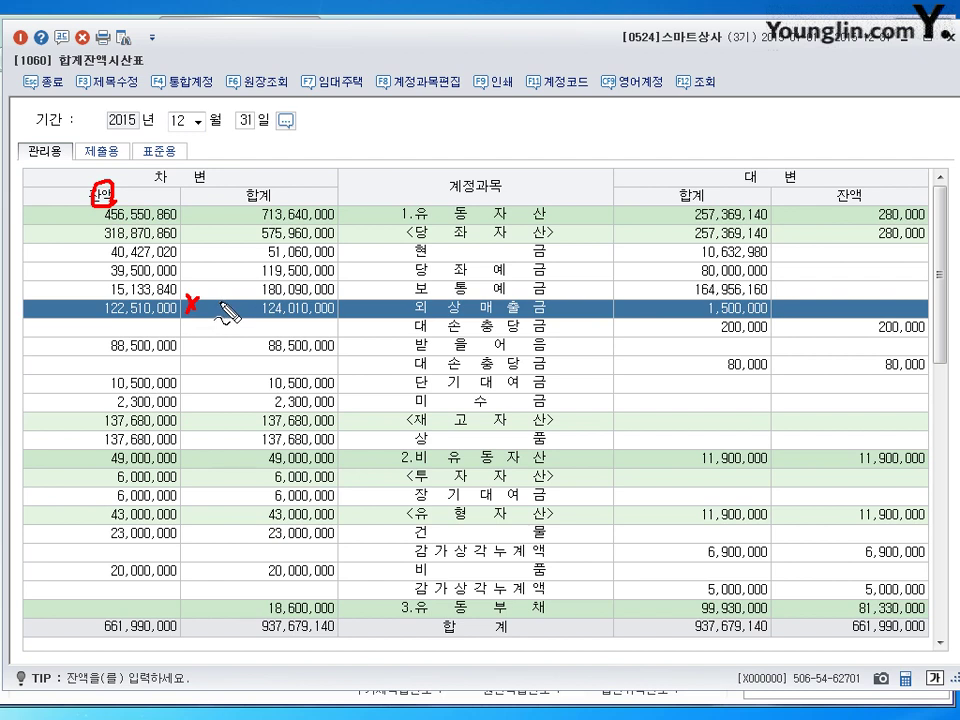
{"action": "mouse_move", "coordinate": [218, 299]}
{"action": "left_mouse_down"}
{"action": "mouse_move", "coordinate": [222, 312]}
{"action": "mouse_move", "coordinate": [245, 306]}
{"action": "left_mouse_up"}
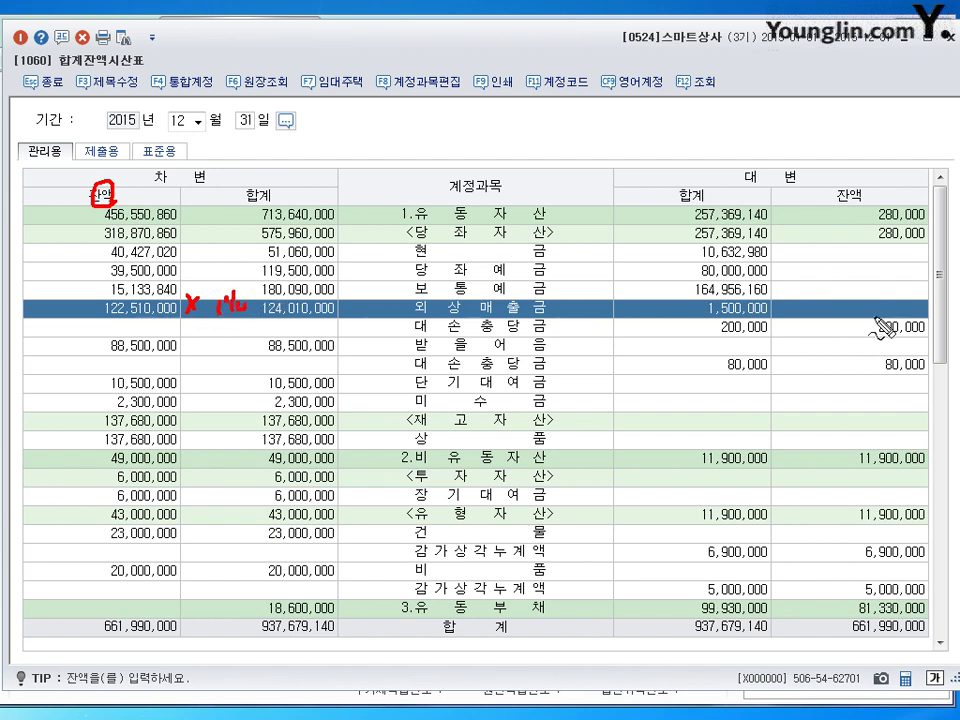
{"action": "mouse_move", "coordinate": [845, 323]}
{"action": "left_mouse_down"}
{"action": "mouse_move", "coordinate": [930, 325]}
{"action": "mouse_move", "coordinate": [893, 343]}
{"action": "left_mouse_up"}
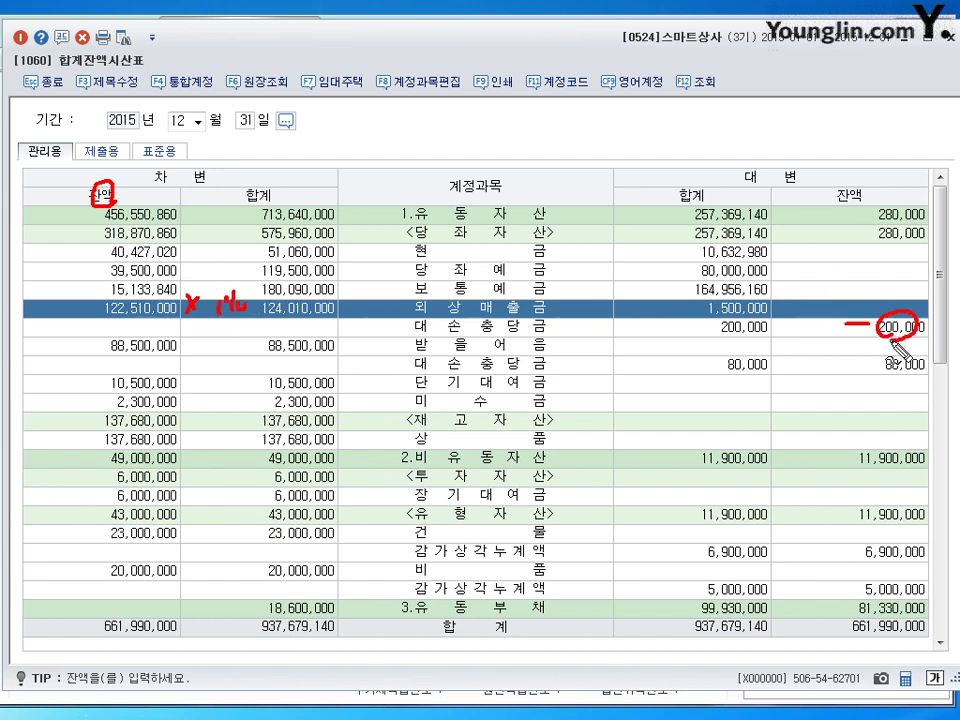
{"action": "left_click_drag", "start_coordinate": [837, 184], "coordinate": [850, 208]}
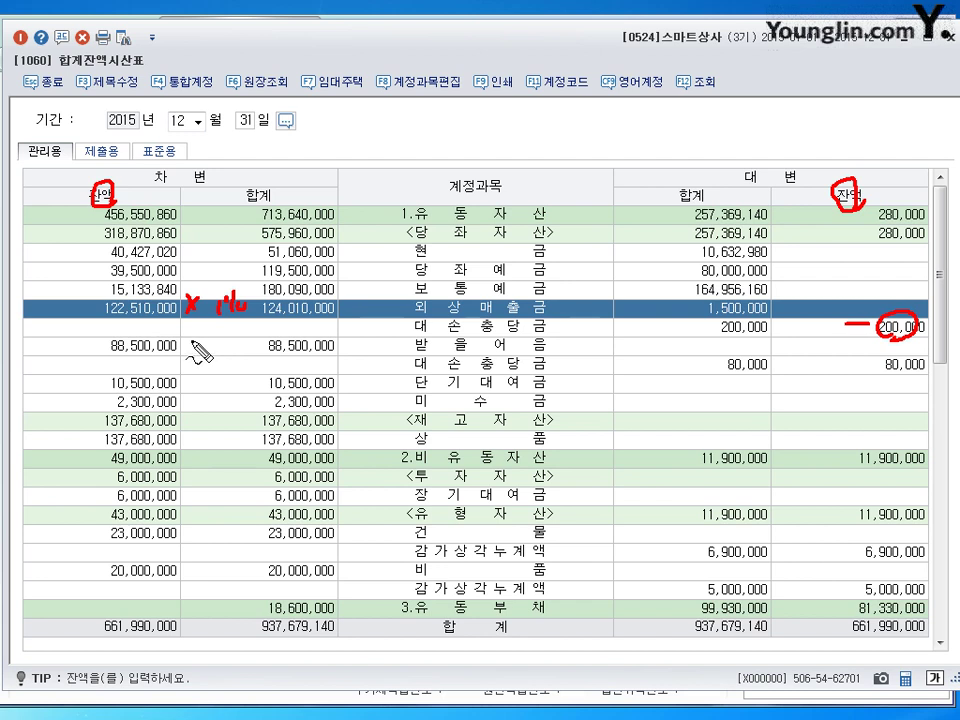
- Annotate 받을어음 88,500,000 at 1%, its 80,000 allowance, and 상품 137,680,000; then clear and reload
{"action": "left_click_drag", "start_coordinate": [183, 340], "coordinate": [193, 355]}
{"action": "left_click_drag", "start_coordinate": [193, 340], "coordinate": [183, 355]}
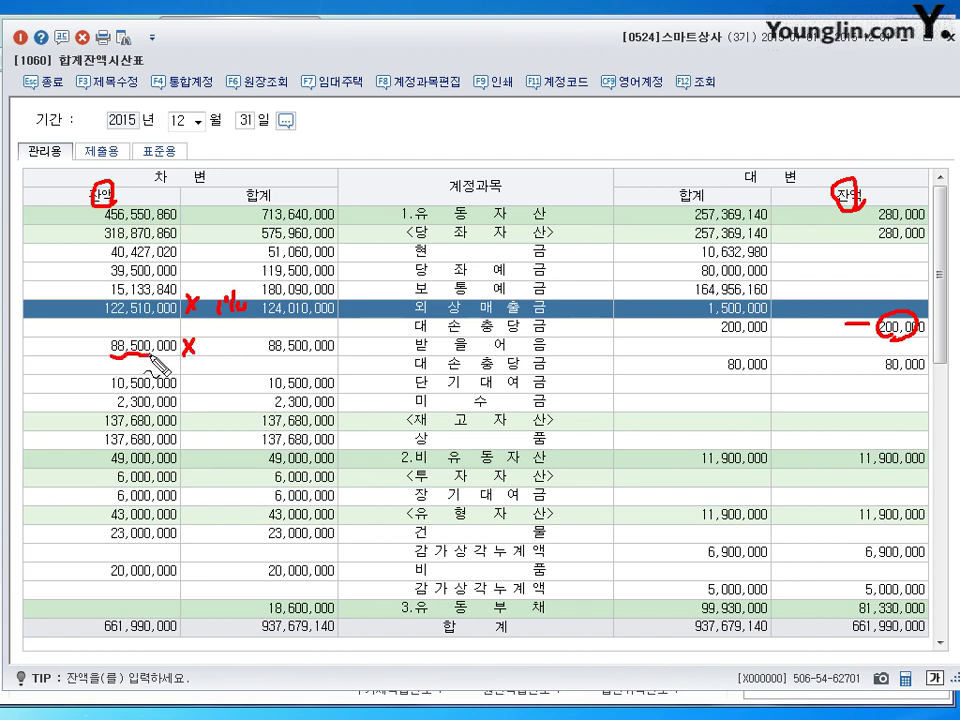
{"action": "left_click_drag", "start_coordinate": [110, 352], "coordinate": [212, 356]}
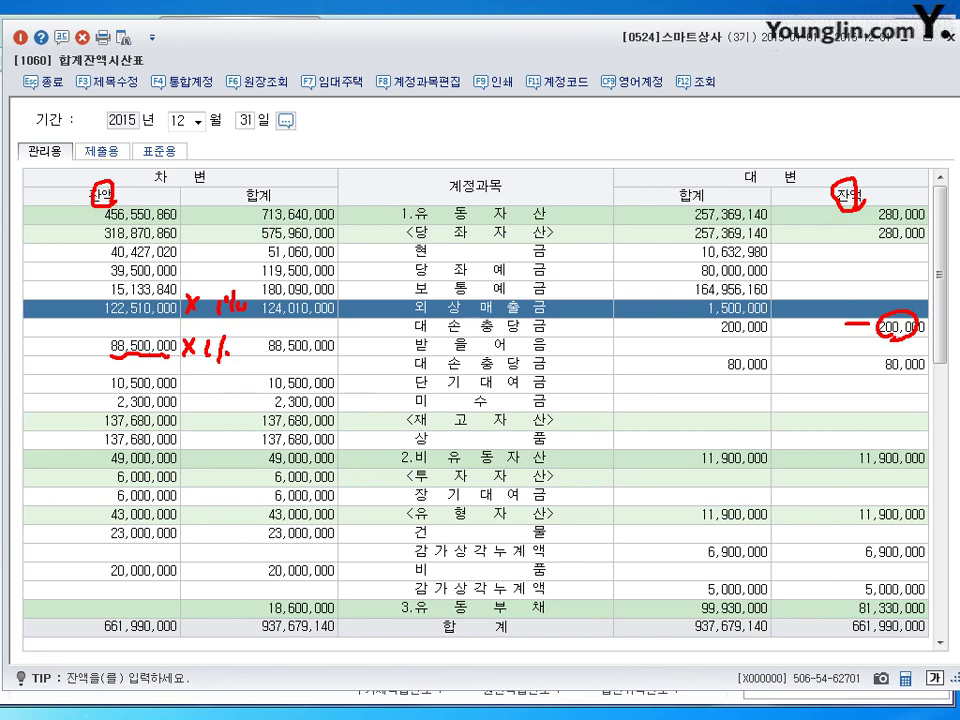
{"action": "mouse_move", "coordinate": [848, 364]}
{"action": "left_mouse_down"}
{"action": "mouse_move", "coordinate": [896, 390]}
{"action": "mouse_move", "coordinate": [930, 358]}
{"action": "left_mouse_up"}
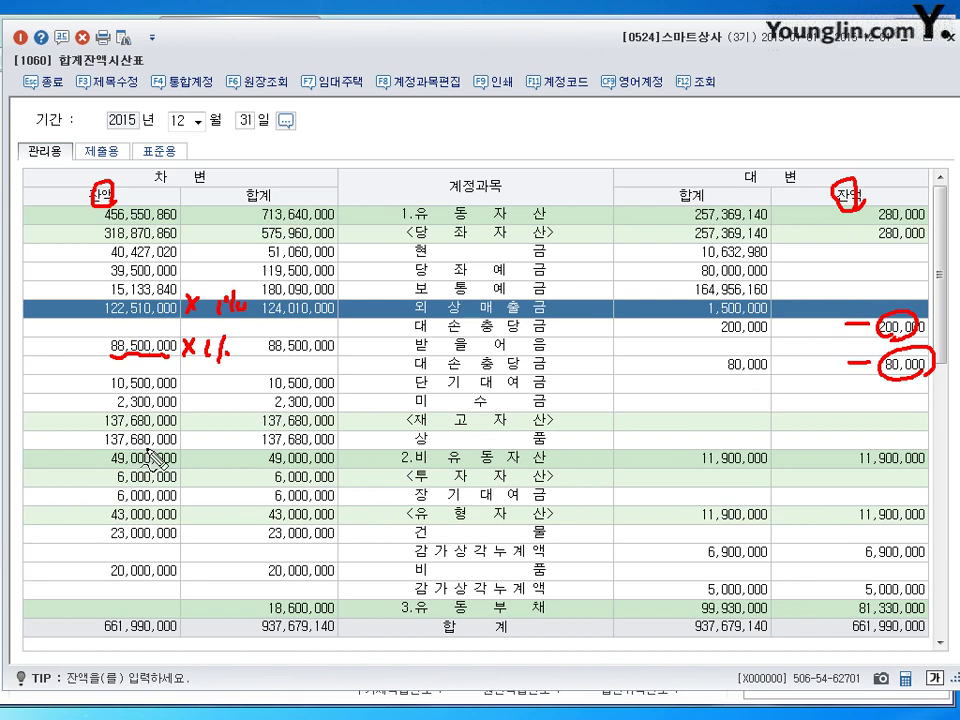
{"action": "mouse_move", "coordinate": [142, 455]}
{"action": "left_mouse_down"}
{"action": "mouse_move", "coordinate": [100, 446]}
{"action": "mouse_move", "coordinate": [185, 440]}
{"action": "mouse_move", "coordinate": [150, 455]}
{"action": "left_mouse_up"}
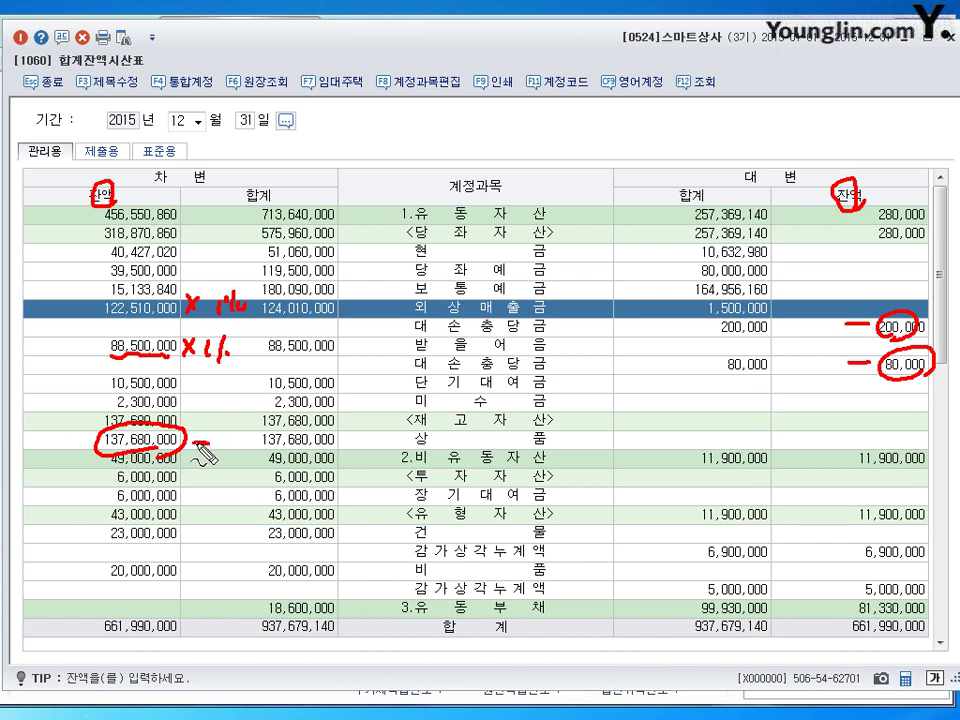
{"action": "mouse_move", "coordinate": [188, 440]}
{"action": "left_mouse_down"}
{"action": "mouse_move", "coordinate": [240, 444]}
{"action": "mouse_move", "coordinate": [234, 454]}
{"action": "mouse_move", "coordinate": [250, 456]}
{"action": "mouse_move", "coordinate": [271, 438]}
{"action": "mouse_move", "coordinate": [292, 448]}
{"action": "mouse_move", "coordinate": [322, 440]}
{"action": "left_mouse_up"}
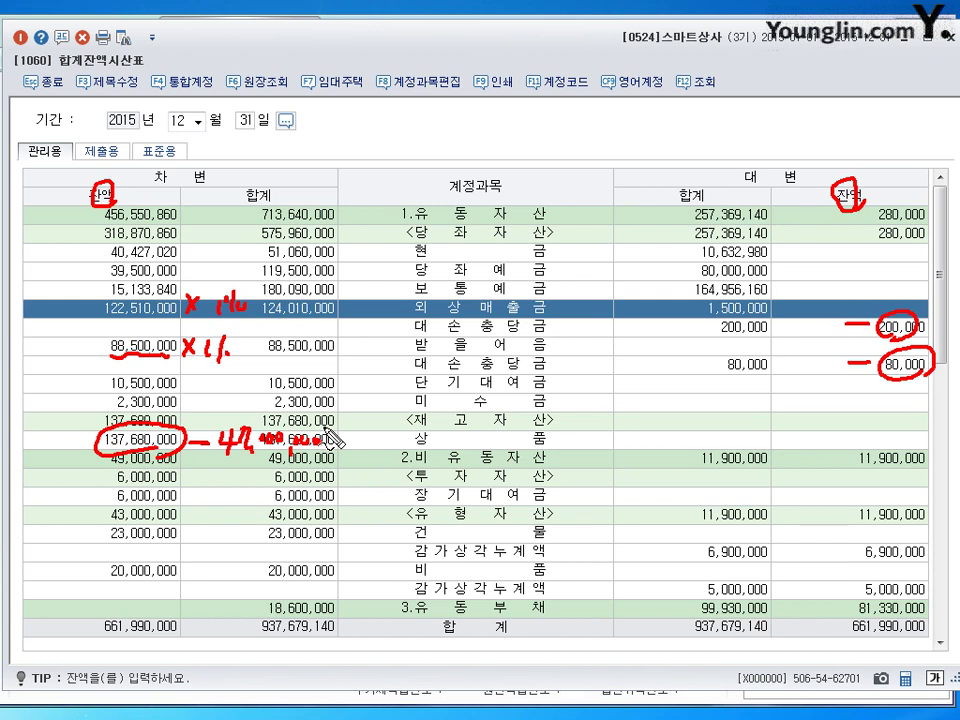
{"action": "key", "text": "Escape"}
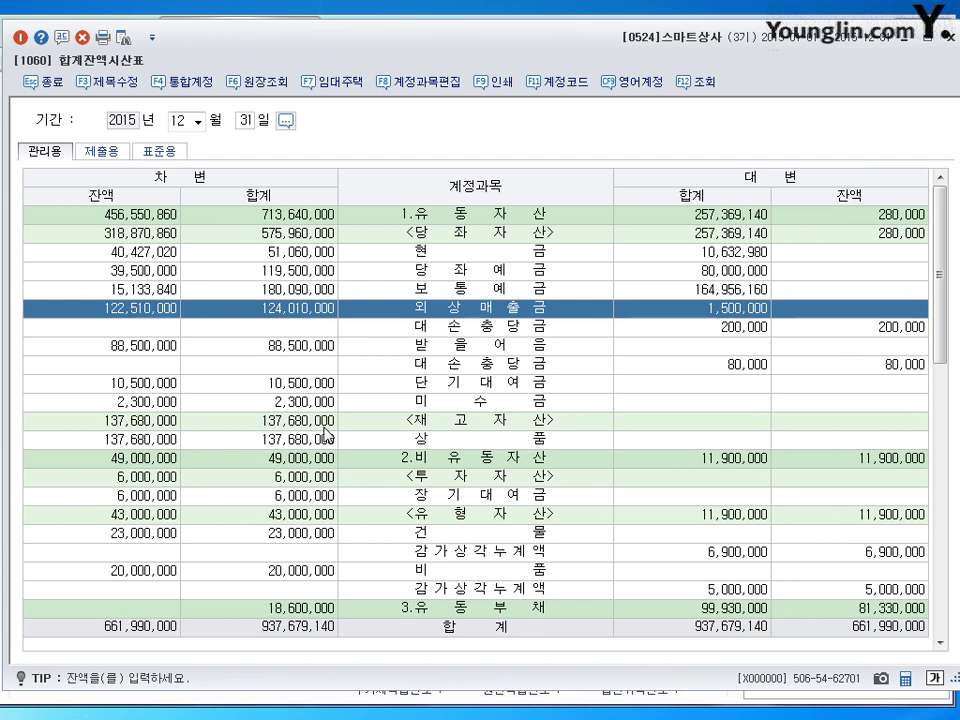
{"action": "key", "text": "F12"}
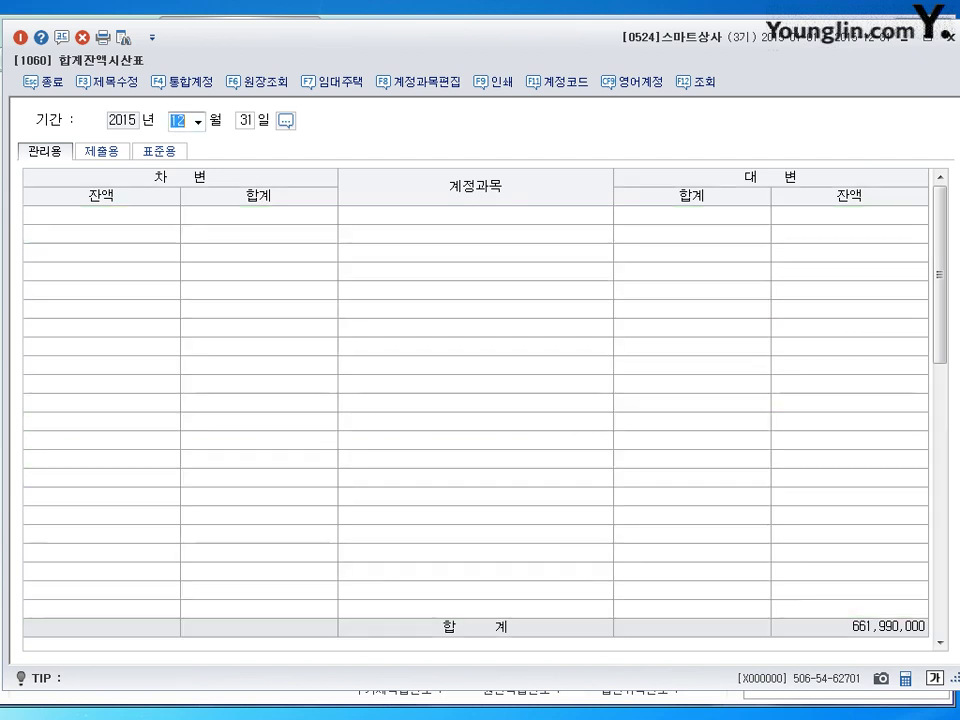
- Close the trial balance and debit 0835 대손상각비 1,830,100 on a new voucher
{"action": "left_click", "coordinate": [950, 37]}
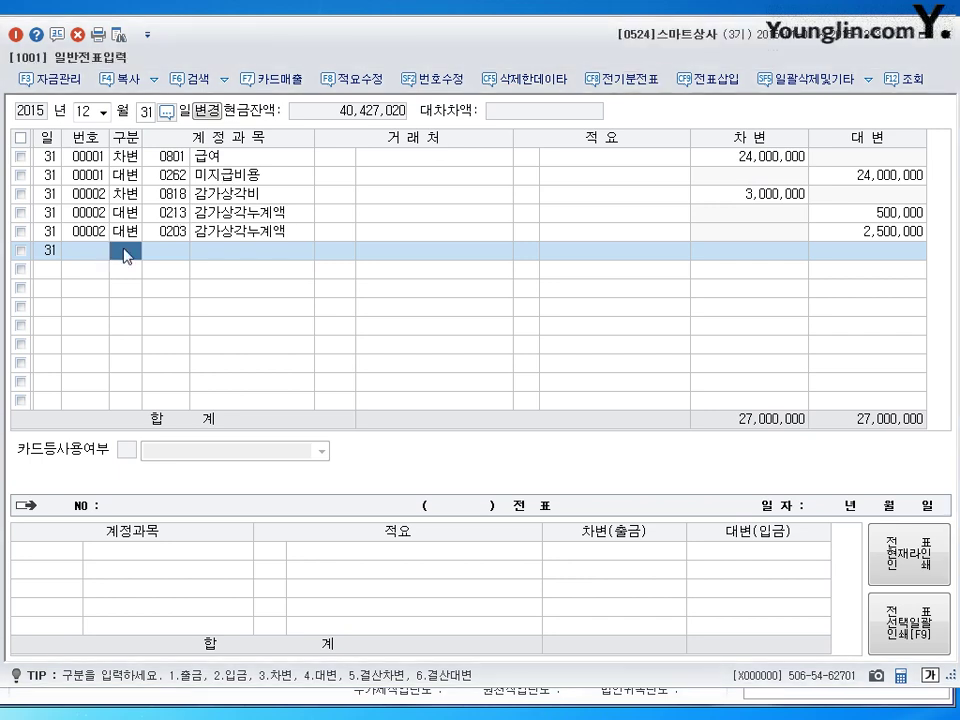
{"action": "type", "text": "3835"}
{"action": "key", "text": "Return"}
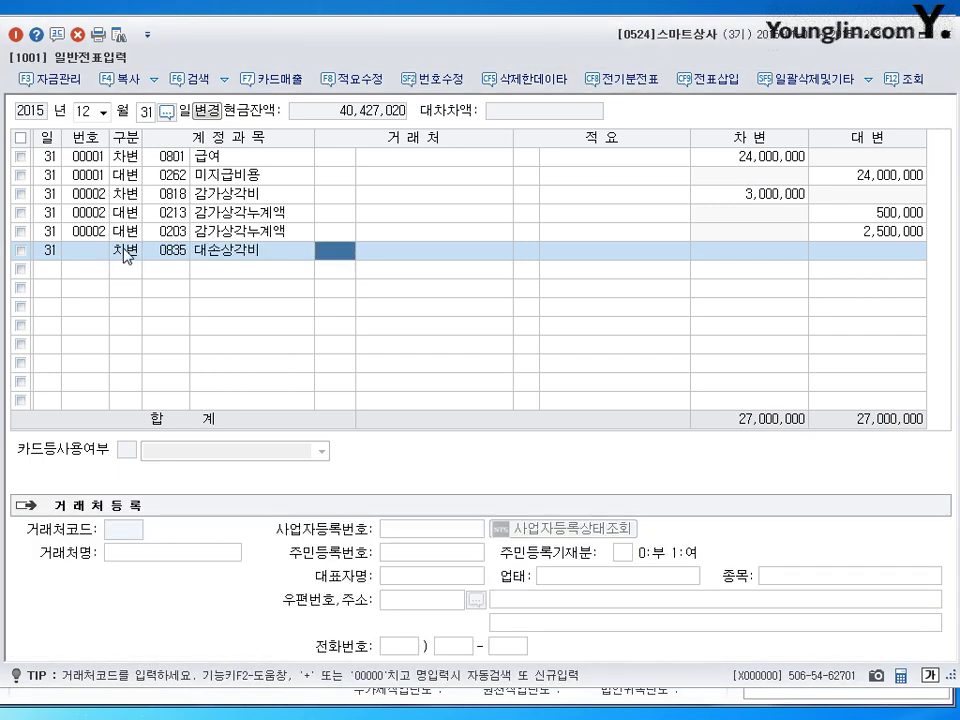
{"action": "key", "text": "Return"}
{"action": "key", "text": "Return"}
{"action": "key", "text": "Return"}
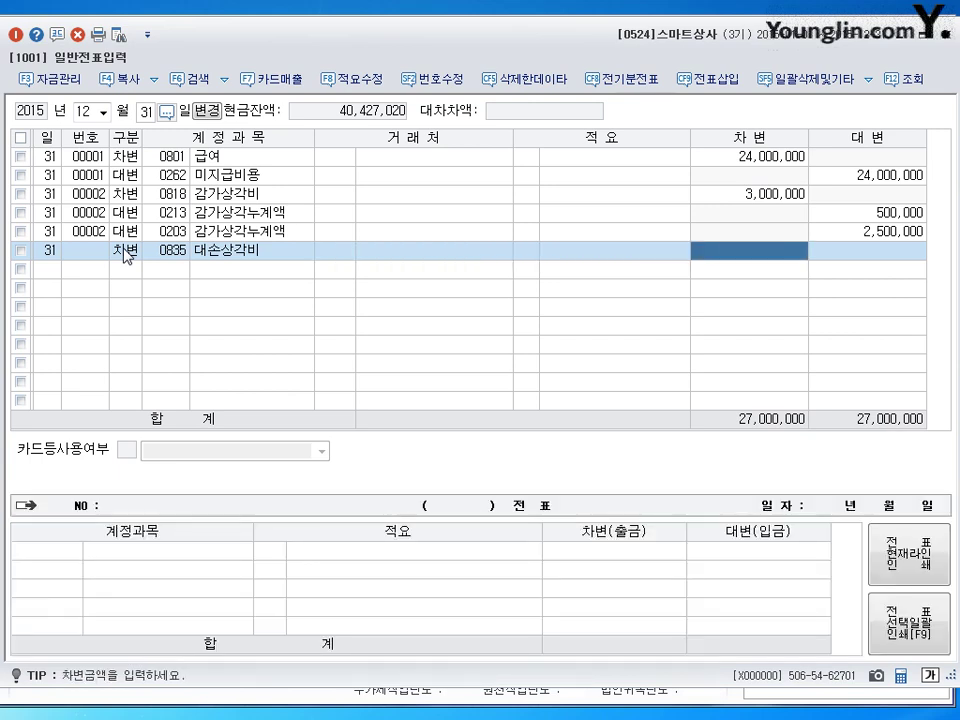
{"action": "type", "text": "1,8"}
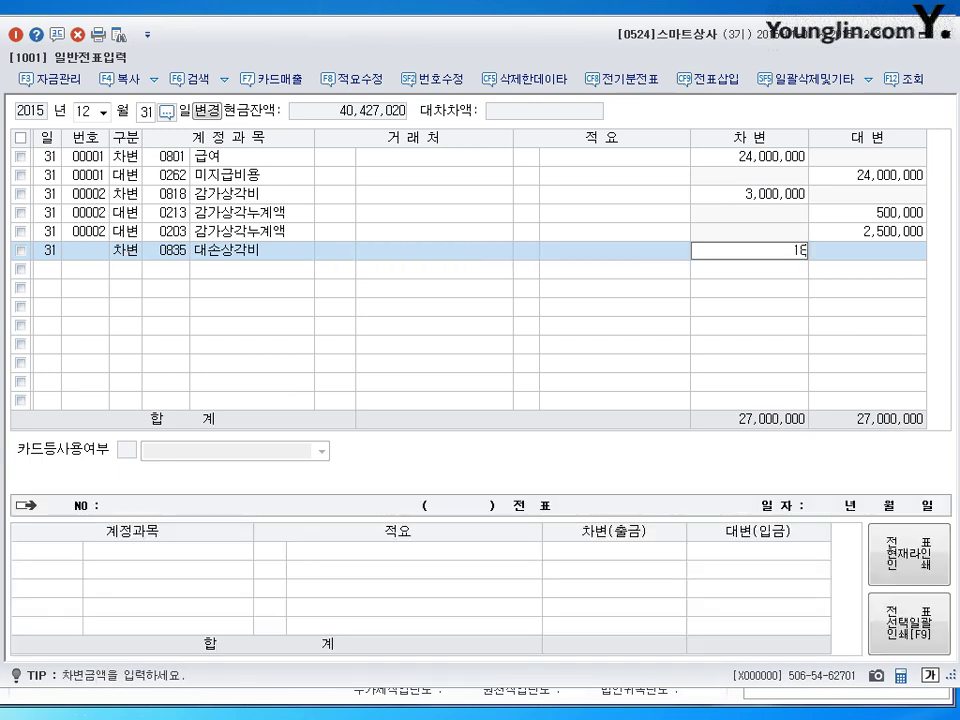
{"action": "type", "text": "30,100"}
{"action": "key", "text": "Return"}
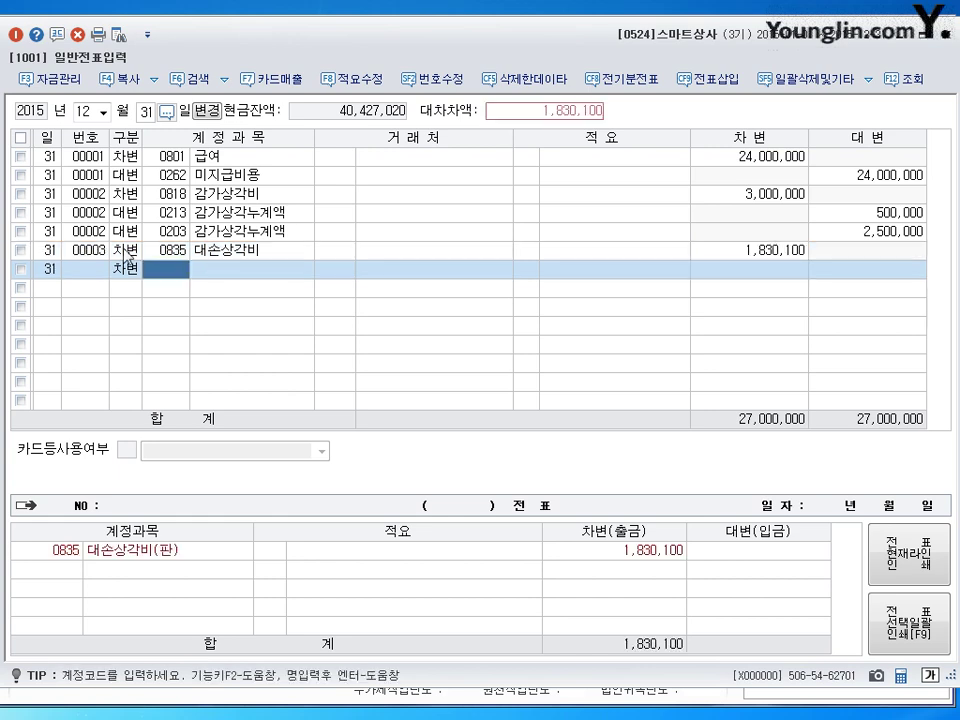
- Credit 0109 대손충당금 for 1,025,100
{"action": "key", "text": "Left"}
{"action": "type", "text": "4"}
{"action": "key", "text": "Return"}
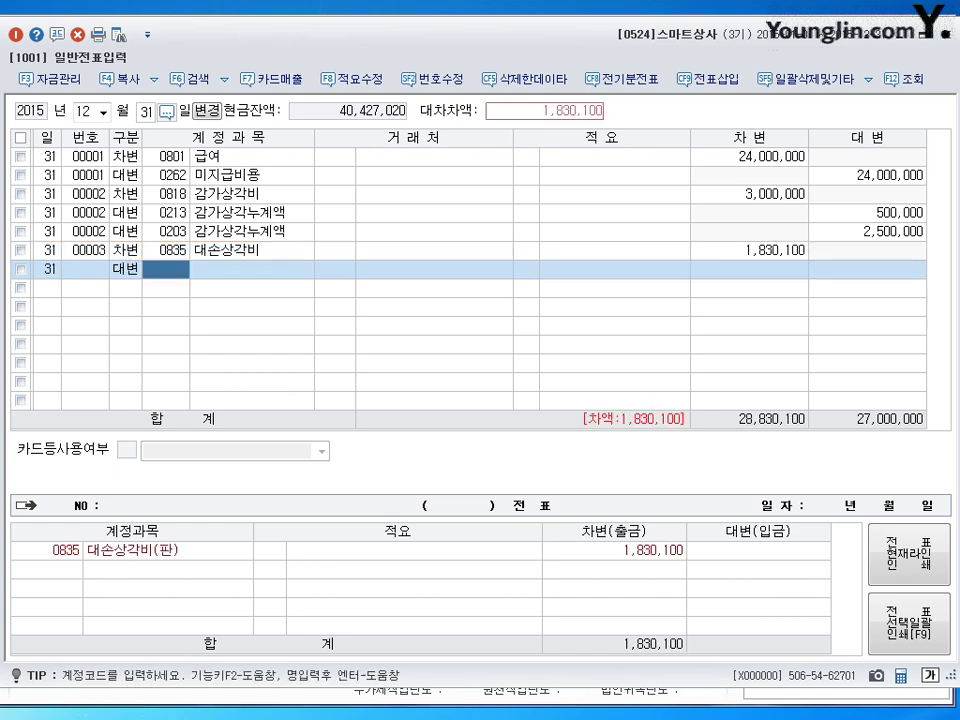
{"action": "type", "text": "109"}
{"action": "key", "text": "Return"}
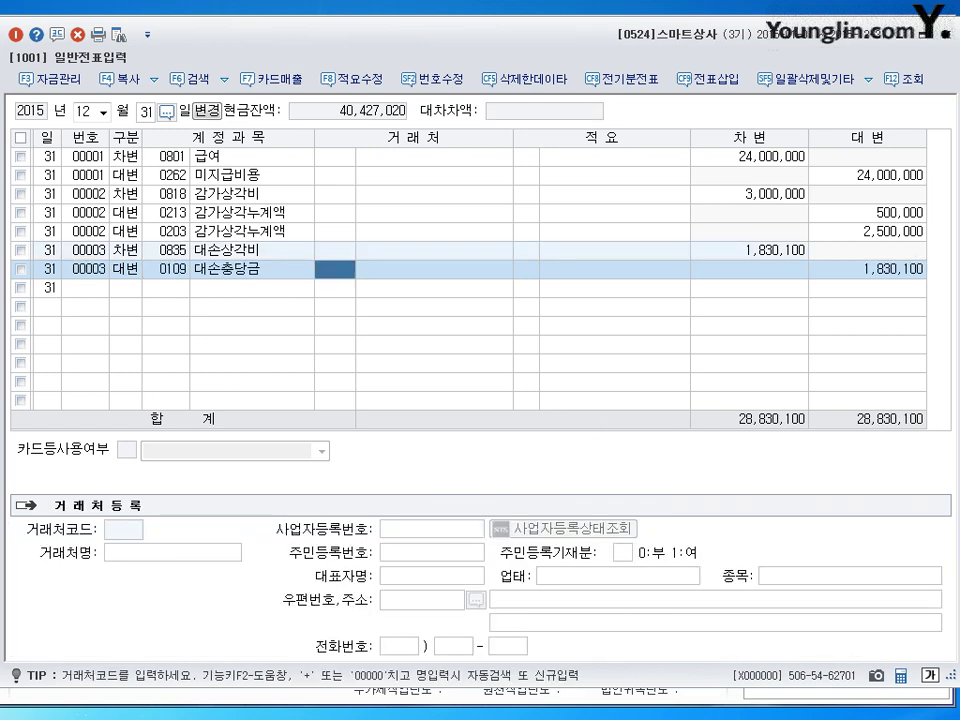
{"action": "key", "text": "Return"}
{"action": "key", "text": "Return"}
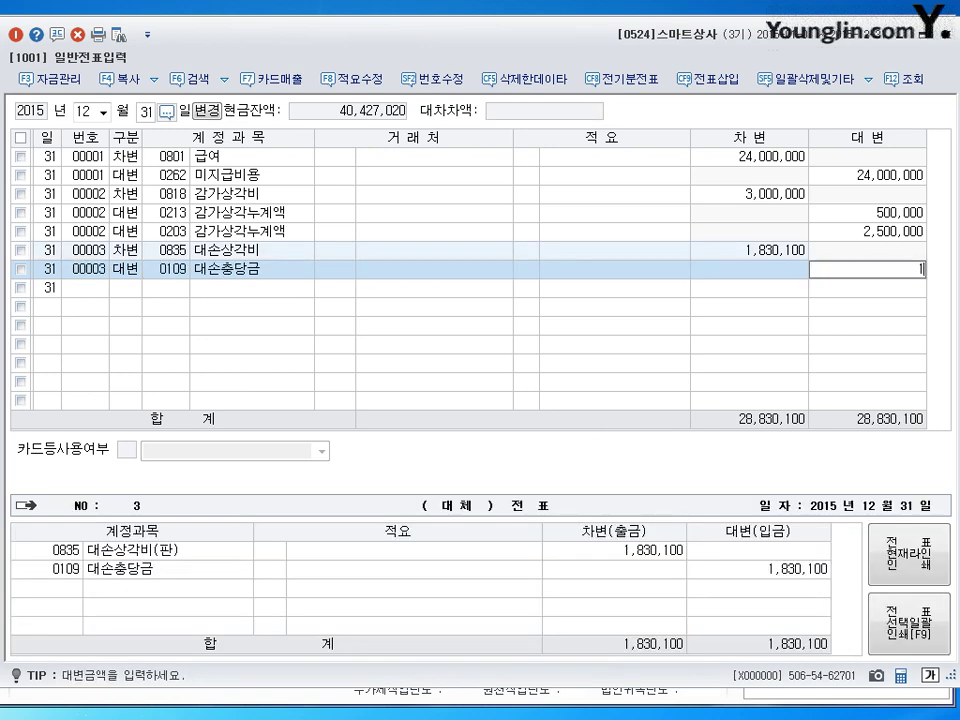
{"action": "type", "text": "1020"}
{"action": "key", "text": "BackSpace"}
{"action": "type", "text": "5100"}
{"action": "key", "text": "Return"}
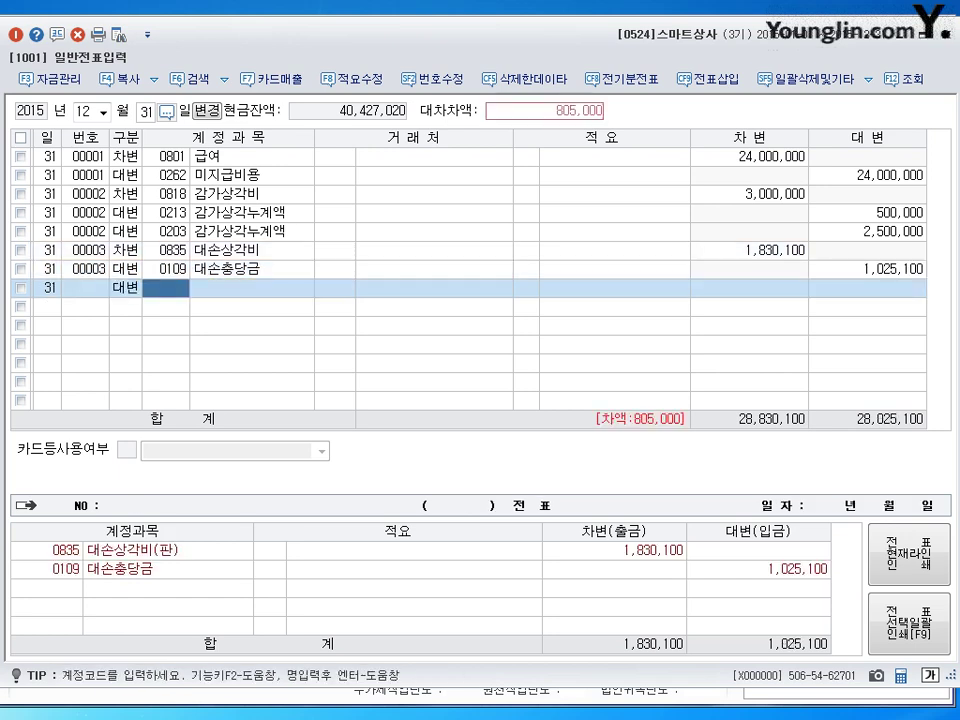
- Credit 0111 대손충당금 for the remaining 805,000
{"action": "type", "text": "111"}
{"action": "key", "text": "Return"}
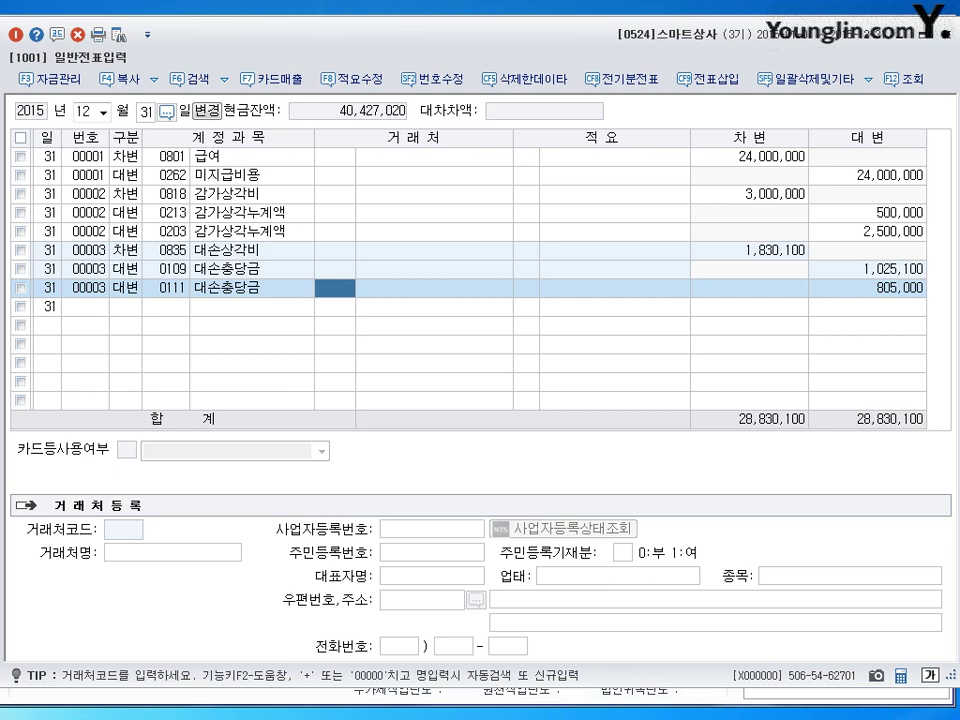
{"action": "key", "text": "Return"}
{"action": "key", "text": "Return"}
{"action": "key", "text": "Return"}
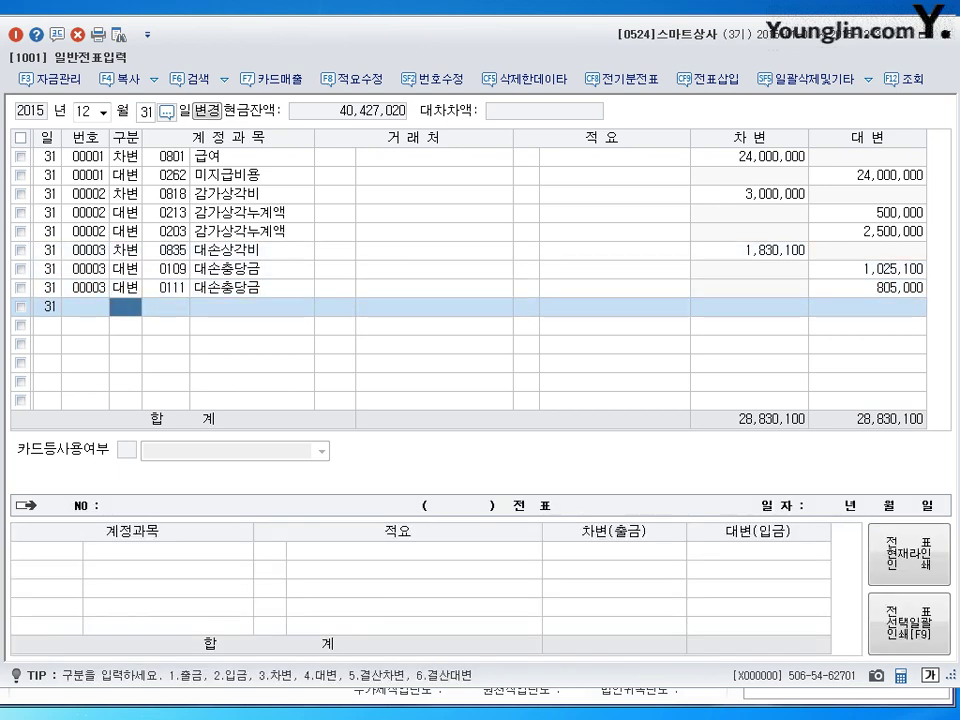
- Enter a 결차 line debiting 0451 상품매출원가 for 90,680,000
{"action": "type", "text": "5"}
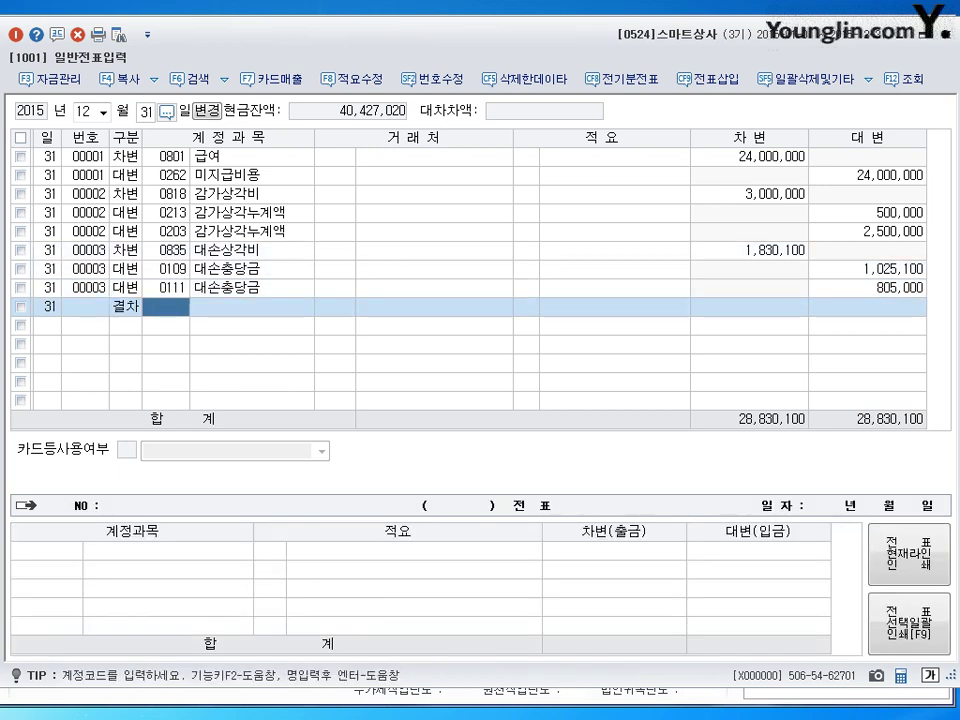
{"action": "type", "text": "451"}
{"action": "key", "text": "Return"}
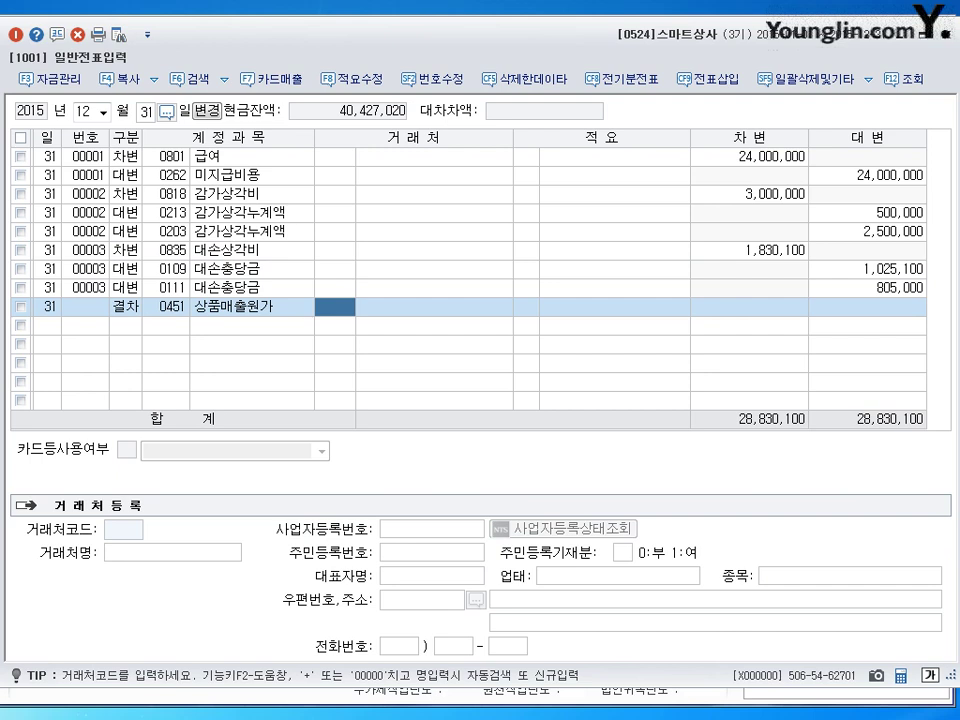
{"action": "key", "text": "Return"}
{"action": "key", "text": "Return"}
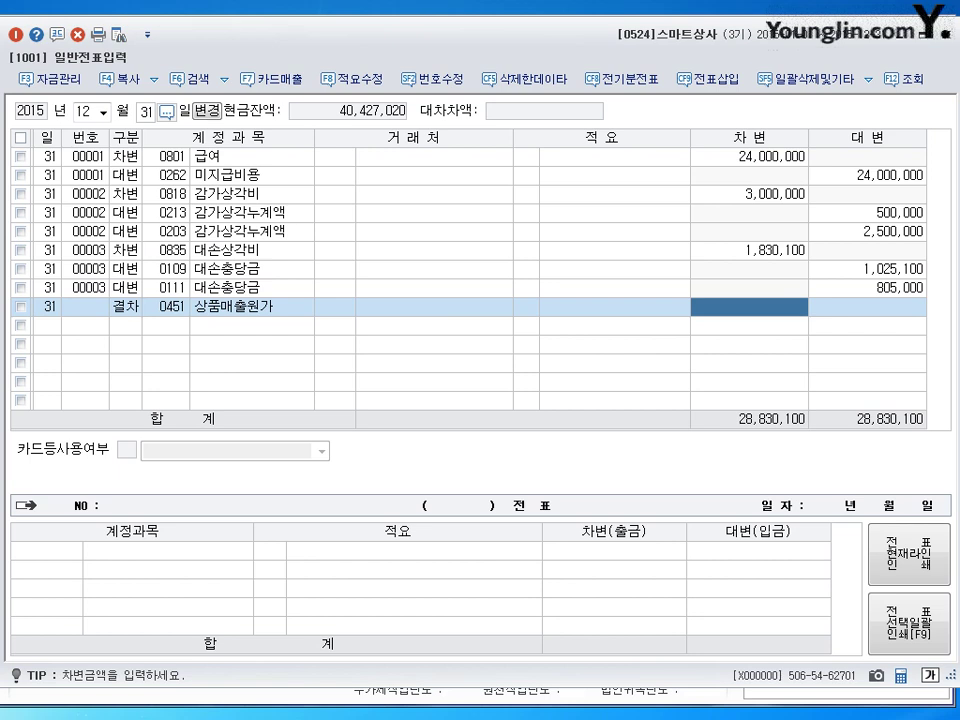
{"action": "type", "text": "90"}
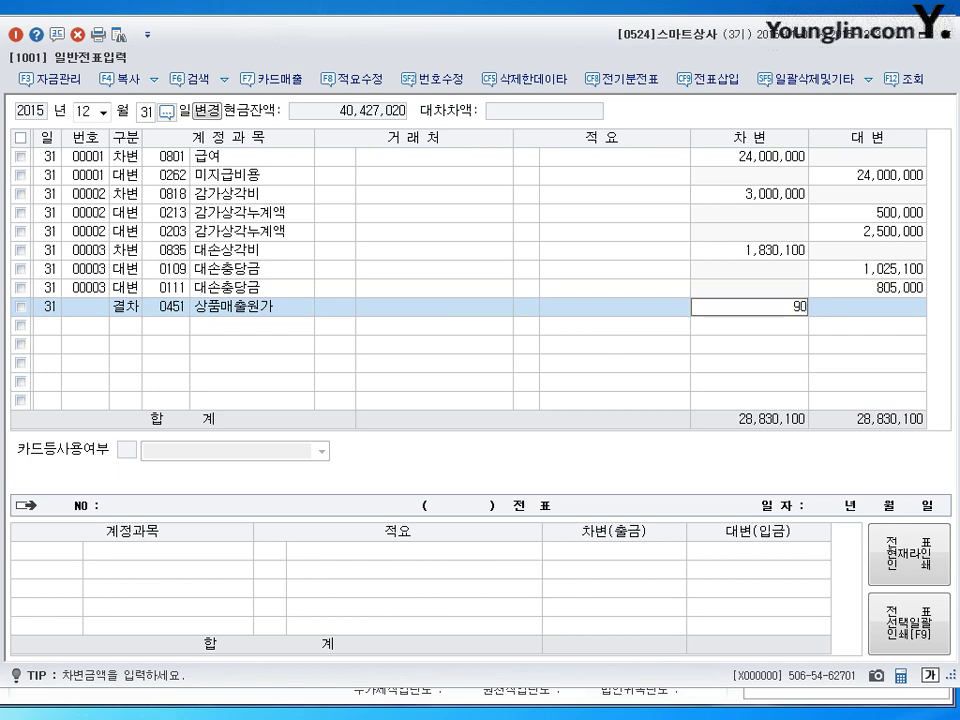
{"action": "type", "text": "6"}
{"action": "type", "text": "680000"}
{"action": "key", "text": "Return"}
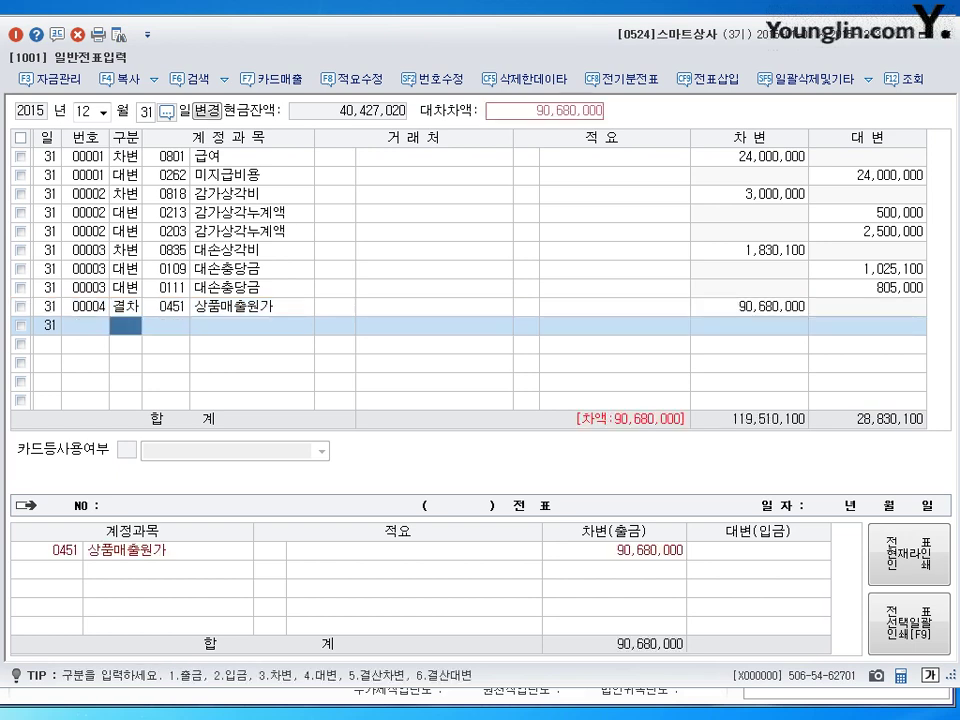
{"action": "type", "text": "6"}
- Add the 결대 credit to 0146 상품 and close the journal entry window
{"action": "key", "text": "Return"}
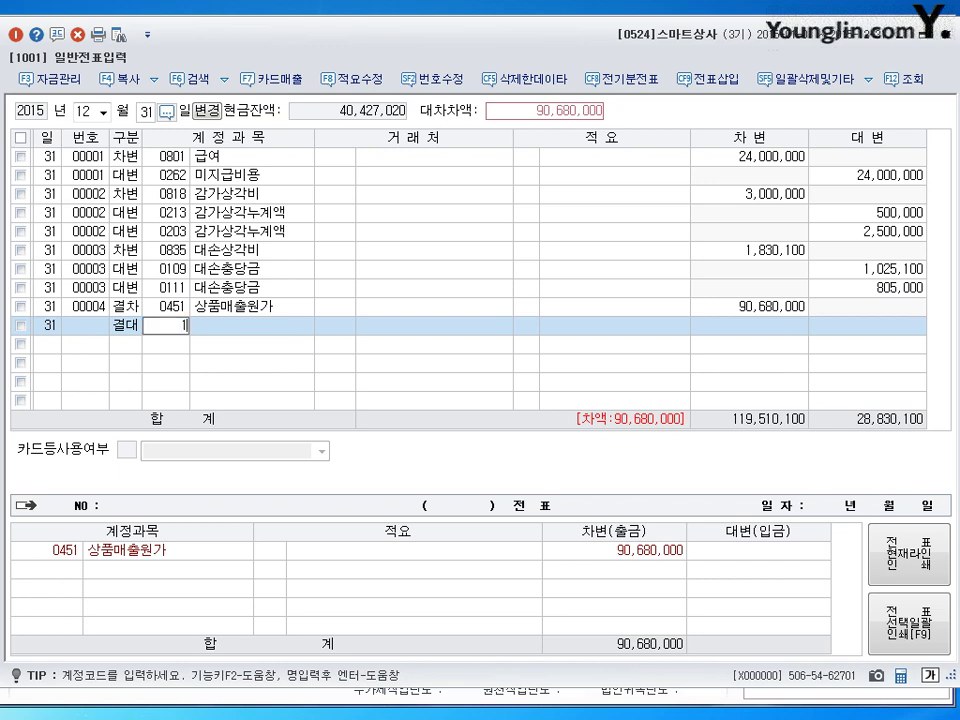
{"action": "type", "text": "146"}
{"action": "key", "text": "Return"}
{"action": "key", "text": "Return"}
{"action": "key", "text": "Return"}
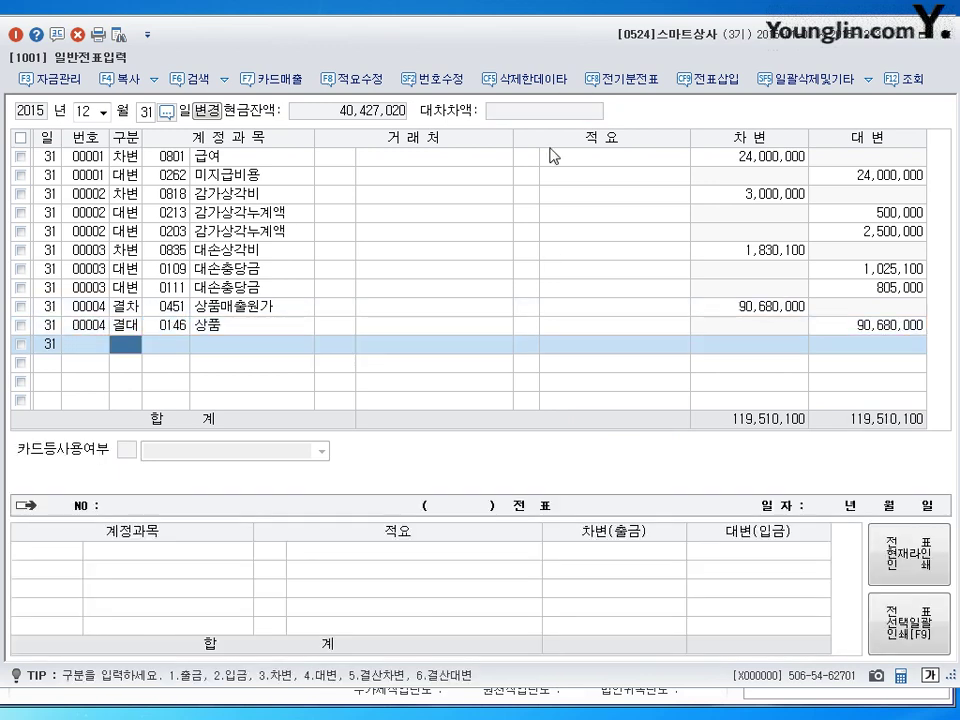
{"action": "left_click", "coordinate": [938, 28]}
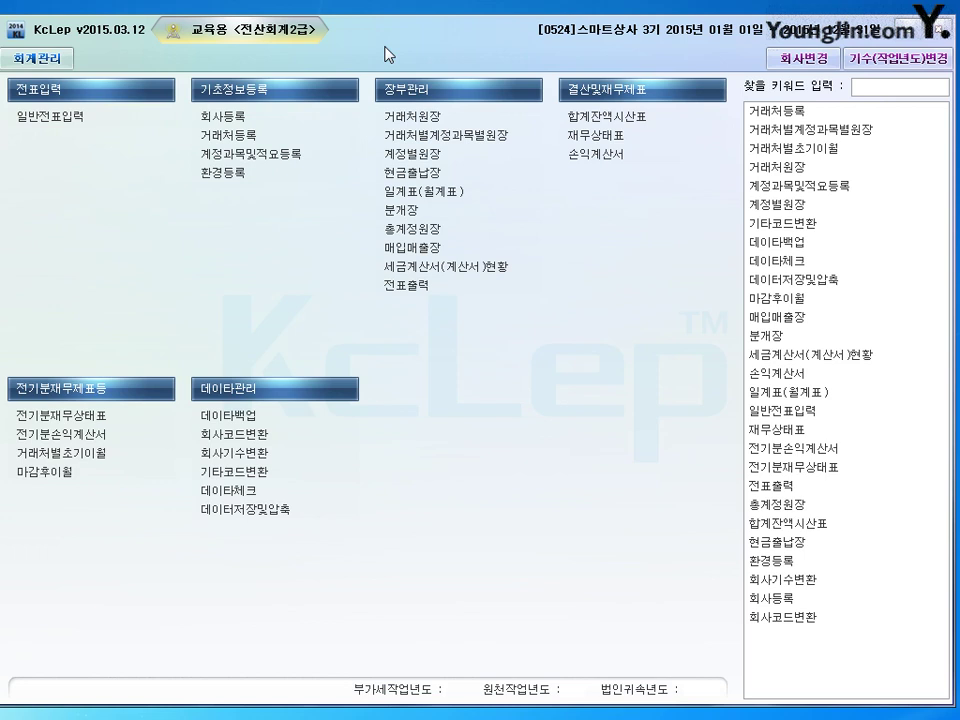
{"action": "left_click", "coordinate": [598, 138]}
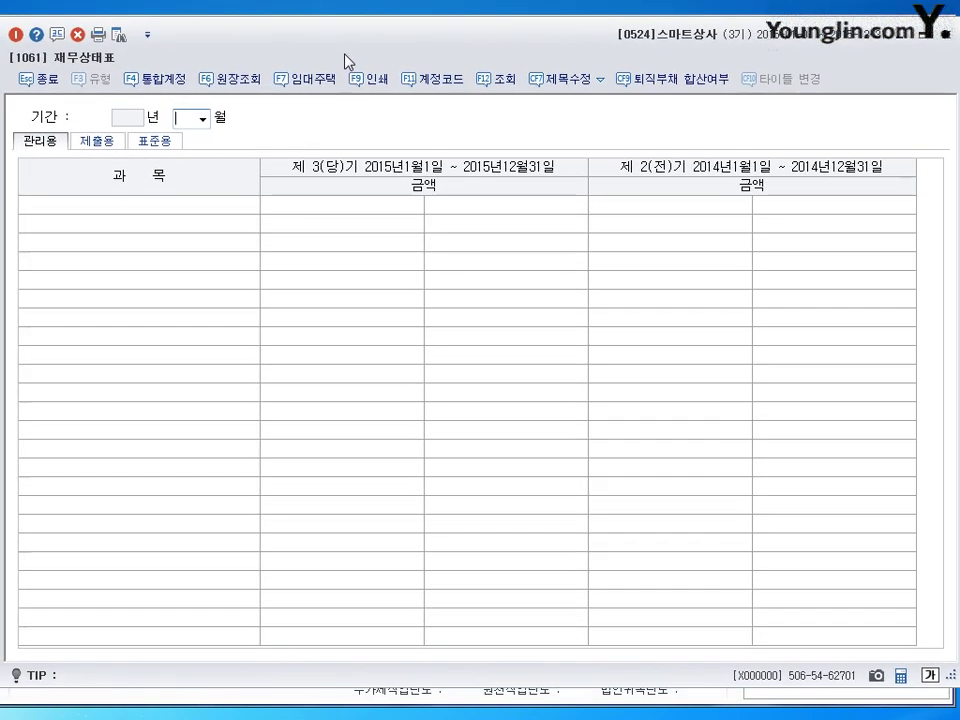
{"action": "type", "text": "2"}
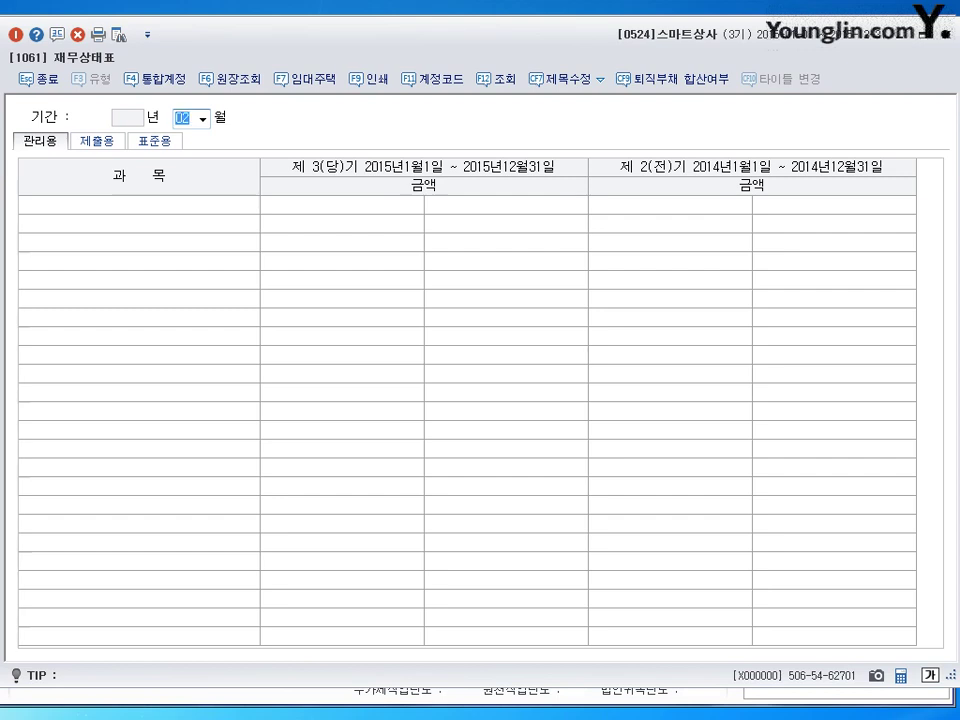
{"action": "key", "text": "Return"}
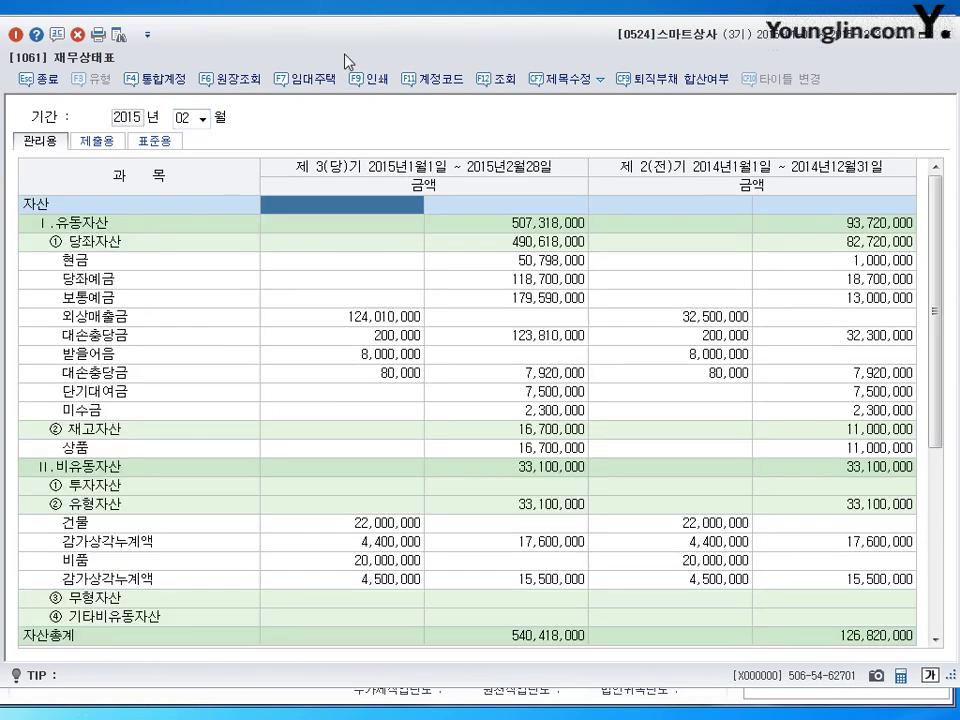
{"action": "scroll", "coordinate": [370, 382], "scroll_direction": "down", "scroll_amount": 5}
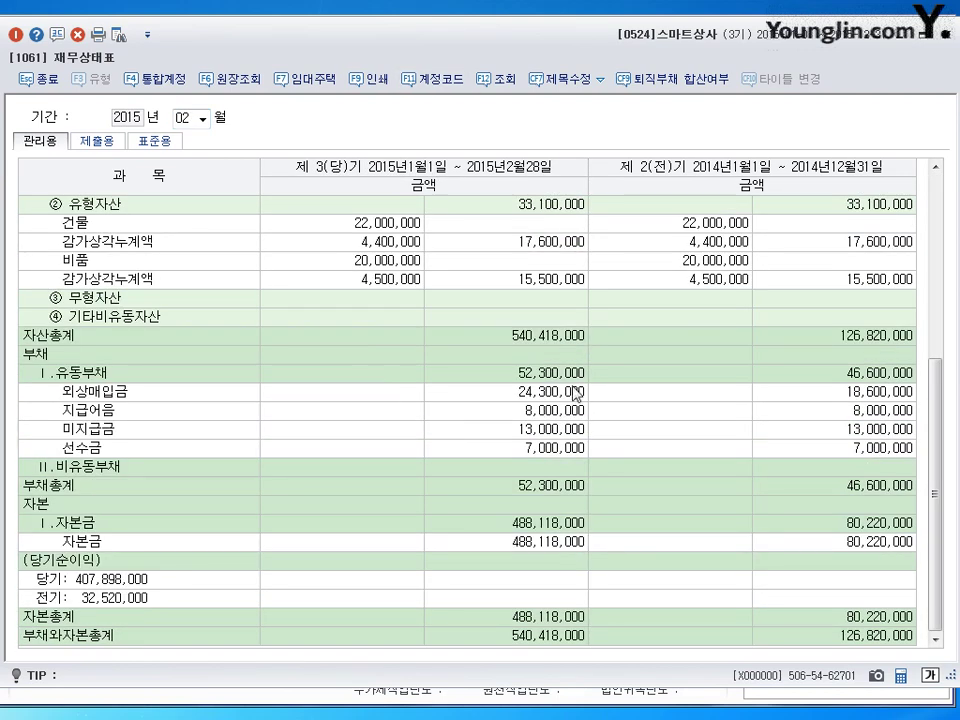
{"action": "left_click", "coordinate": [540, 374]}
{"action": "key", "text": "Right"}
{"action": "left_click", "coordinate": [555, 375]}
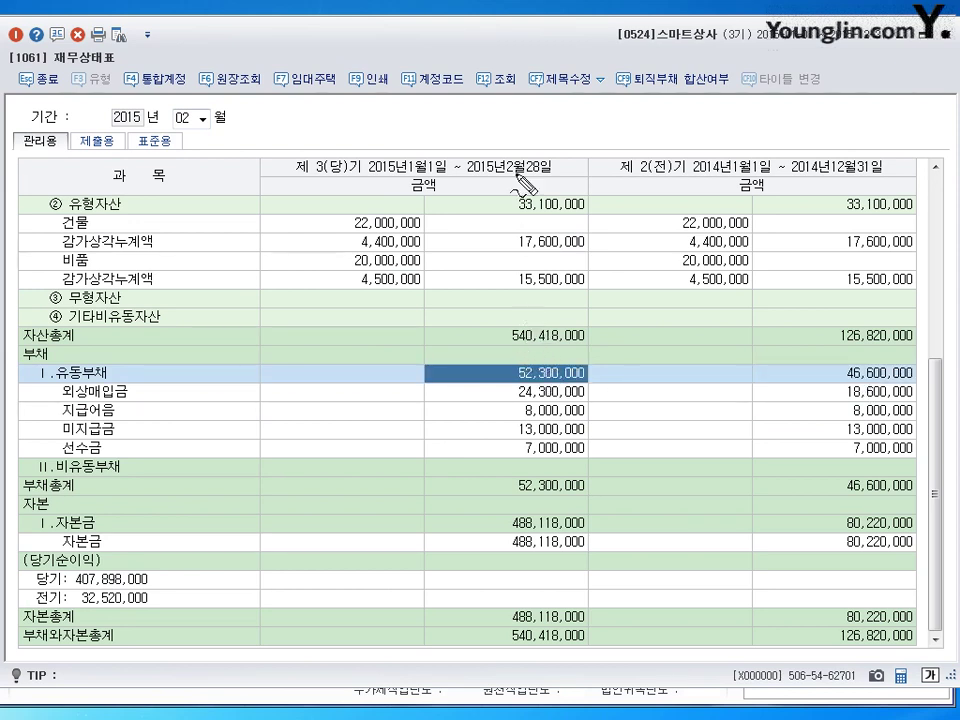
{"action": "left_click_drag", "start_coordinate": [510, 181], "coordinate": [551, 184]}
{"action": "mouse_move", "coordinate": [516, 392]}
{"action": "left_mouse_down"}
{"action": "mouse_move", "coordinate": [598, 385]}
{"action": "mouse_move", "coordinate": [500, 360]}
{"action": "mouse_move", "coordinate": [503, 383]}
{"action": "left_mouse_up"}
{"action": "left_click_drag", "start_coordinate": [790, 184], "coordinate": [908, 182]}
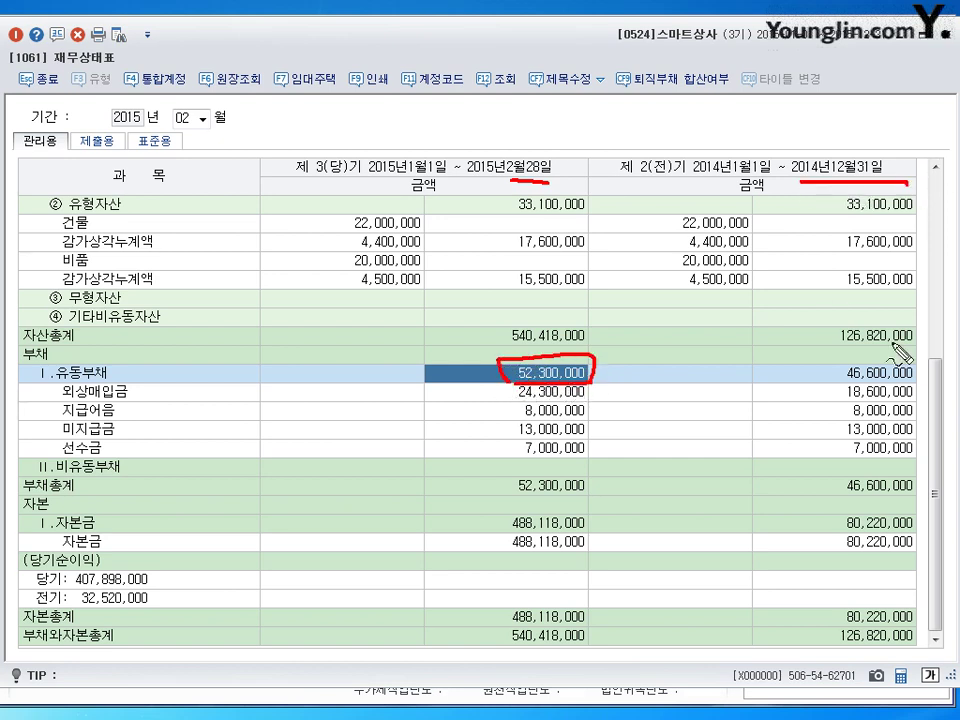
{"action": "mouse_move", "coordinate": [830, 362]}
{"action": "left_mouse_down"}
{"action": "mouse_move", "coordinate": [925, 370]}
{"action": "mouse_move", "coordinate": [848, 395]}
{"action": "left_mouse_up"}
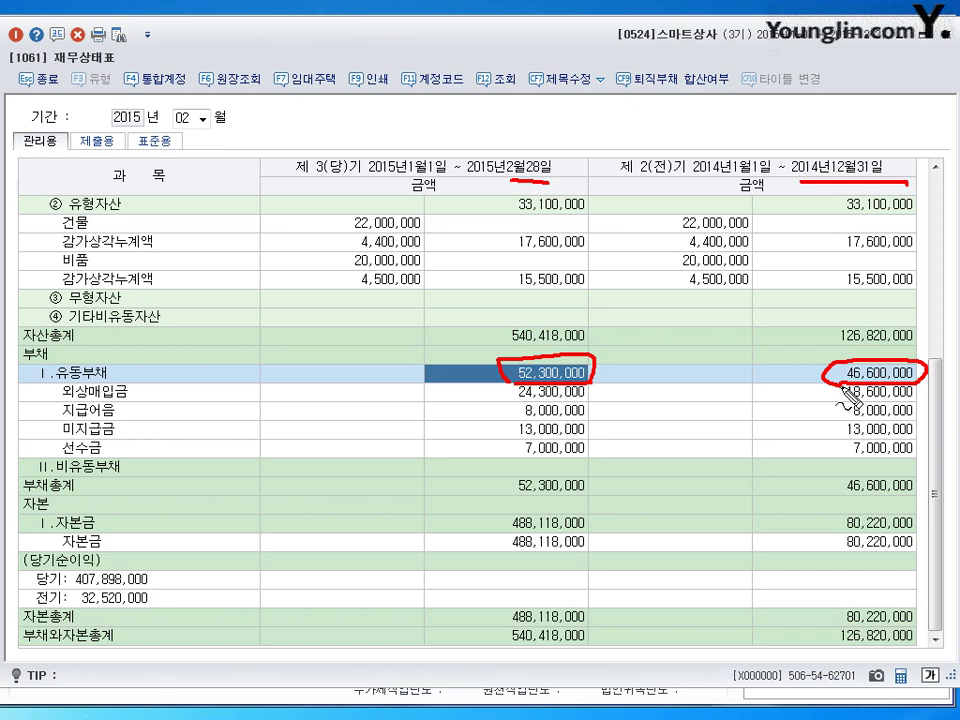
{"action": "left_click_drag", "start_coordinate": [697, 369], "coordinate": [718, 369]}
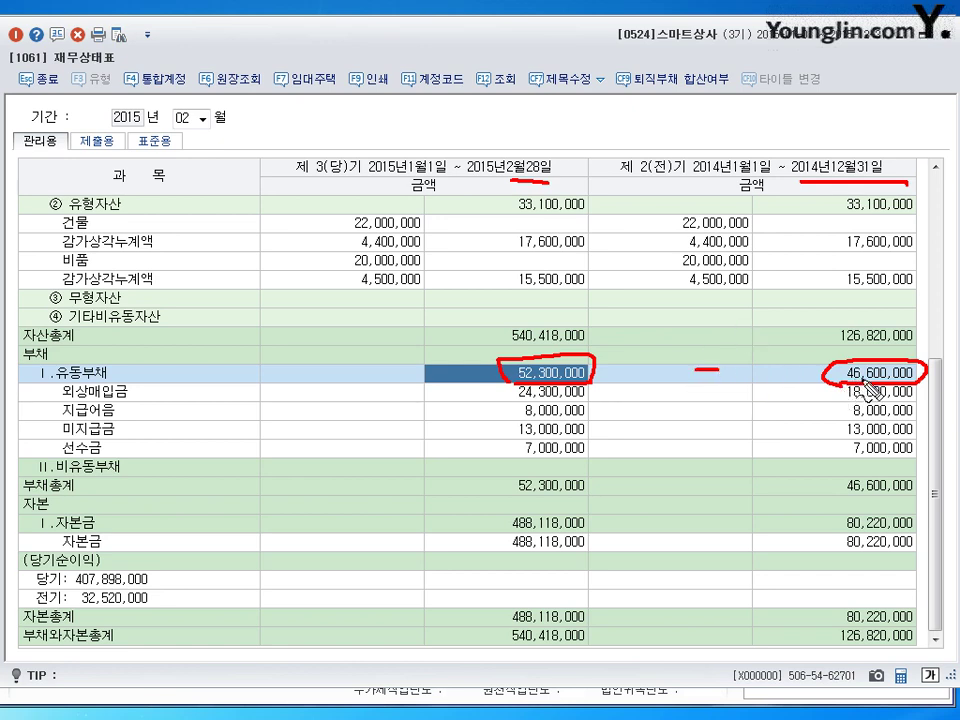
{"action": "mouse_move", "coordinate": [657, 387]}
{"action": "left_mouse_down"}
{"action": "mouse_move", "coordinate": [644, 410]}
{"action": "mouse_move", "coordinate": [648, 432]}
{"action": "mouse_move", "coordinate": [677, 428]}
{"action": "mouse_move", "coordinate": [692, 405]}
{"action": "mouse_move", "coordinate": [727, 420]}
{"action": "mouse_move", "coordinate": [748, 413]}
{"action": "mouse_move", "coordinate": [753, 396]}
{"action": "left_mouse_up"}
{"action": "left_click", "coordinate": [661, 425]}
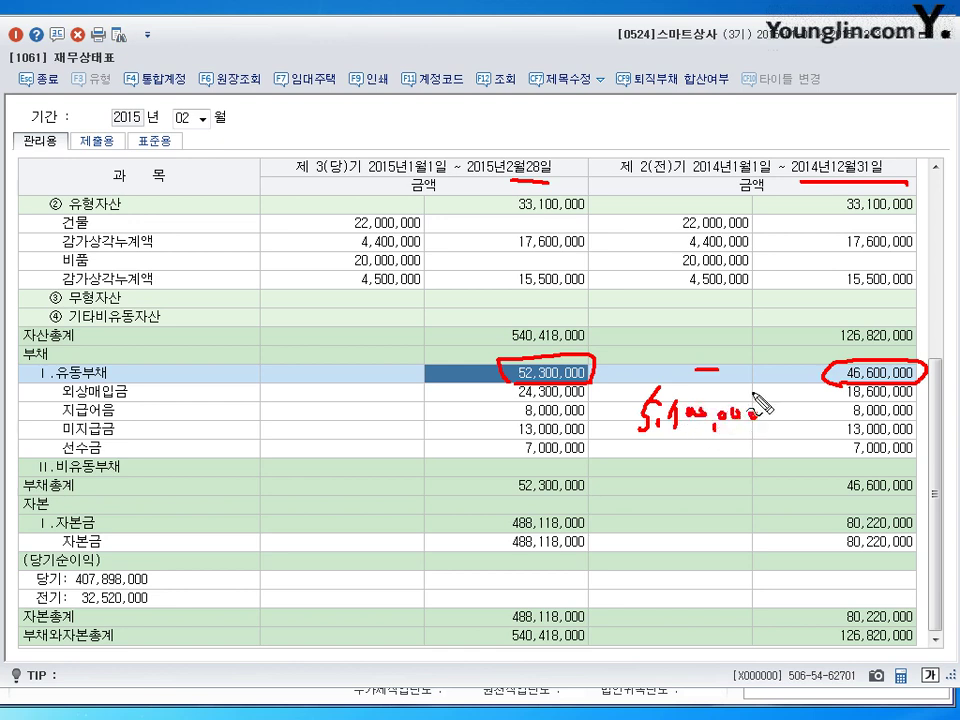
{"action": "key", "text": "Escape"}
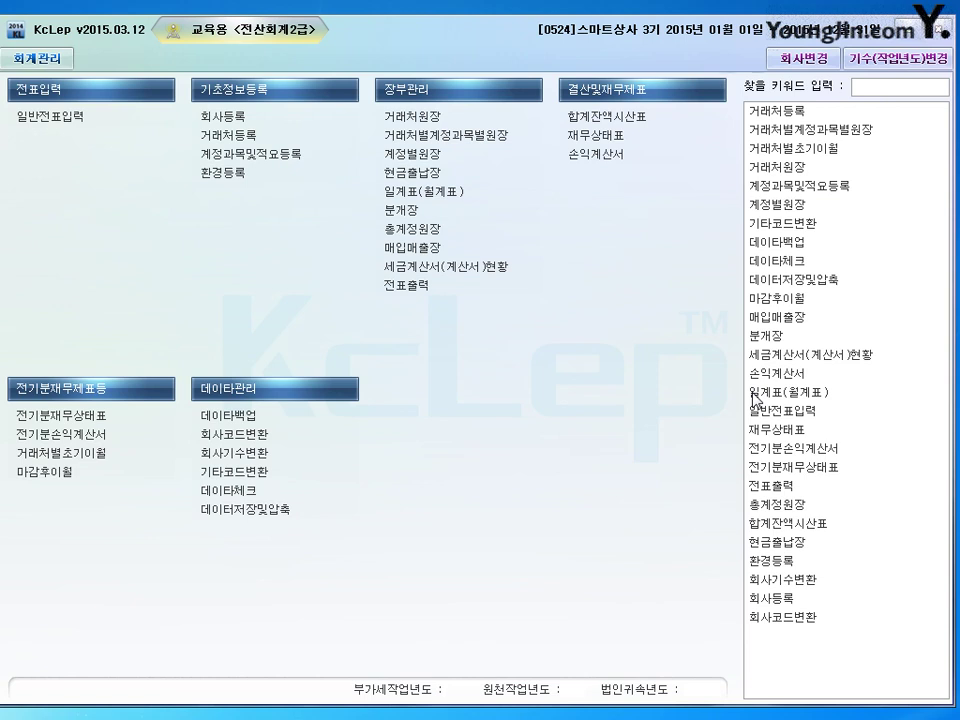
- Reopen the balance sheet and select the 10,500,000 단기대여금 amount
{"action": "left_click", "coordinate": [605, 137]}
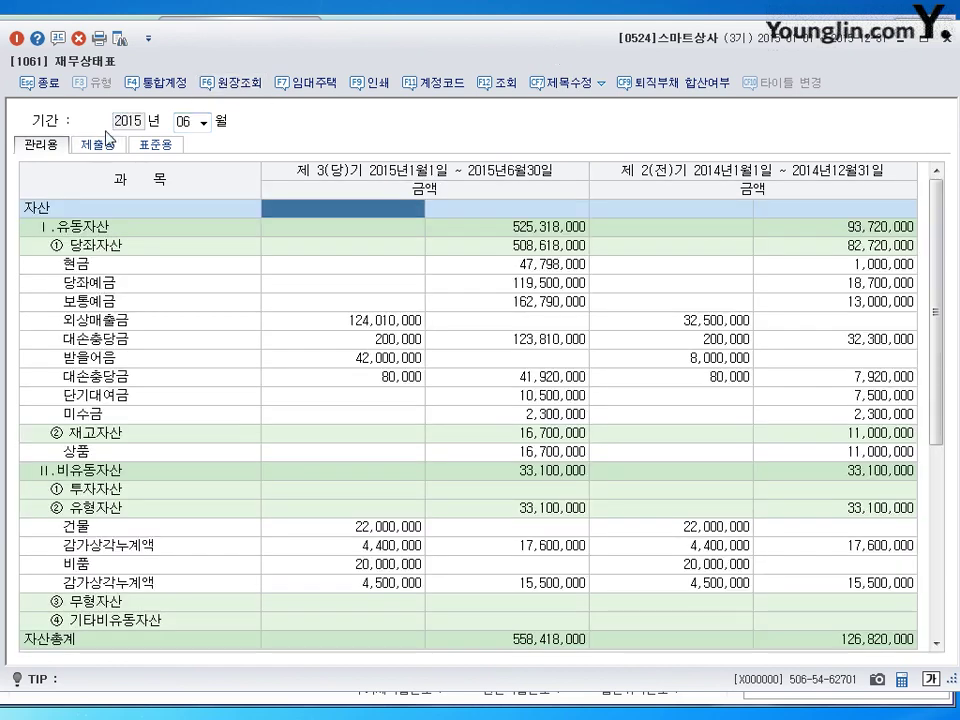
{"action": "left_click", "coordinate": [432, 384]}
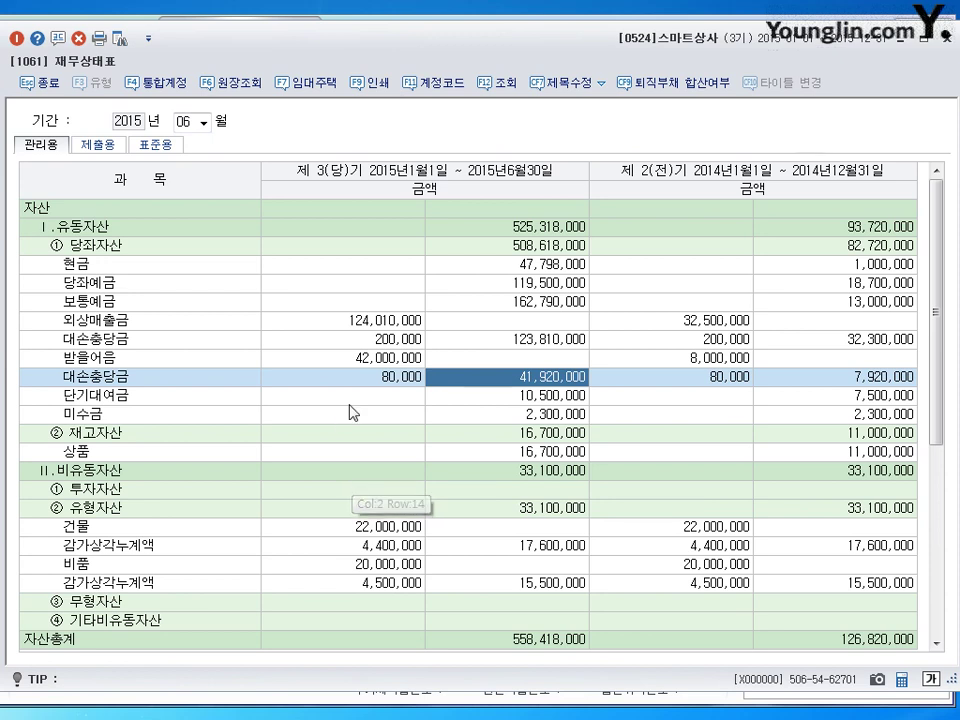
{"action": "left_click", "coordinate": [376, 395]}
{"action": "left_click", "coordinate": [489, 400]}
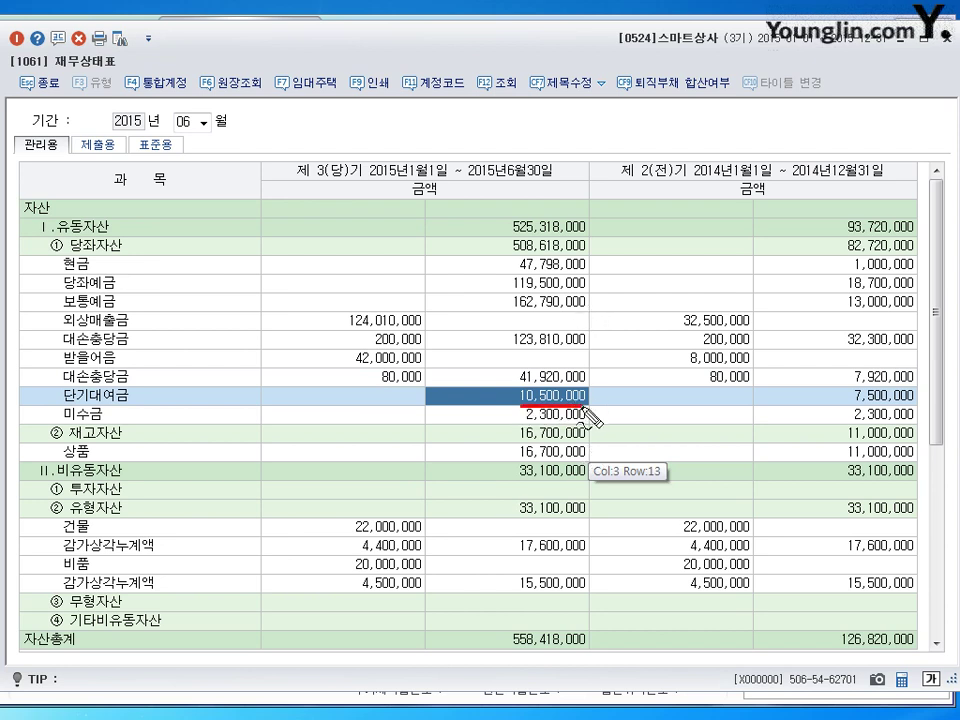
- Mark up 단기대여금 10,500,000 against prior-year 7,500,000, then clear the annotations
{"action": "left_click_drag", "start_coordinate": [530, 406], "coordinate": [524, 404]}
{"action": "mouse_move", "coordinate": [838, 402]}
{"action": "left_mouse_down"}
{"action": "mouse_move", "coordinate": [926, 407]}
{"action": "mouse_move", "coordinate": [845, 403]}
{"action": "left_mouse_up"}
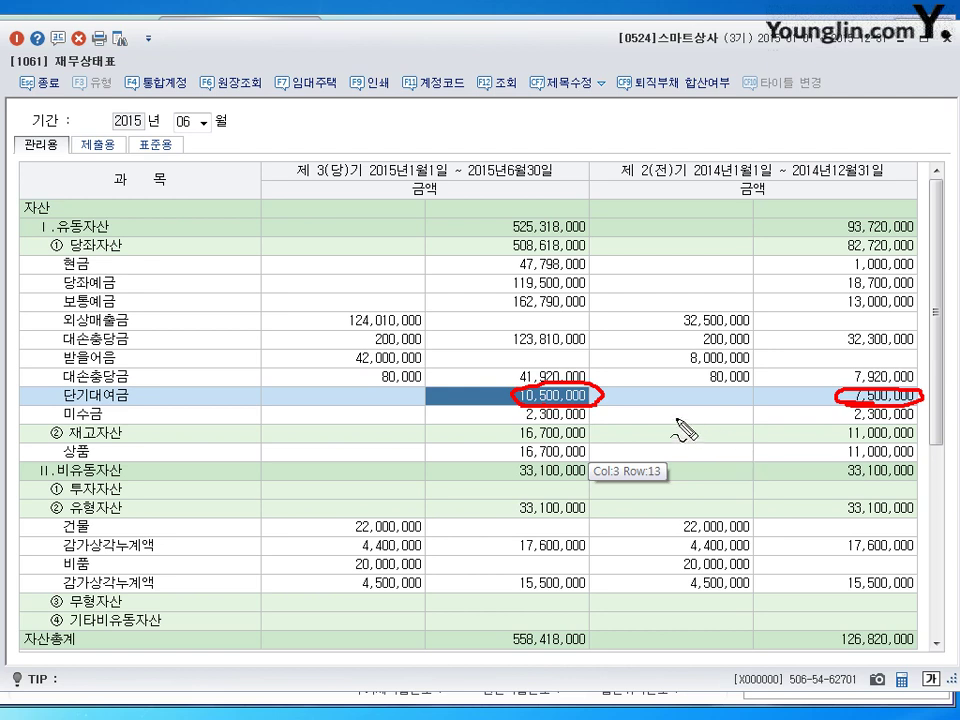
{"action": "left_click_drag", "start_coordinate": [692, 393], "coordinate": [740, 393]}
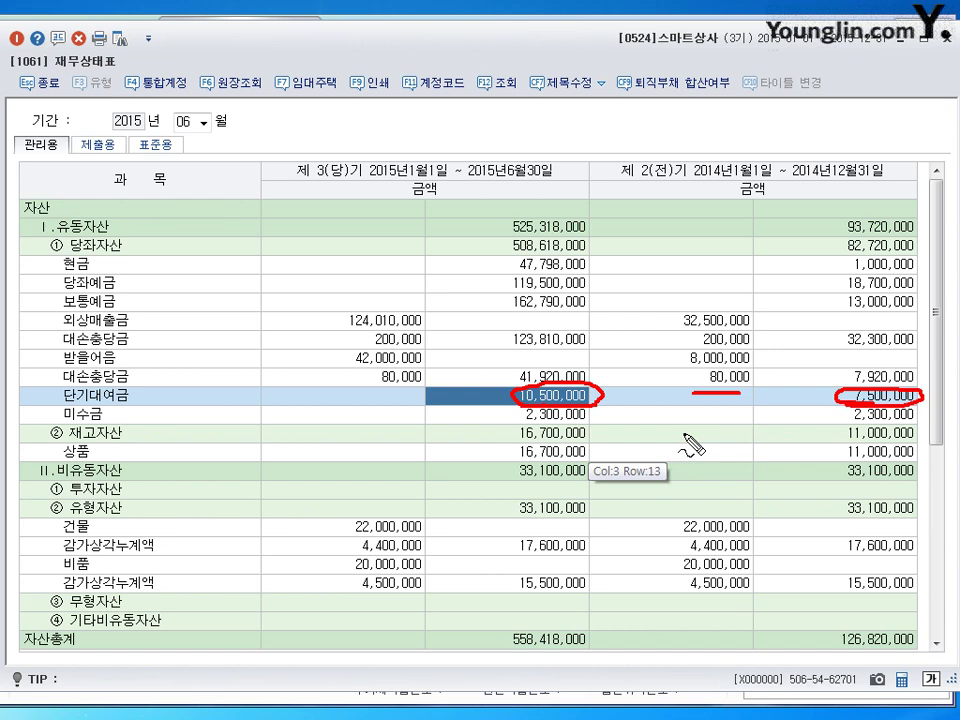
{"action": "mouse_move", "coordinate": [648, 426]}
{"action": "left_mouse_down"}
{"action": "mouse_move", "coordinate": [653, 441]}
{"action": "mouse_move", "coordinate": [685, 436]}
{"action": "mouse_move", "coordinate": [704, 452]}
{"action": "mouse_move", "coordinate": [738, 438]}
{"action": "mouse_move", "coordinate": [736, 430]}
{"action": "left_mouse_up"}
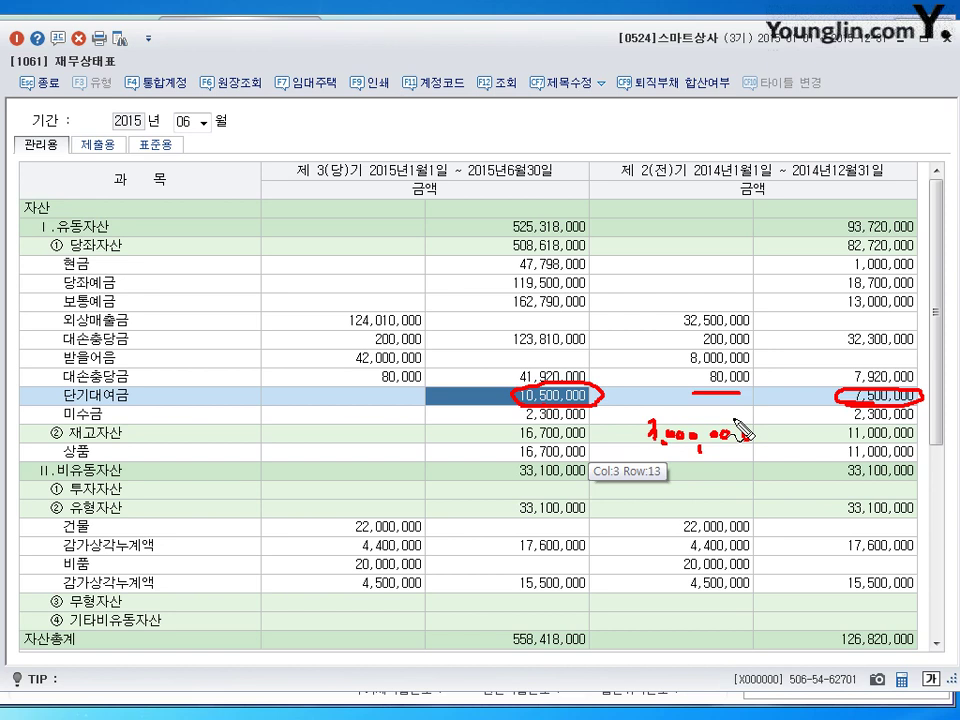
{"action": "key", "text": "Escape"}
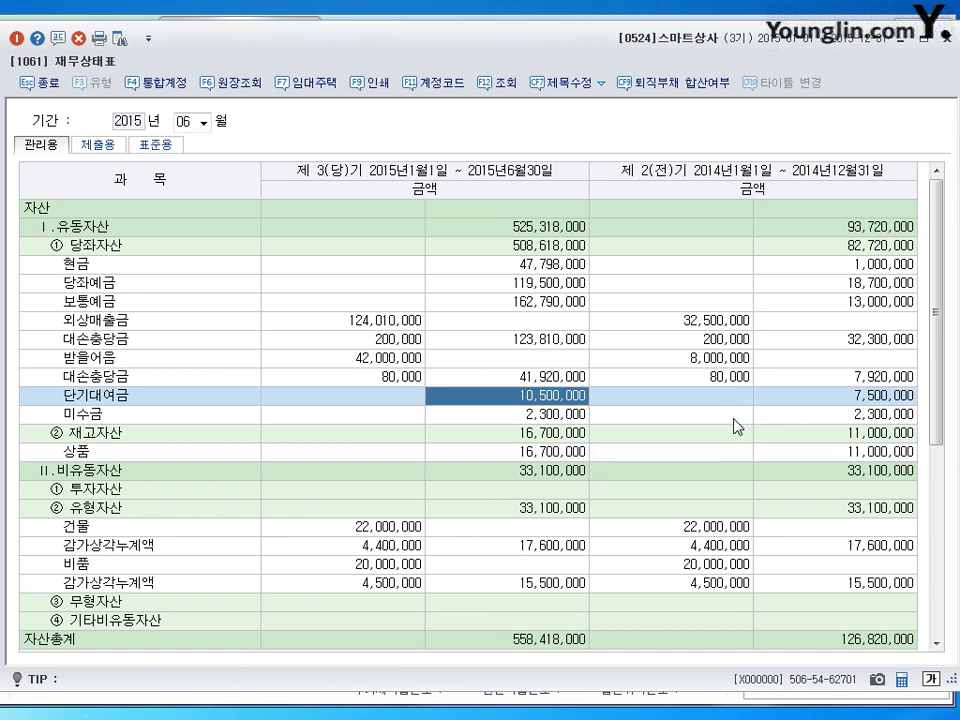